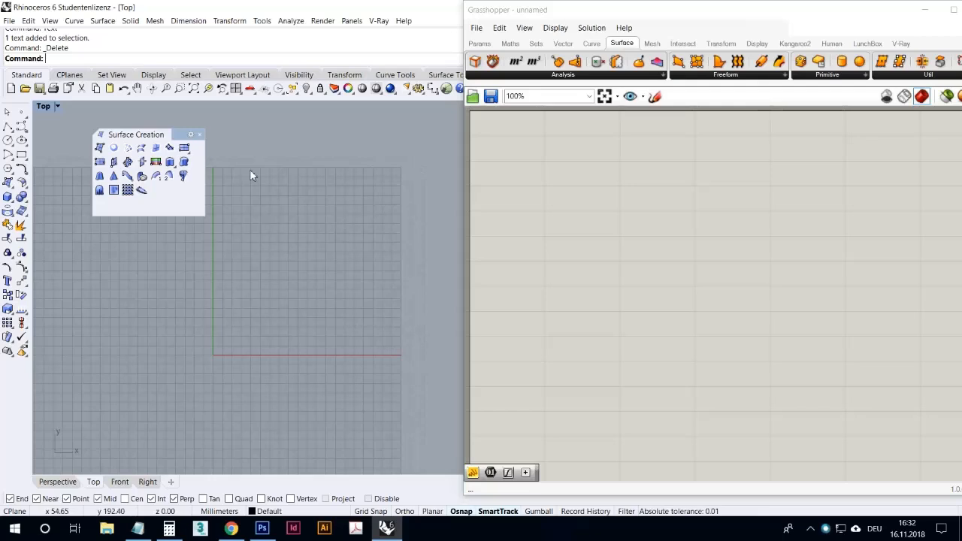
# - Bring up the Surface Creation tools as a floating palette over the upper-left area of the Top viewport
pyautogui.click(199, 135)
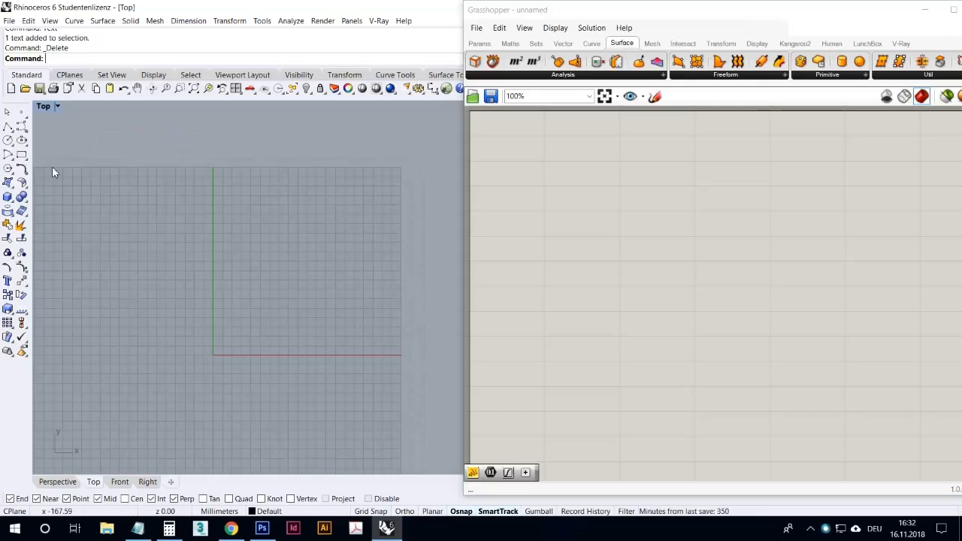
pyautogui.click(9, 185)
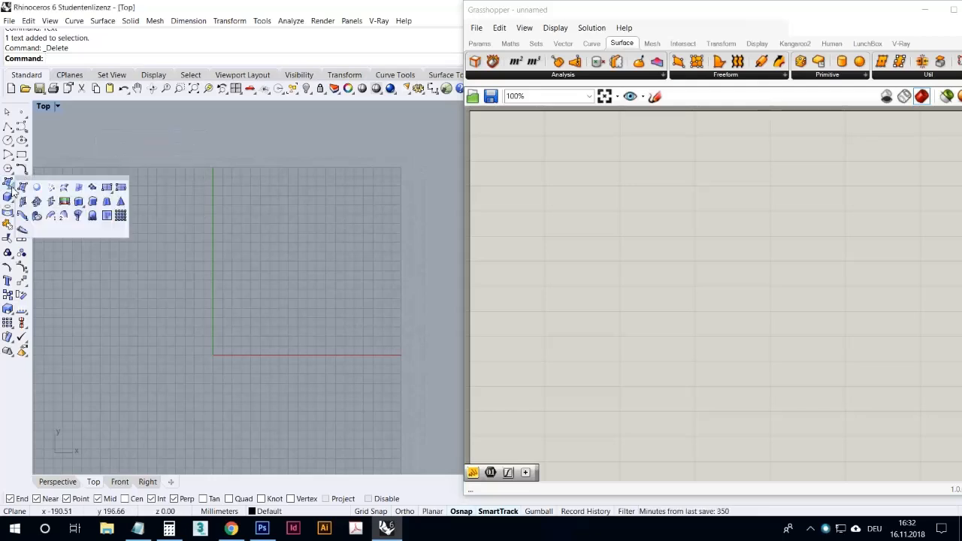
pyautogui.moveTo(53, 182); pyautogui.dragTo(87, 124)
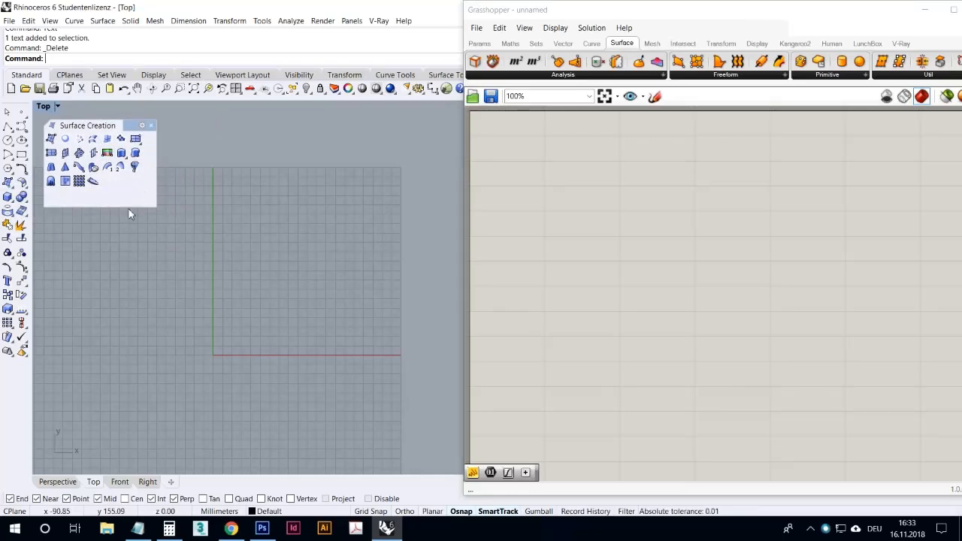
# - Switch to Grasshopper and examine the Freeform surface components it offers
pyautogui.click(603, 225)
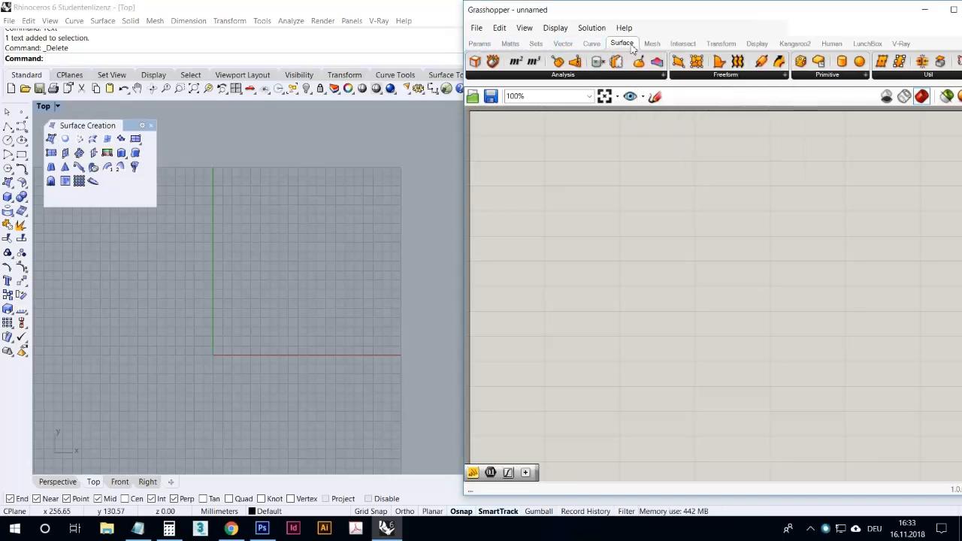
pyautogui.click(708, 73)
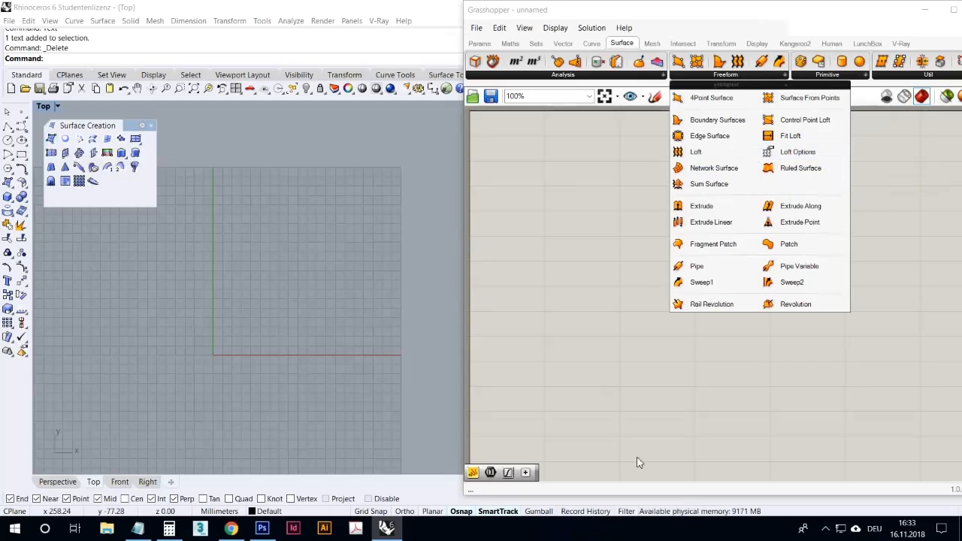
pyautogui.click(832, 533)
pyautogui.click(831, 533)
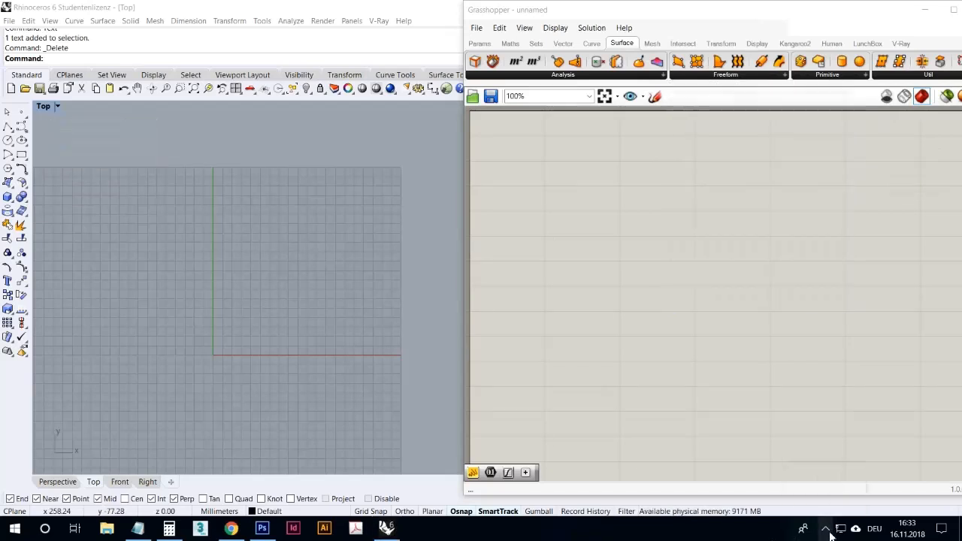
pyautogui.click(684, 75)
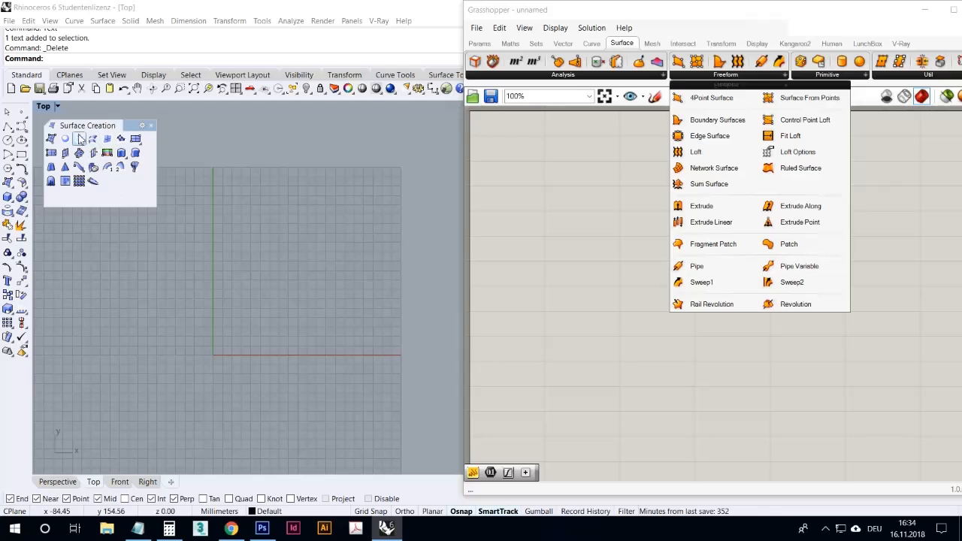
# - Move the Grasshopper window aside to uncover more of the Rhino viewport
pyautogui.click(272, 227)
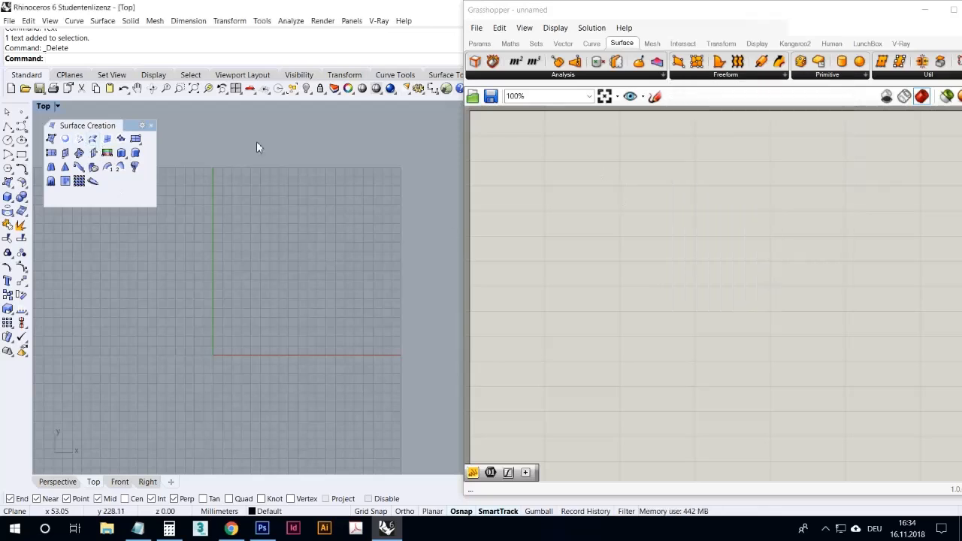
pyautogui.moveTo(526, 12); pyautogui.dragTo(567, 13)
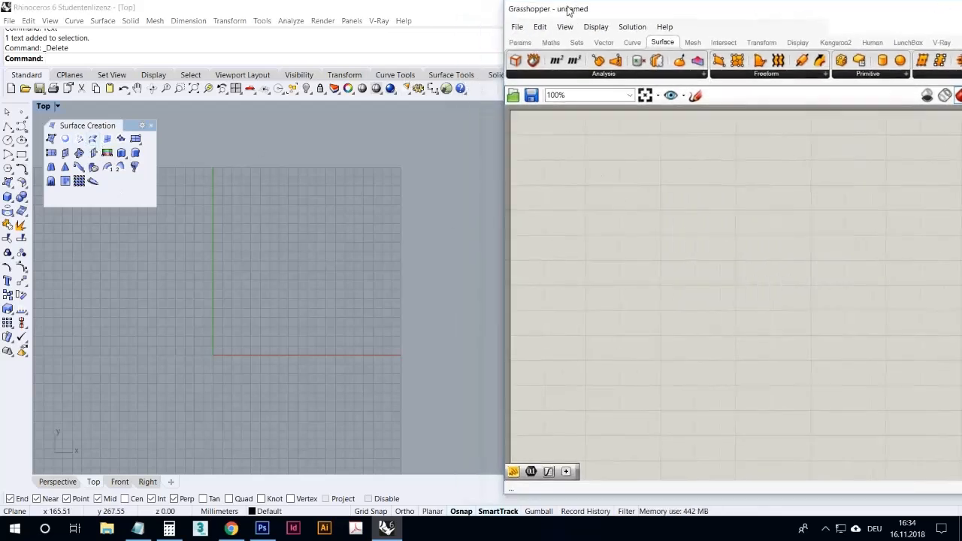
pyautogui.moveTo(349, 197); pyautogui.dragTo(297, 198, button='right')
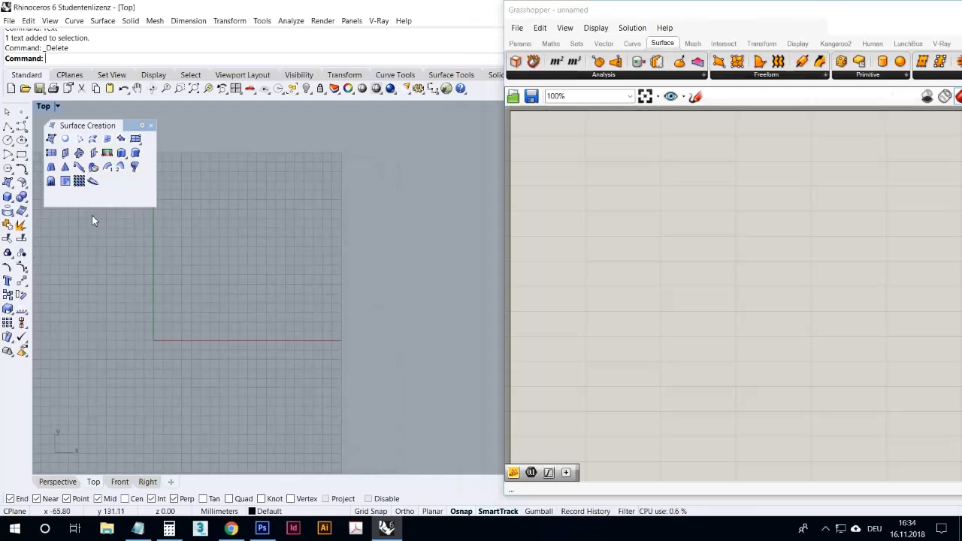
# - Draw a freehand surface from four corner points on the grid in the Top viewport
pyautogui.click(52, 139)
pyautogui.click(194, 259)
pyautogui.click(215, 210)
pyautogui.click(288, 228)
pyautogui.click(272, 263)
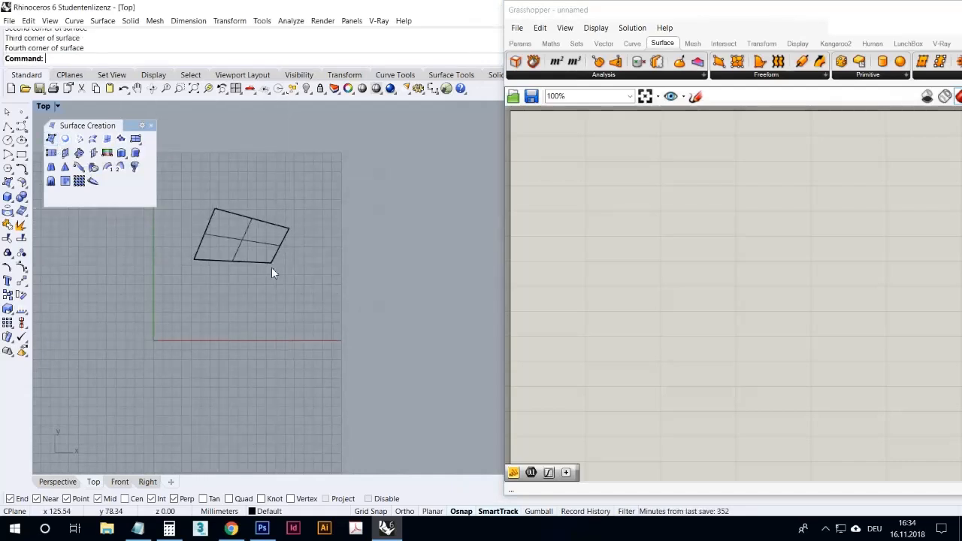
pyautogui.moveTo(286, 279); pyautogui.dragTo(329, 259, button='right')
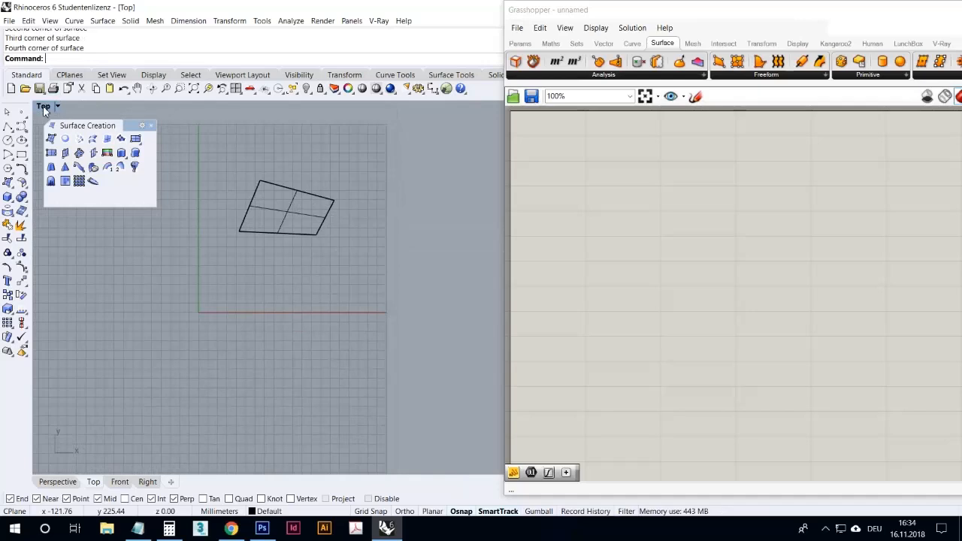
# - Maximize the Perspective viewport and delete the four-corner surface
pyautogui.doubleClick(42, 107)
pyautogui.doubleClick(457, 110)
pyautogui.moveTo(406, 194); pyautogui.dragTo(360, 194, button='right')
pyautogui.scroll(6, 328, 301)
pyautogui.moveTo(328, 307); pyautogui.dragTo(195, 174)
pyautogui.press('Delete')
# - Place four separate point objects on the construction plane in the Perspective viewport
pyautogui.scroll(-5, 315, 218)
pyautogui.click(21, 111)
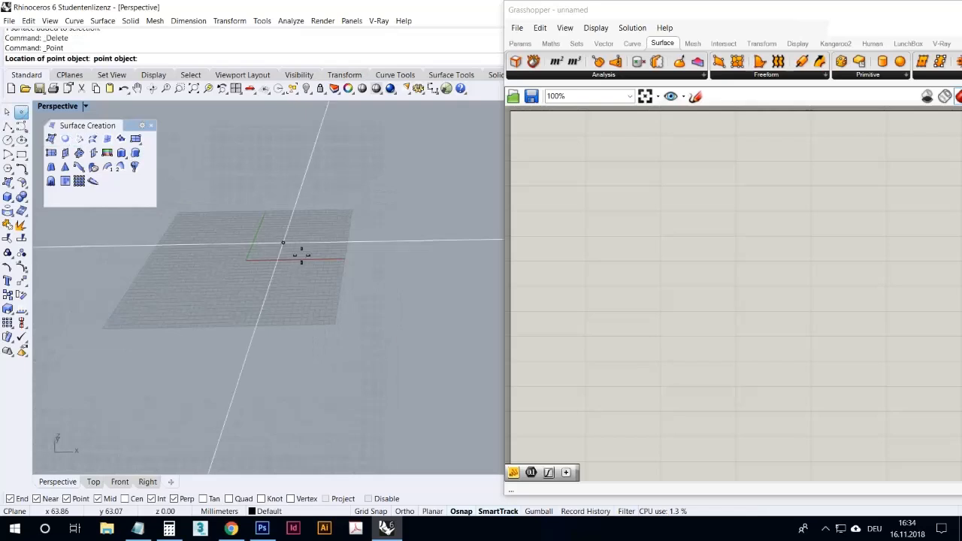
pyautogui.click(254, 226)
pyautogui.rightClick(223, 250)
pyautogui.click(223, 253)
pyautogui.rightClick(261, 248)
pyautogui.click(280, 234)
pyautogui.rightClick(287, 215)
pyautogui.click(288, 214)
pyautogui.moveTo(286, 234); pyautogui.dragTo(296, 270, button='right')
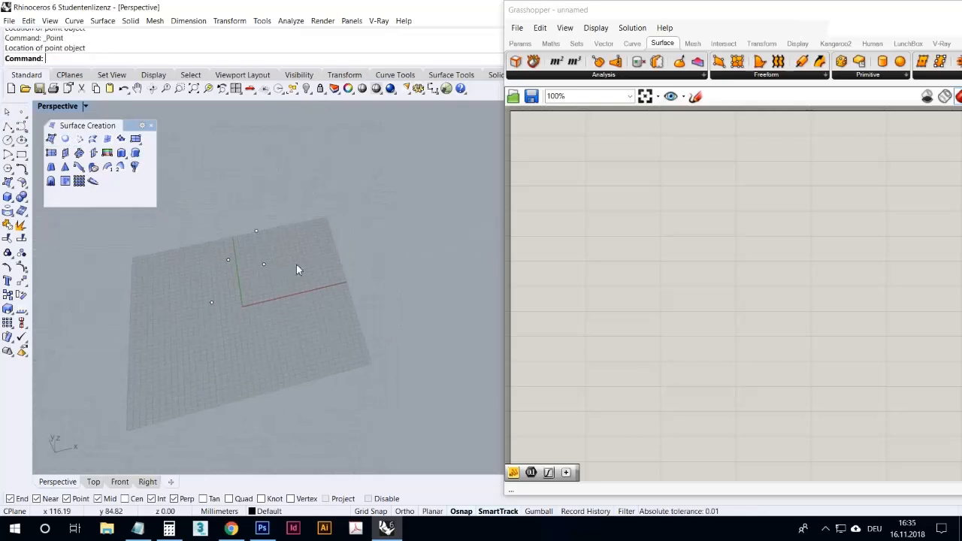
# - Select two neighbouring points and move them vertically upward in the Front viewport
pyautogui.moveTo(236, 256); pyautogui.dragTo(224, 256)
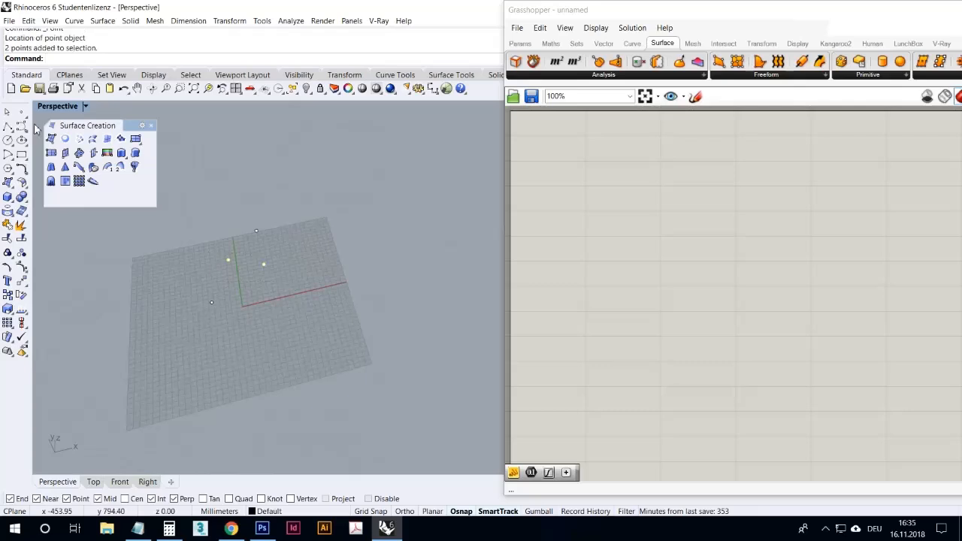
pyautogui.doubleClick(45, 108)
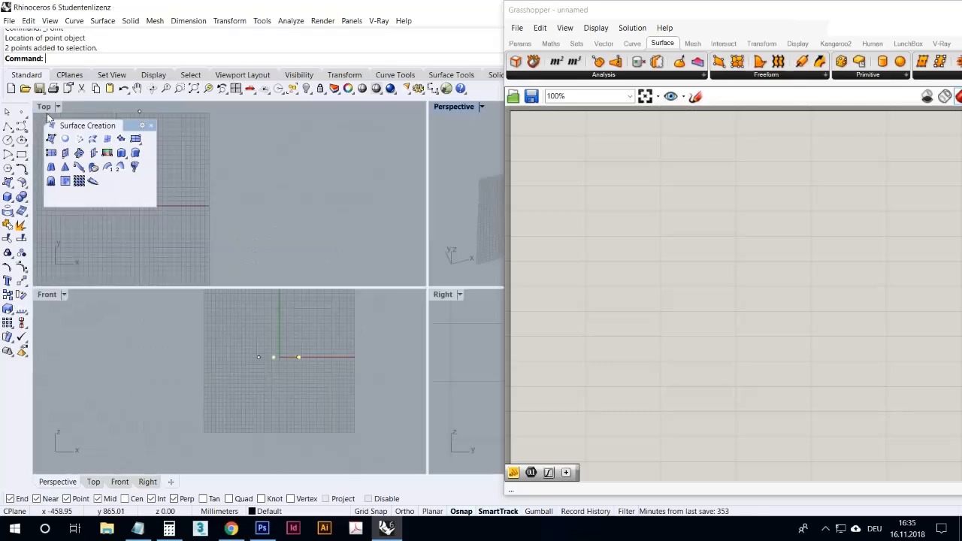
pyautogui.click(21, 281)
pyautogui.click(164, 364)
pyautogui.keyDown('shift'); pyautogui.click(162, 334); pyautogui.keyUp('shift')
pyautogui.click(177, 358)
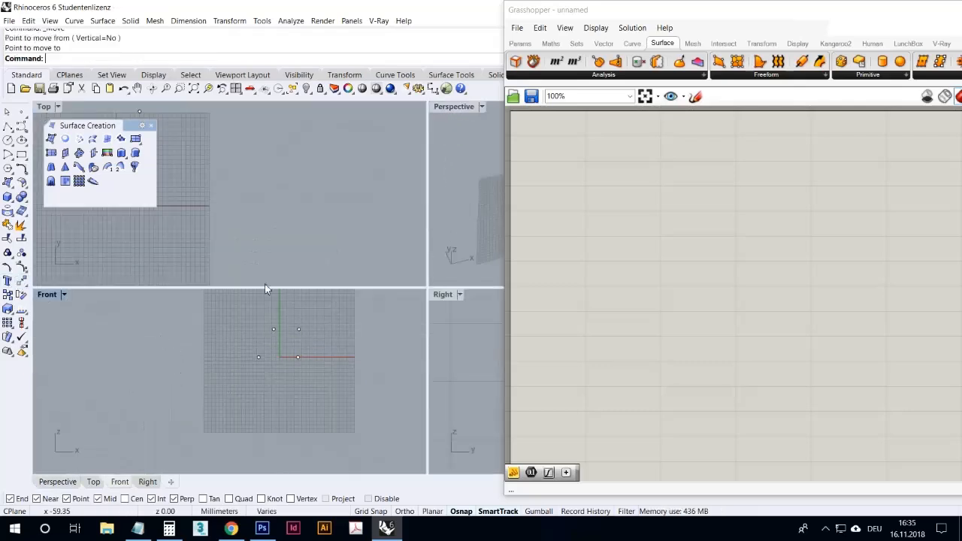
# - Create a corner-point surface in the Perspective viewport by snapping its corners to the four point objects
pyautogui.doubleClick(447, 107)
pyautogui.moveTo(376, 188); pyautogui.dragTo(188, 188, button='right')
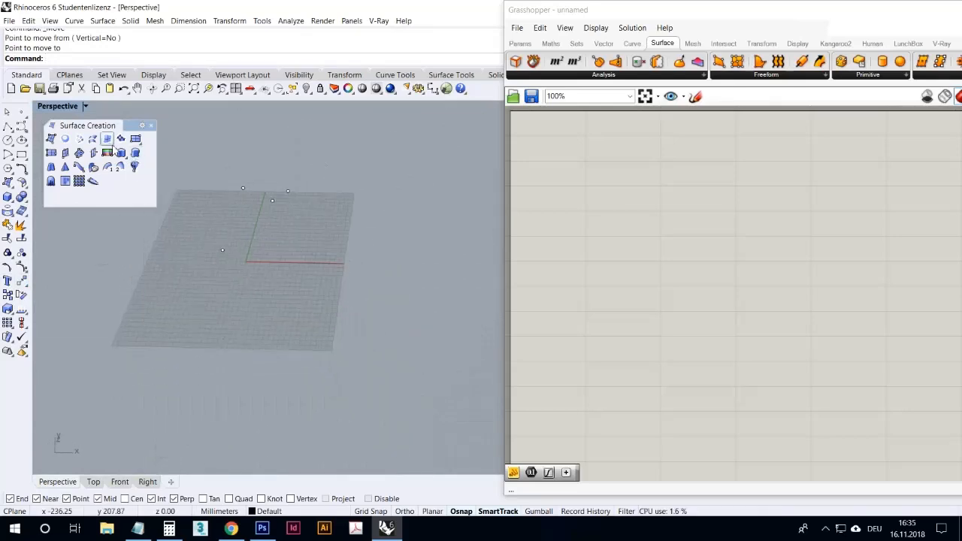
pyautogui.click(51, 139)
pyautogui.click(243, 188)
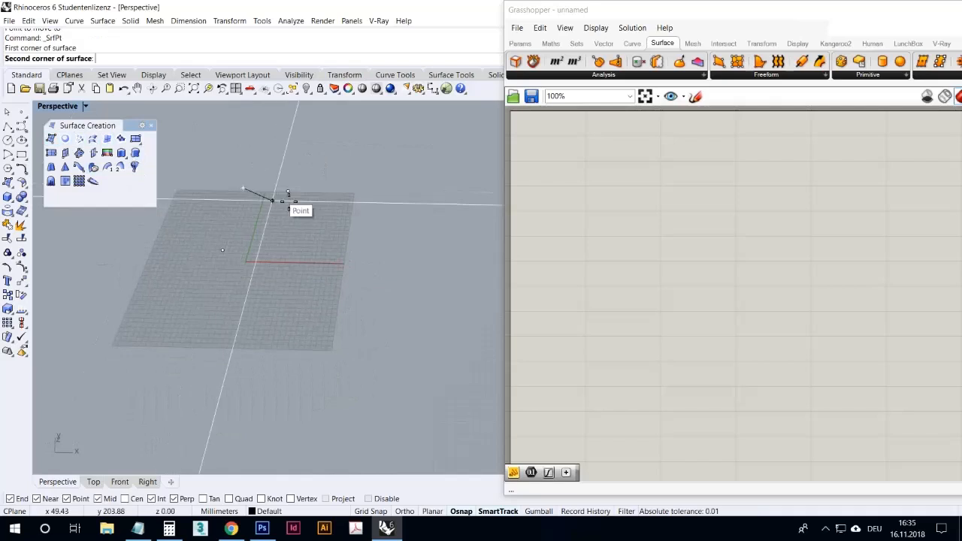
pyautogui.click(287, 191)
pyautogui.click(272, 201)
pyautogui.click(223, 250)
pyautogui.moveTo(232, 253); pyautogui.dragTo(404, 248, button='right')
# - Set the Perspective viewport to Rendered display and inspect the twisted surface from another angle
pyautogui.click(72, 109)
pyautogui.click(68, 159)
pyautogui.scroll(3, 257, 269)
pyautogui.moveTo(257, 269); pyautogui.dragTo(323, 248, button='right')
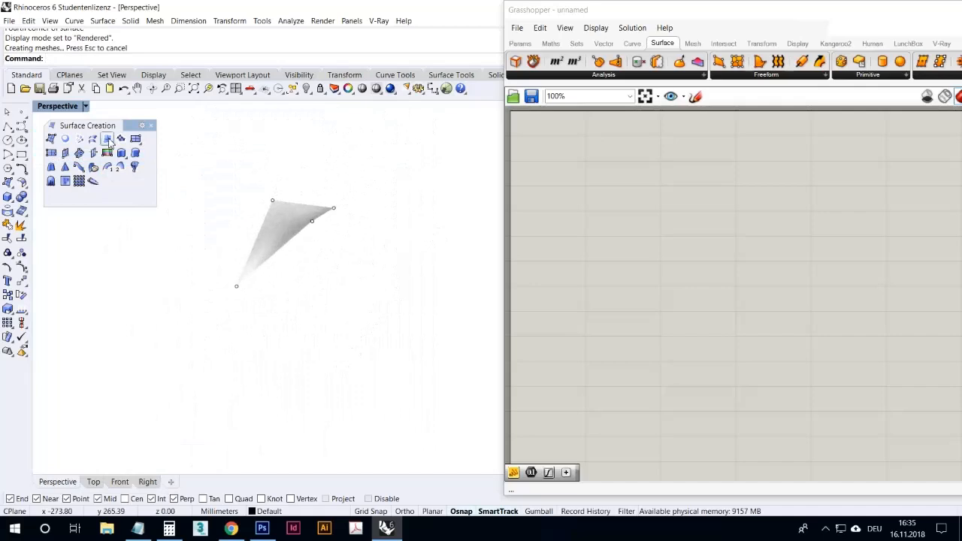
# - Delete the surface between the four points and set the Perspective viewport to Ghosted display
pyautogui.click(297, 237)
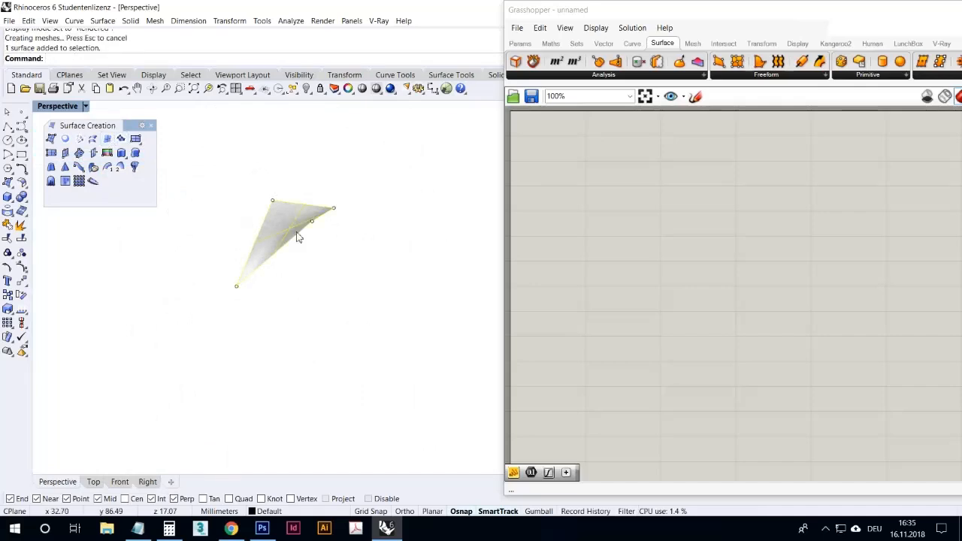
pyautogui.press('Delete')
pyautogui.click(50, 106)
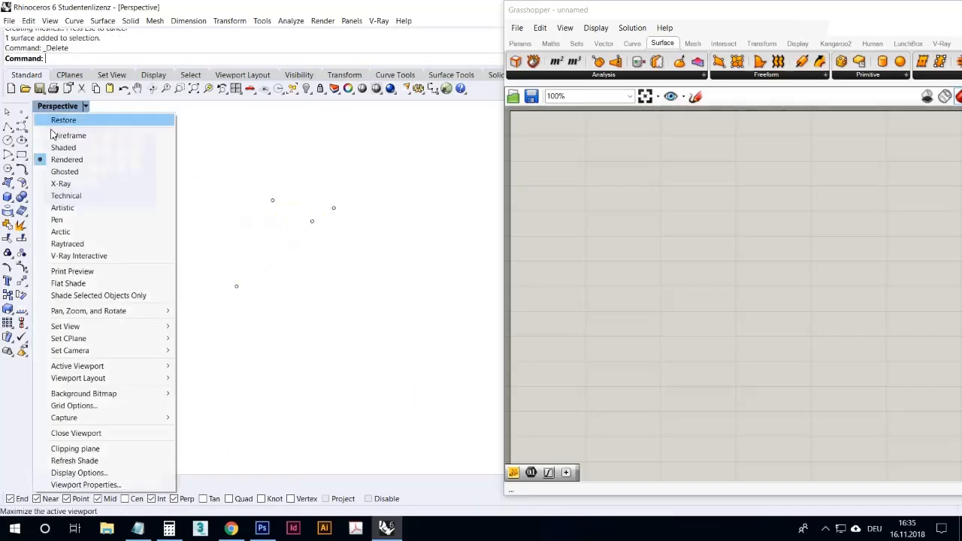
pyautogui.click(66, 171)
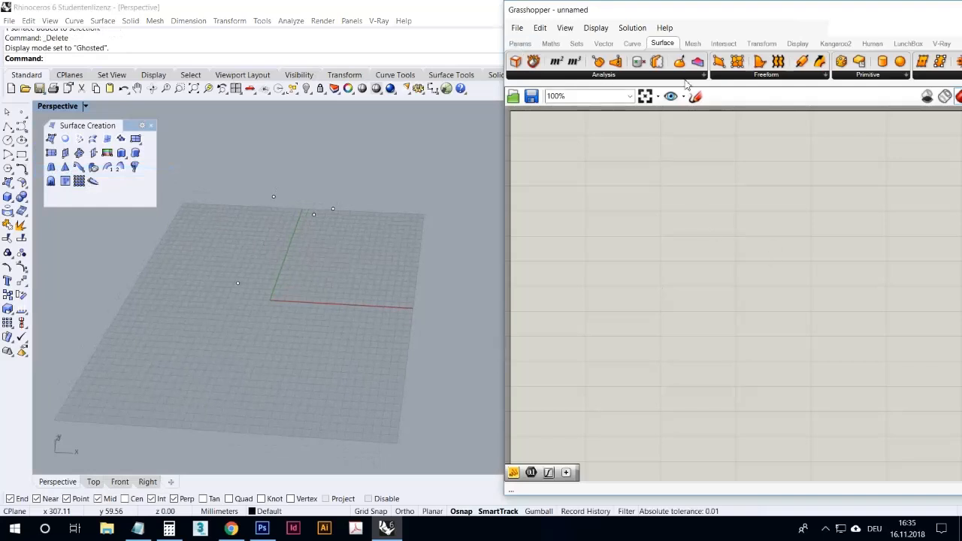
# - Add a 4Point Surface component to the Grasshopper canvas
pyautogui.click(737, 76)
pyautogui.moveTo(738, 96); pyautogui.dragTo(639, 204)
pyautogui.scroll(4, 613, 207)
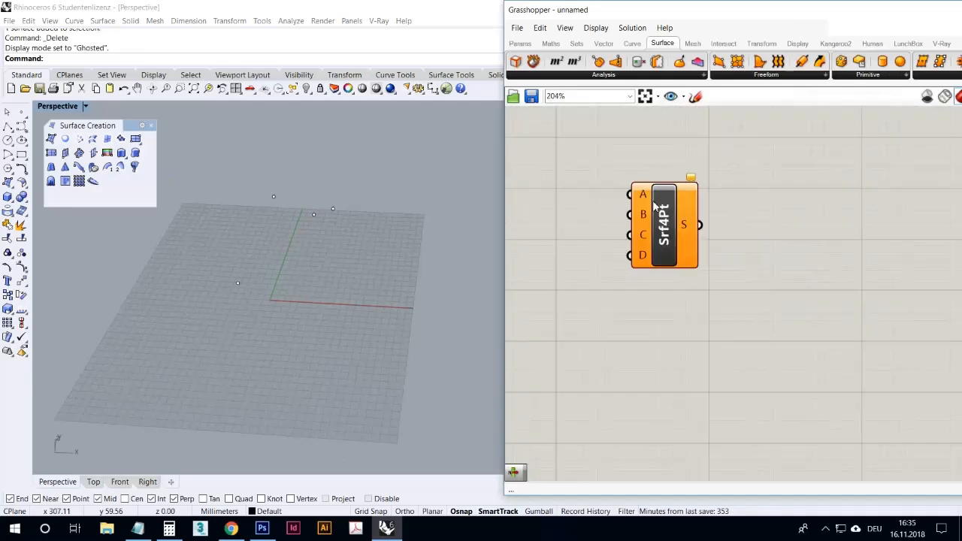
# - Reference the three rear point objects individually to corner inputs A, B and C of the 4Point Surface component
pyautogui.rightClick(645, 200)
pyautogui.click(685, 359)
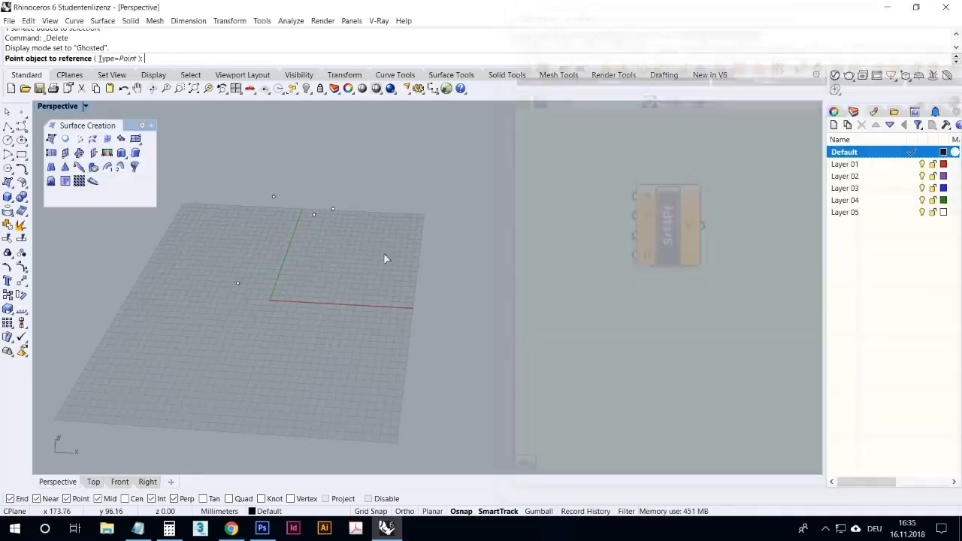
pyautogui.click(277, 198)
pyautogui.rightClick(645, 216)
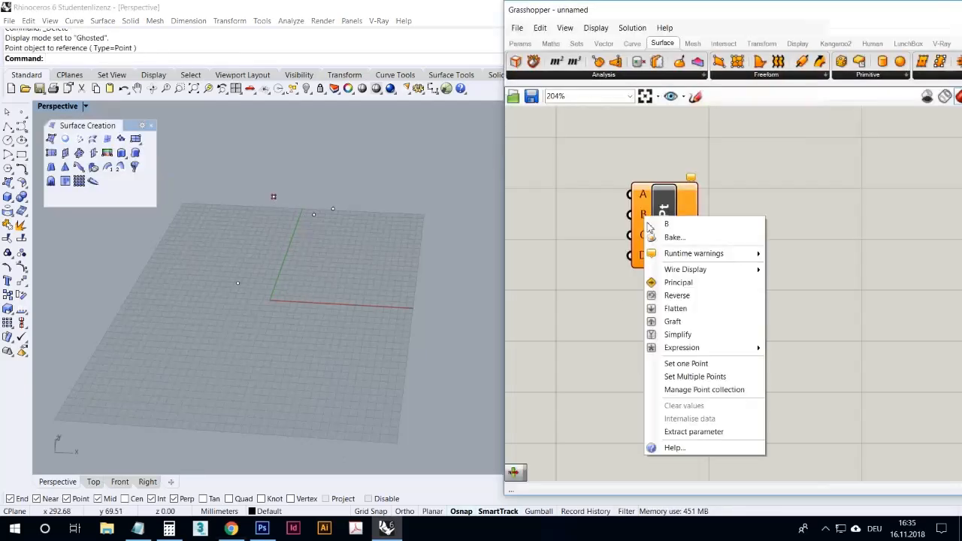
pyautogui.click(698, 364)
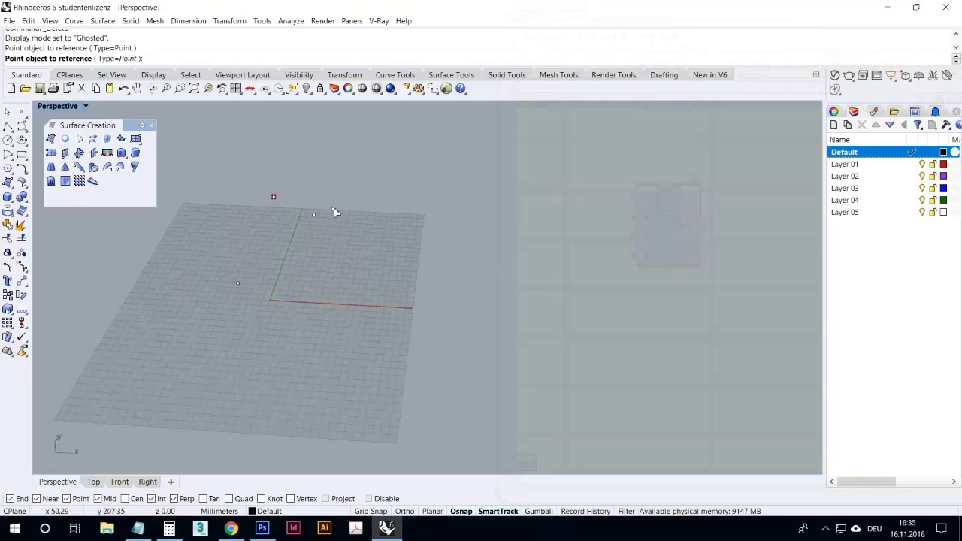
pyautogui.click(333, 208)
pyautogui.rightClick(645, 236)
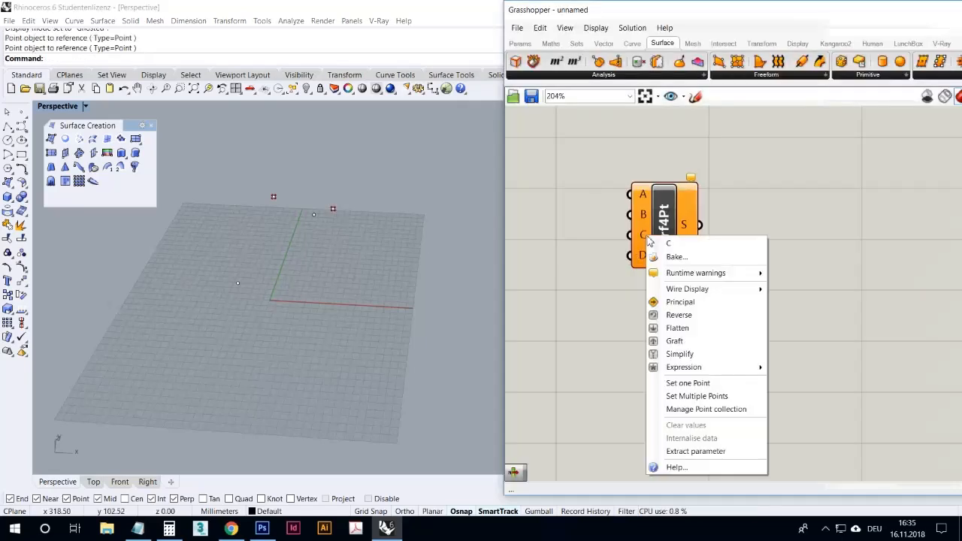
pyautogui.click(701, 384)
pyautogui.click(313, 214)
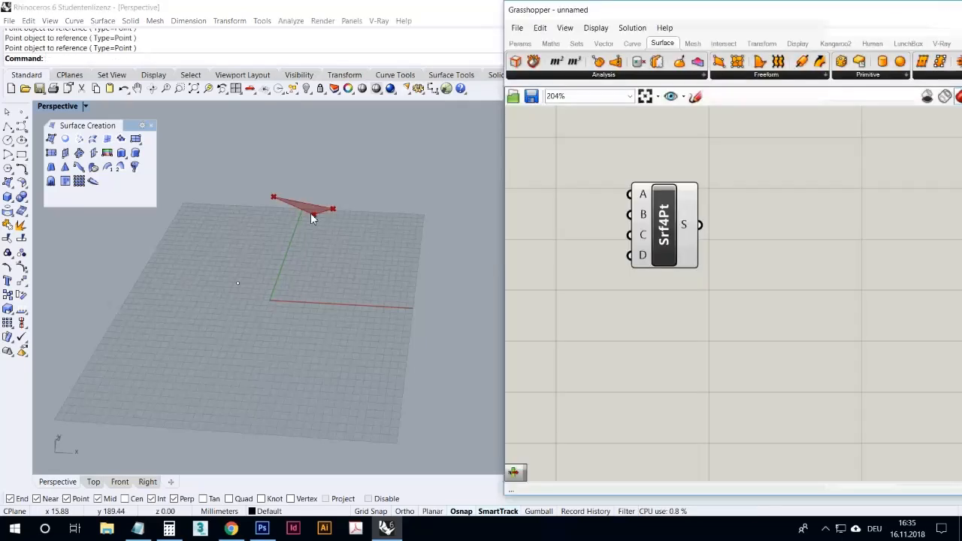
pyautogui.rightClick(642, 257)
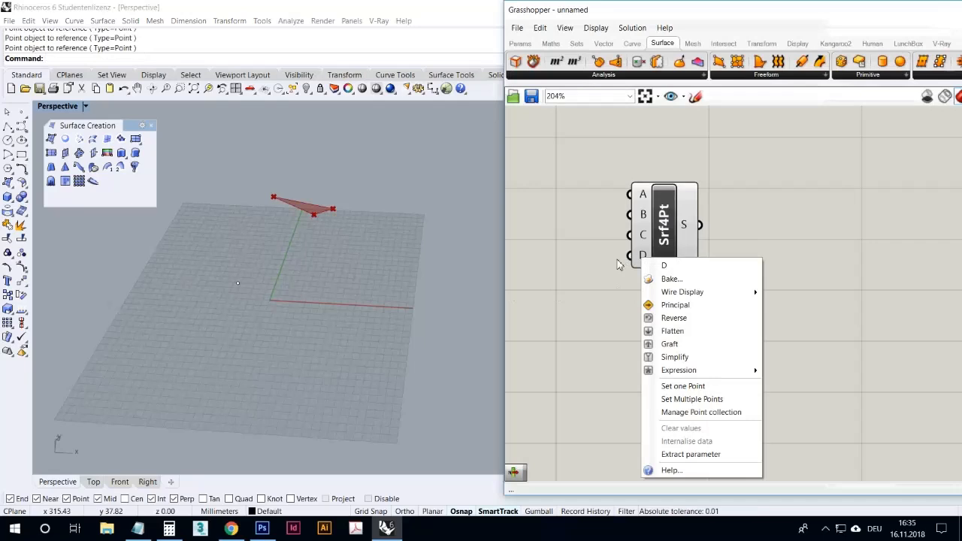
pyautogui.click(618, 265)
pyautogui.click(521, 43)
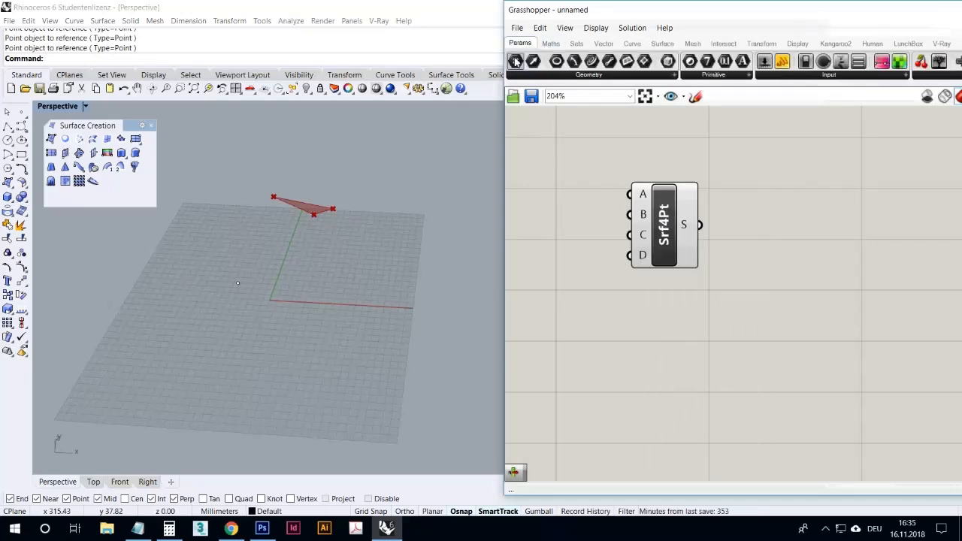
pyautogui.rightClick(643, 196)
pyautogui.click(615, 209)
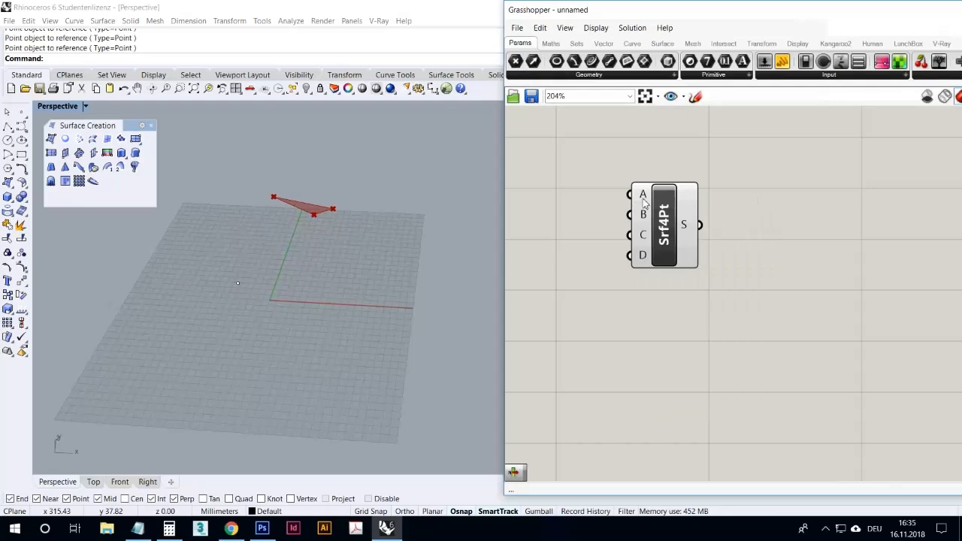
# - Reference the remaining front point object to corner input D of the 4Point Surface component
pyautogui.moveTo(643, 198)
pyautogui.moveTo(393, 237); pyautogui.dragTo(403, 300, button='right')
pyautogui.moveTo(466, 191); pyautogui.dragTo(367, 232, button='right')
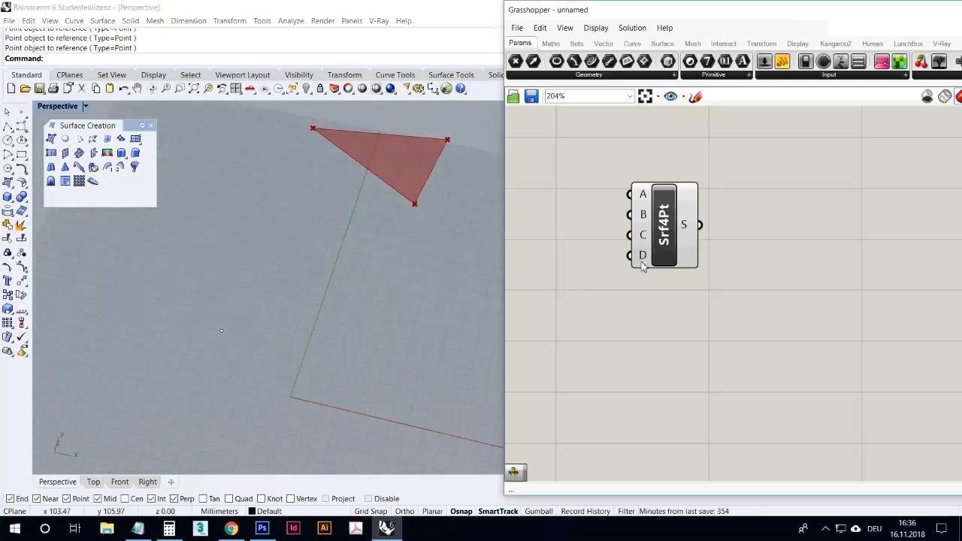
pyautogui.moveTo(643, 266)
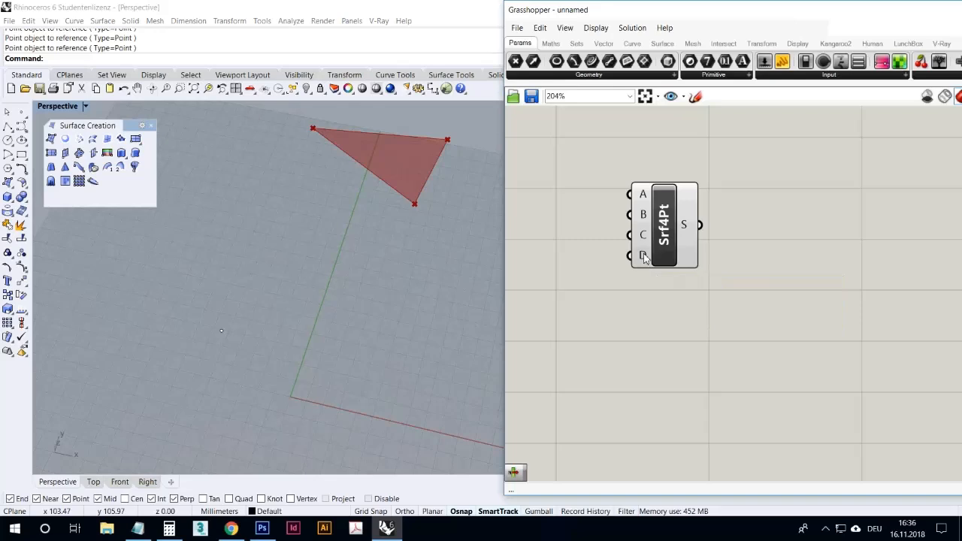
pyautogui.rightClick(643, 255)
pyautogui.click(672, 378)
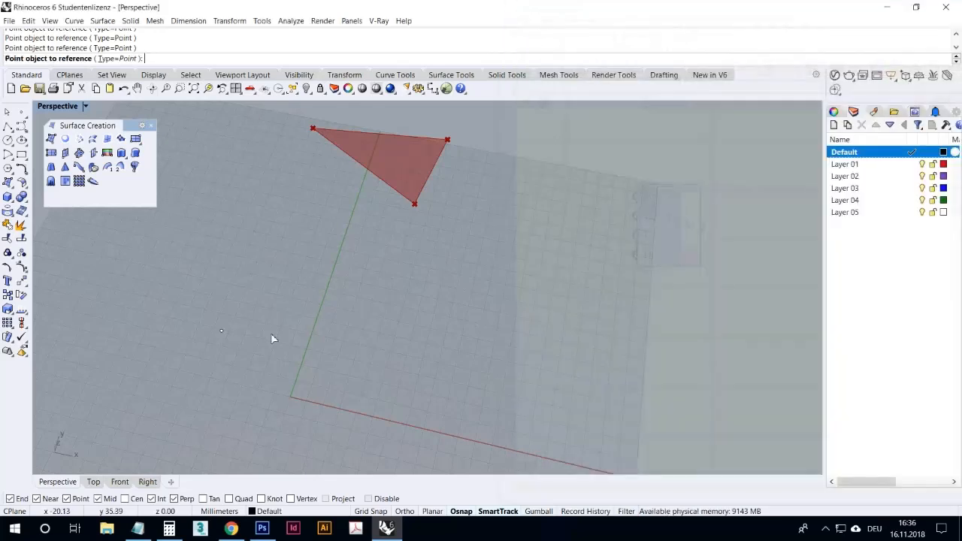
pyautogui.click(221, 332)
pyautogui.moveTo(352, 344); pyautogui.dragTo(423, 293, button='right')
pyautogui.scroll(-7, 423, 293)
pyautogui.scroll(8, 418, 260)
pyautogui.moveTo(377, 265); pyautogui.dragTo(334, 267, button='right')
# - Bake the 4Point Surface component's output into the Rhino document with the default attributes
pyautogui.click(664, 225)
pyautogui.rightClick(685, 230)
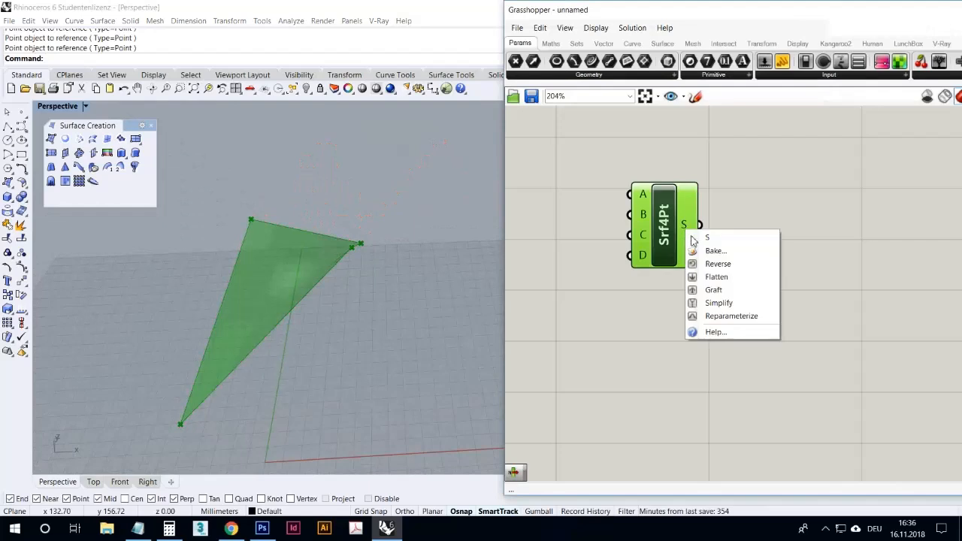
pyautogui.click(715, 251)
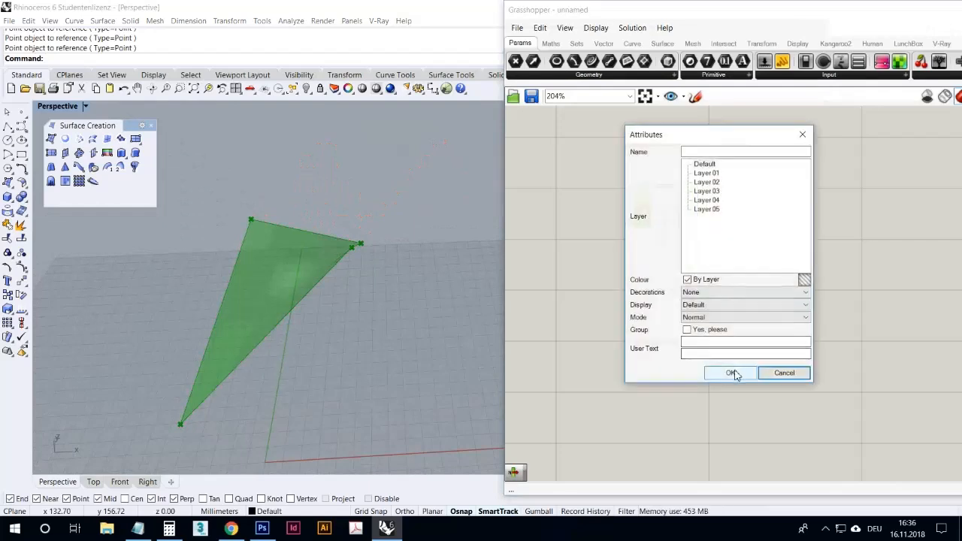
pyautogui.click(731, 373)
# - Move the baked surface along X, clear of the Grasshopper preview surface
pyautogui.moveTo(421, 305); pyautogui.dragTo(367, 283, button='right')
pyautogui.scroll(7, 364, 287)
pyautogui.scroll(-5, 363, 289)
pyautogui.moveTo(363, 287); pyautogui.dragTo(470, 292)
pyautogui.click(465, 238)
pyautogui.moveTo(465, 237); pyautogui.dragTo(433, 285, button='right')
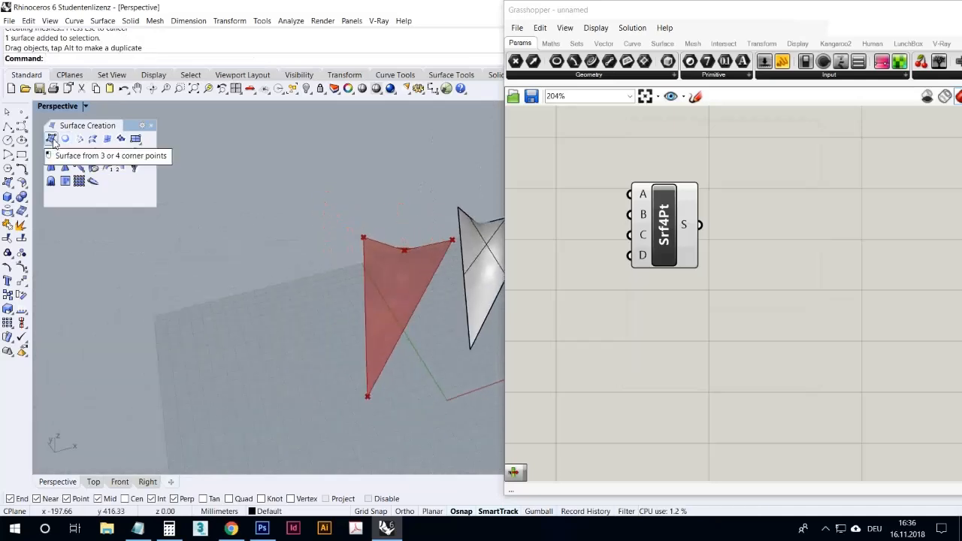
# - Create a Rhino surface from corner points using the four point objects of the Grasshopper preview
pyautogui.click(53, 139)
pyautogui.click(419, 259)
pyautogui.click(451, 242)
pyautogui.click(365, 241)
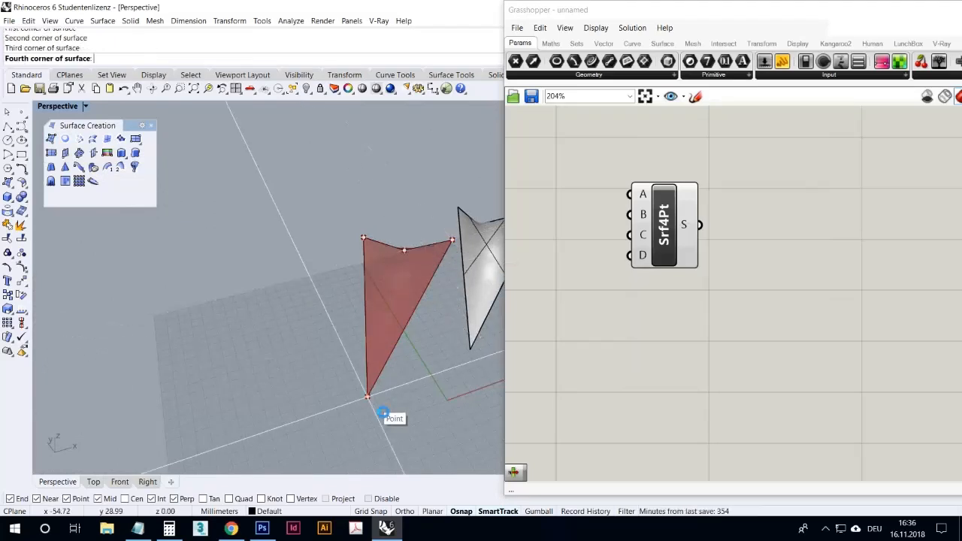
pyautogui.click(384, 413)
pyautogui.moveTo(434, 371); pyautogui.dragTo(365, 283, button='right')
pyautogui.scroll(-8, 329, 252)
pyautogui.scroll(6, 345, 260)
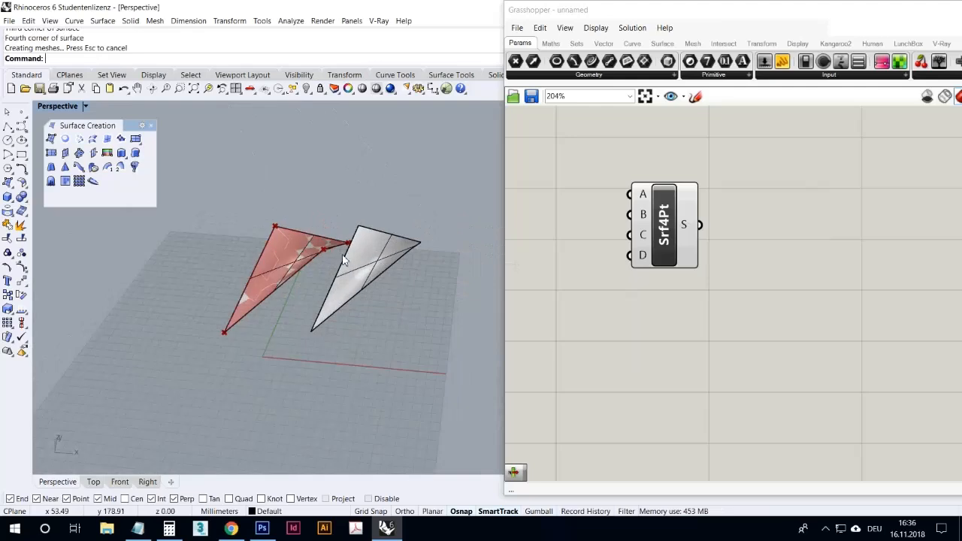
# - Move the new Rhino surface to the free side of the preview and compare all three surfaces from several angles
pyautogui.moveTo(300, 256); pyautogui.dragTo(207, 239)
pyautogui.click(227, 273)
pyautogui.moveTo(229, 273); pyautogui.dragTo(309, 301, button='right')
pyautogui.scroll(-5, 319, 324)
pyautogui.scroll(5, 318, 328)
pyautogui.moveTo(385, 318); pyautogui.dragTo(365, 360, button='right')
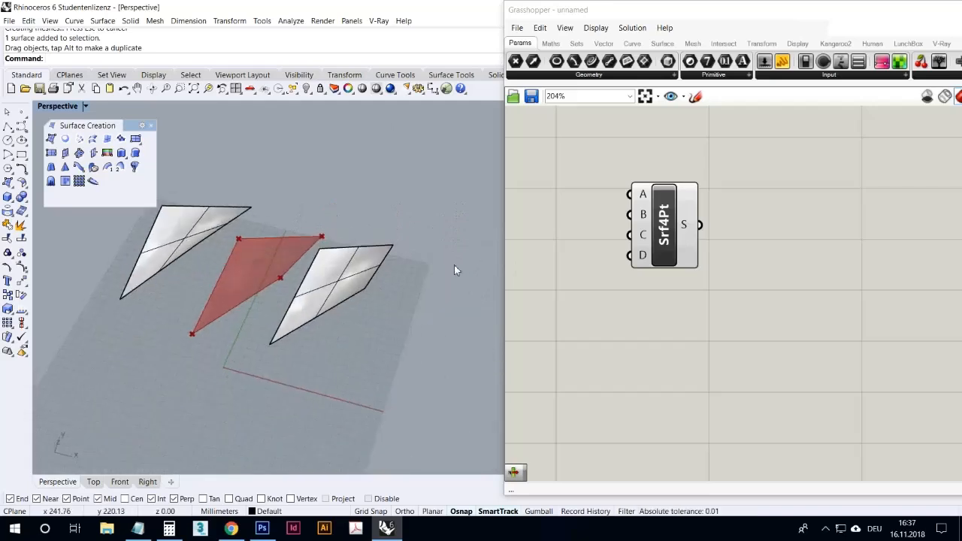
pyautogui.moveTo(387, 326); pyautogui.dragTo(439, 340, button='right')
pyautogui.scroll(-4, 433, 333)
pyautogui.scroll(3, 433, 333)
pyautogui.scroll(-3, 441, 342)
pyautogui.scroll(8, 368, 269)
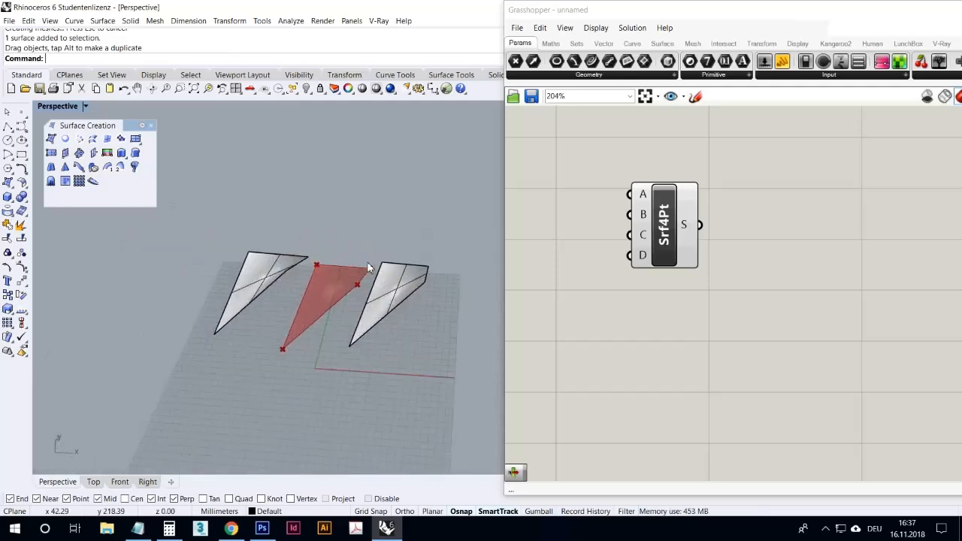
# - Delete both comparison surfaces beside the preview and select the 4Point Surface component to highlight its result
pyautogui.moveTo(373, 277); pyautogui.dragTo(422, 310, button='right')
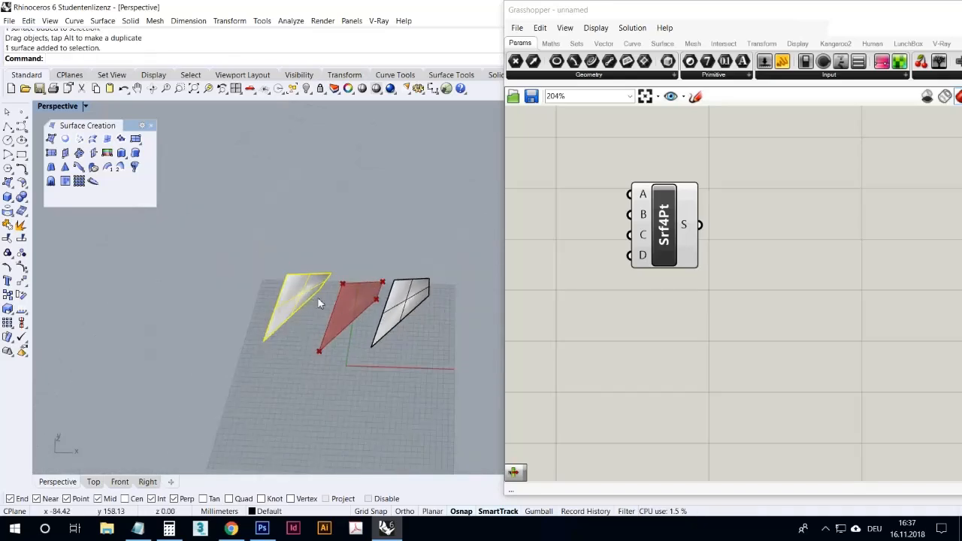
pyautogui.press('Delete')
pyautogui.click(403, 317)
pyautogui.press('Delete')
pyautogui.moveTo(404, 343); pyautogui.dragTo(319, 360, button='right')
pyautogui.click(572, 330)
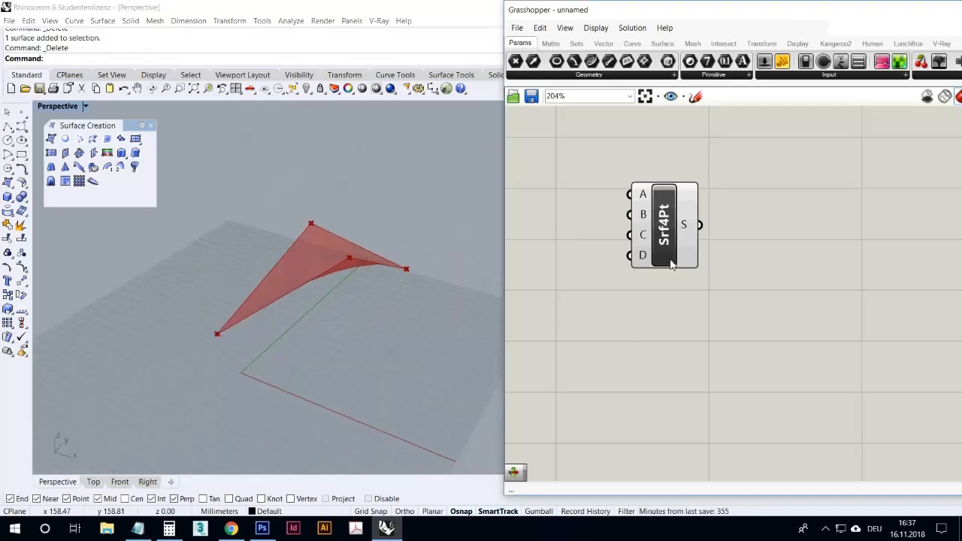
pyautogui.click(671, 263)
pyautogui.moveTo(434, 292); pyautogui.dragTo(448, 322, button='right')
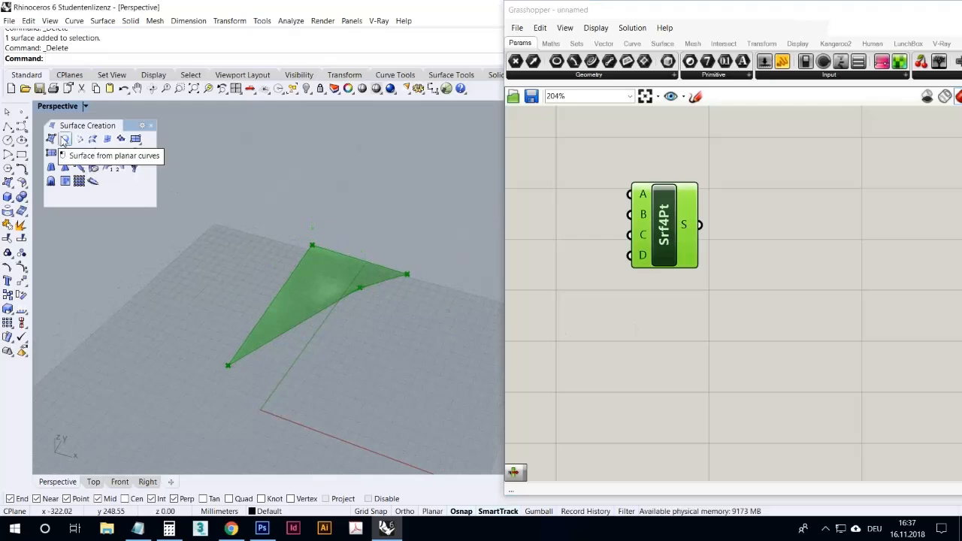
# - Draw a closed degree-3 control-point curve on the ground plane in front of the four-point surface
pyautogui.moveTo(276, 174); pyautogui.dragTo(338, 318, button='right')
pyautogui.click(300, 244)
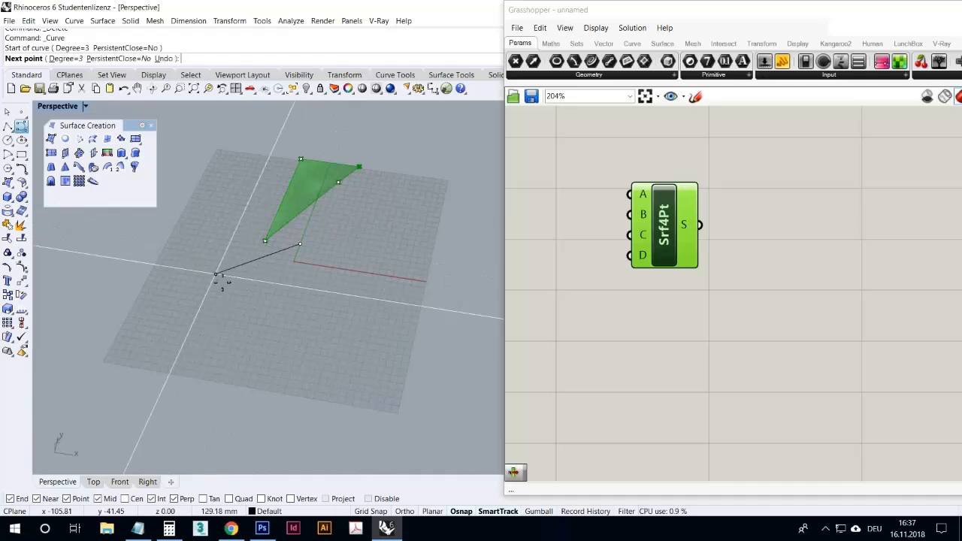
pyautogui.click(213, 275)
pyautogui.click(222, 308)
pyautogui.click(266, 303)
pyautogui.click(315, 301)
pyautogui.click(355, 314)
pyautogui.click(348, 279)
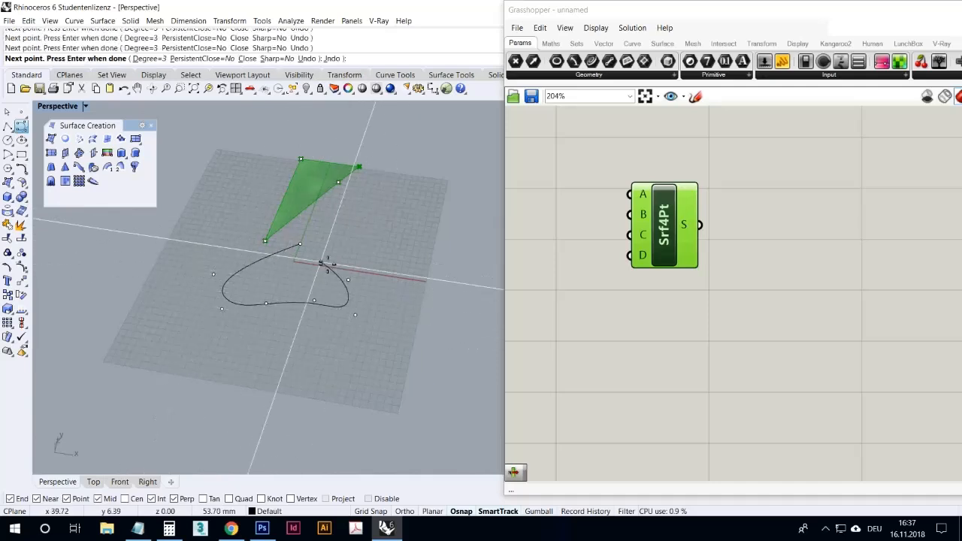
pyautogui.moveTo(396, 344)
pyautogui.mouseDown(button='right')
pyautogui.moveTo(438, 251)
pyautogui.moveTo(400, 364)
pyautogui.moveTo(394, 346)
pyautogui.mouseUp(button='right')
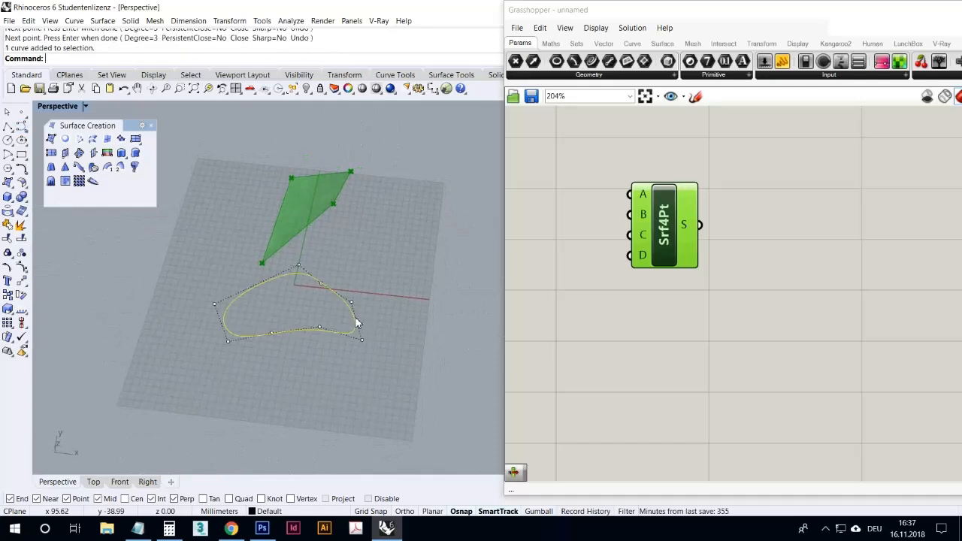
# - Create a surface from planar curves using the closed curve
pyautogui.click(66, 140)
pyautogui.click(223, 271)
pyautogui.moveTo(314, 352); pyautogui.dragTo(265, 329, button='right')
pyautogui.scroll(6, 322, 218)
# - Delete the planar surface but keep its boundary curve
pyautogui.click(268, 323)
pyautogui.press('Delete')
pyautogui.click(599, 317)
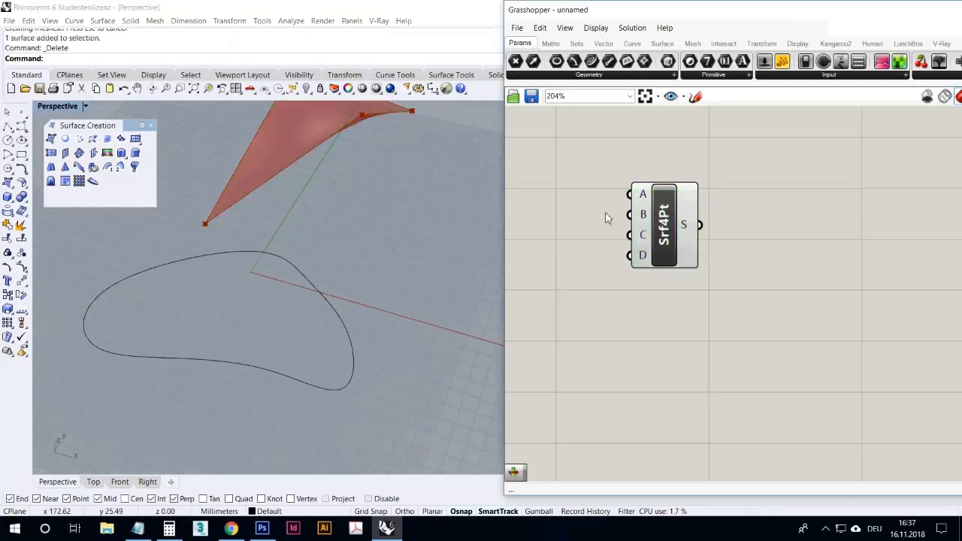
# - Place a Curve parameter below the 4Point Surface component and reference the closed Rhino curve in it
pyautogui.moveTo(634, 368); pyautogui.dragTo(636, 361)
pyautogui.rightClick(637, 359)
pyautogui.click(680, 424)
pyautogui.click(311, 286)
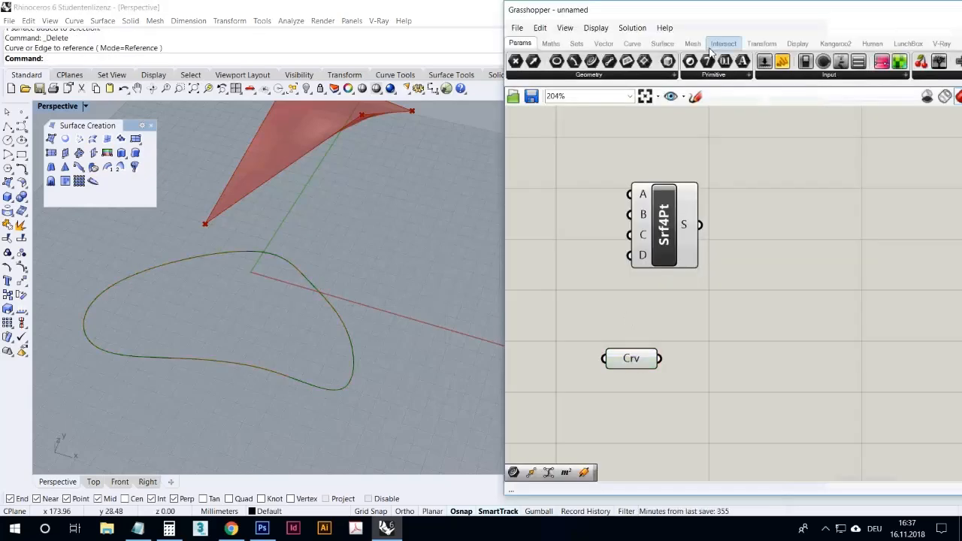
# - Add a Boundary Surfaces component and connect the Curve parameter to its edges input E
pyautogui.click(661, 43)
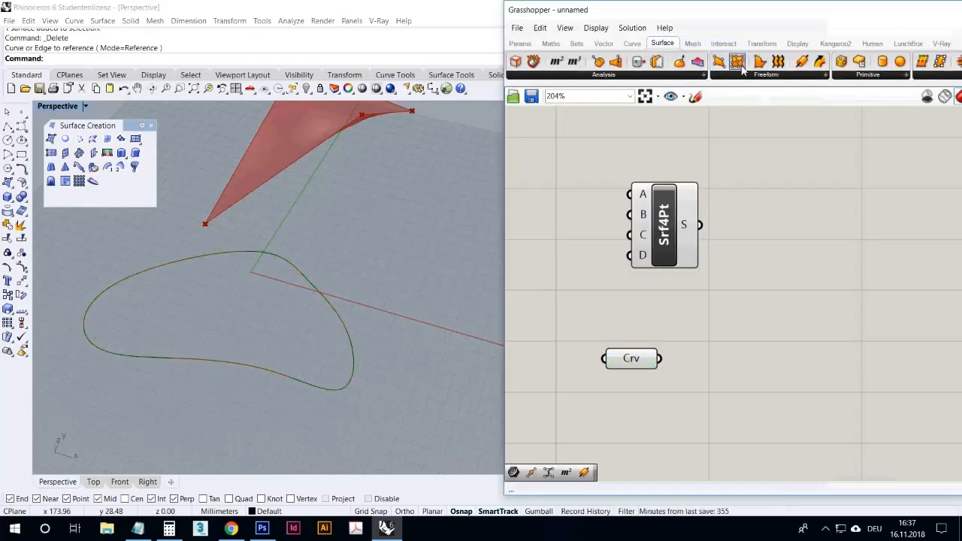
pyautogui.click(744, 77)
pyautogui.moveTo(752, 120); pyautogui.dragTo(693, 365)
pyautogui.moveTo(154, 289); pyautogui.dragTo(168, 318, button='right')
pyautogui.scroll(-8, 318, 282)
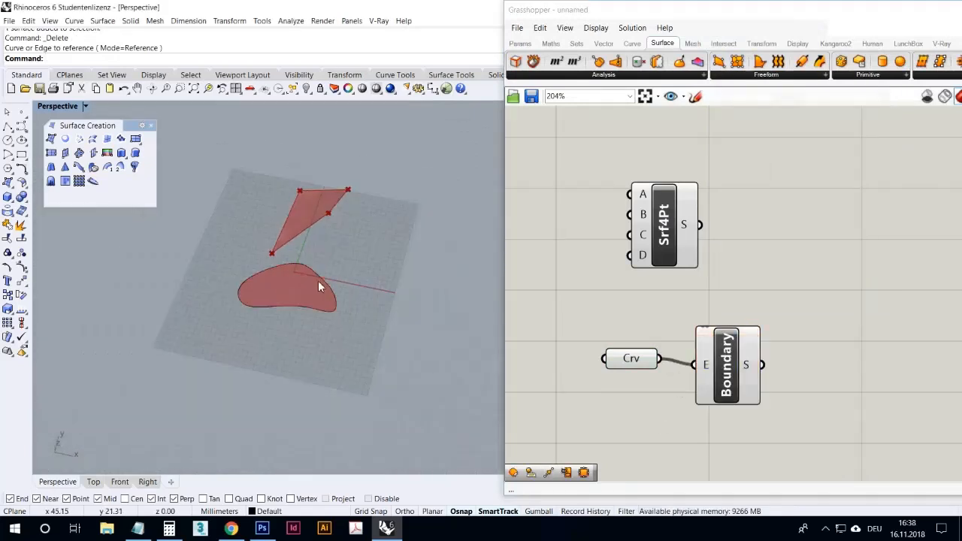
pyautogui.scroll(3, 318, 281)
# - Delete the closed Rhino curve and clear the Curve, Boundary Surfaces and 4Point Surface components from the canvas
pyautogui.press('Delete')
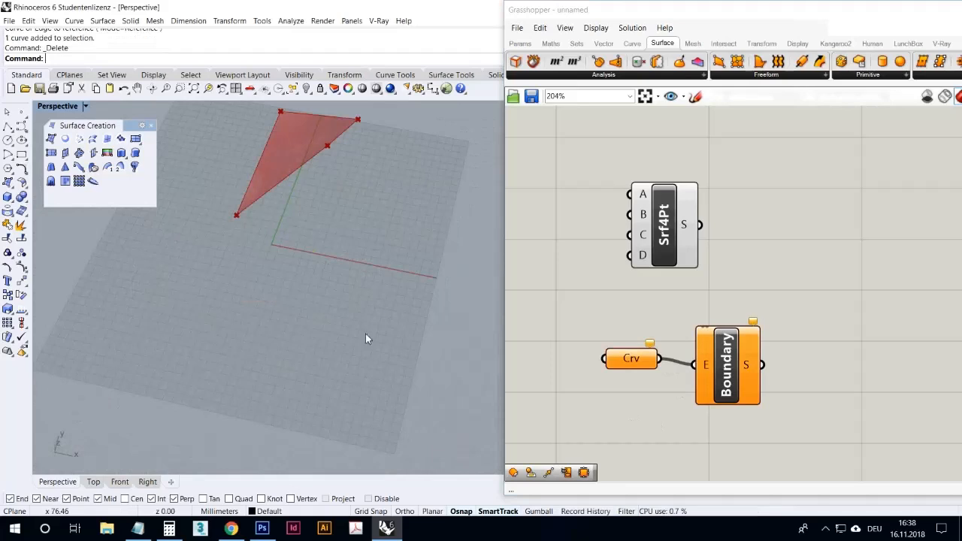
pyautogui.moveTo(838, 412); pyautogui.dragTo(598, 316)
pyautogui.press('Delete')
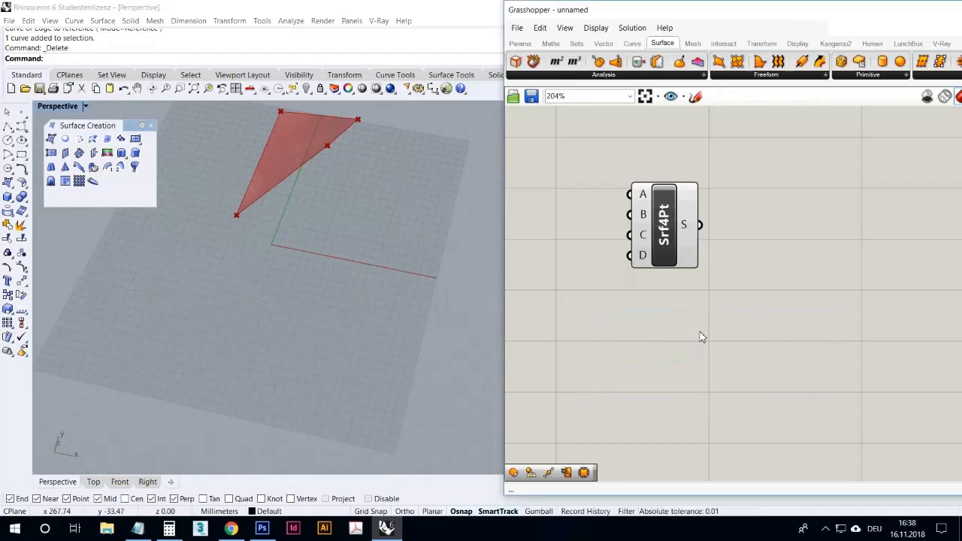
pyautogui.moveTo(714, 285); pyautogui.dragTo(497, 194)
pyautogui.press('Delete')
# - Delete the four corner point objects from the Rhino document
pyautogui.moveTo(308, 180); pyautogui.dragTo(369, 201, button='right')
pyautogui.scroll(-5, 342, 244)
pyautogui.moveTo(357, 297); pyautogui.dragTo(250, 161)
pyautogui.scroll(-2, 250, 161)
pyautogui.press('Delete')
pyautogui.moveTo(243, 245); pyautogui.dragTo(35, 165, button='right')
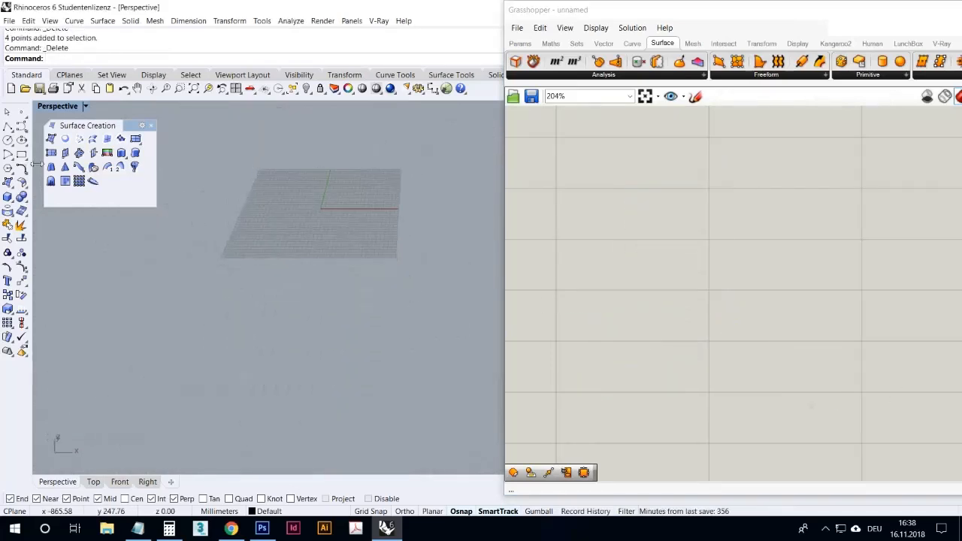
# - Show the four-viewport layout and draw a wide closed control-point curve above the X axis in the Front viewport
pyautogui.doubleClick(57, 107)
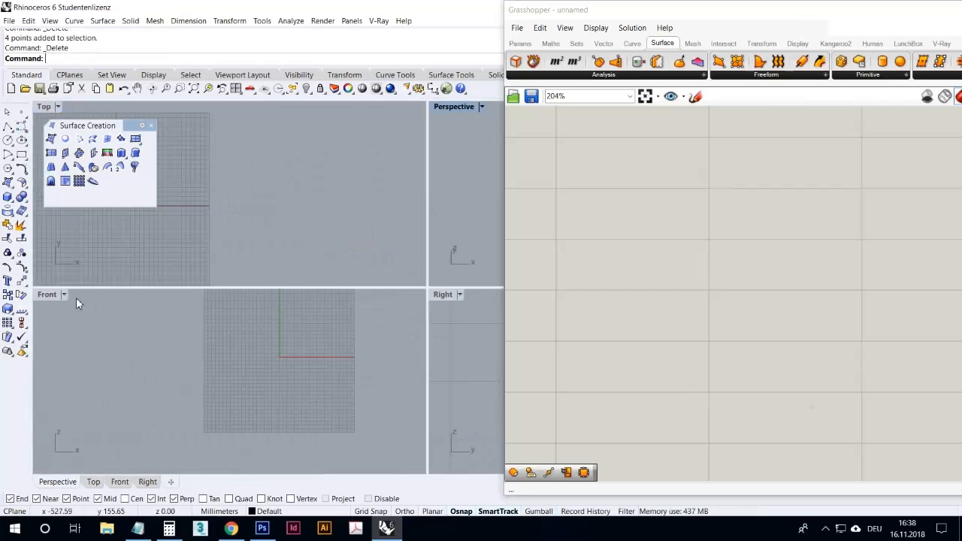
pyautogui.moveTo(280, 356); pyautogui.dragTo(197, 390, button='right')
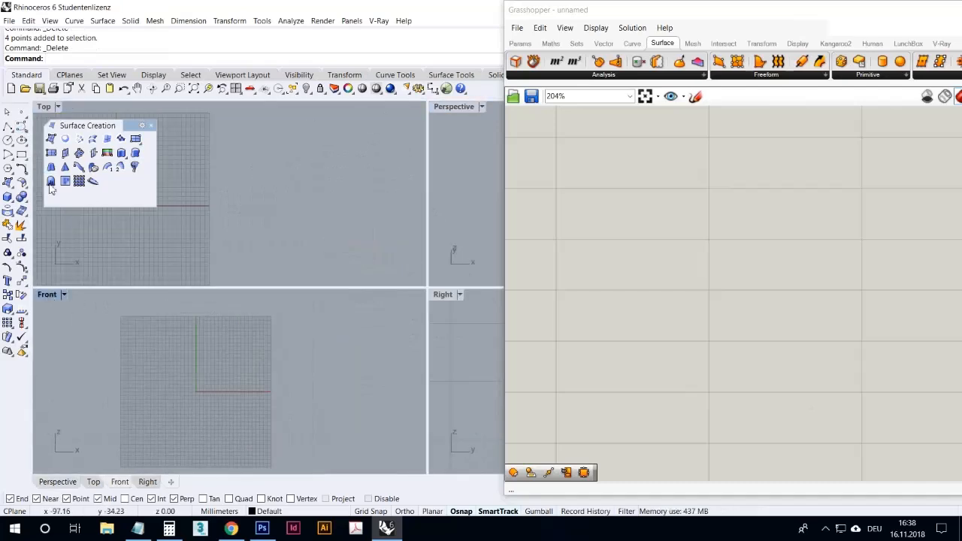
pyautogui.click(21, 127)
pyautogui.scroll(-3, 225, 400)
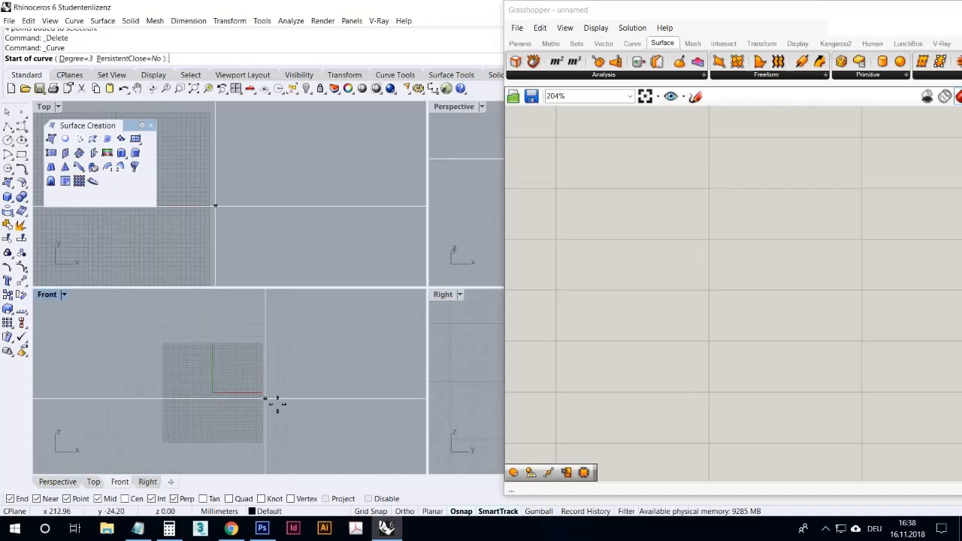
pyautogui.scroll(3, 208, 388)
pyautogui.click(203, 381)
pyautogui.click(140, 349)
pyautogui.click(177, 332)
pyautogui.click(239, 332)
pyautogui.click(258, 329)
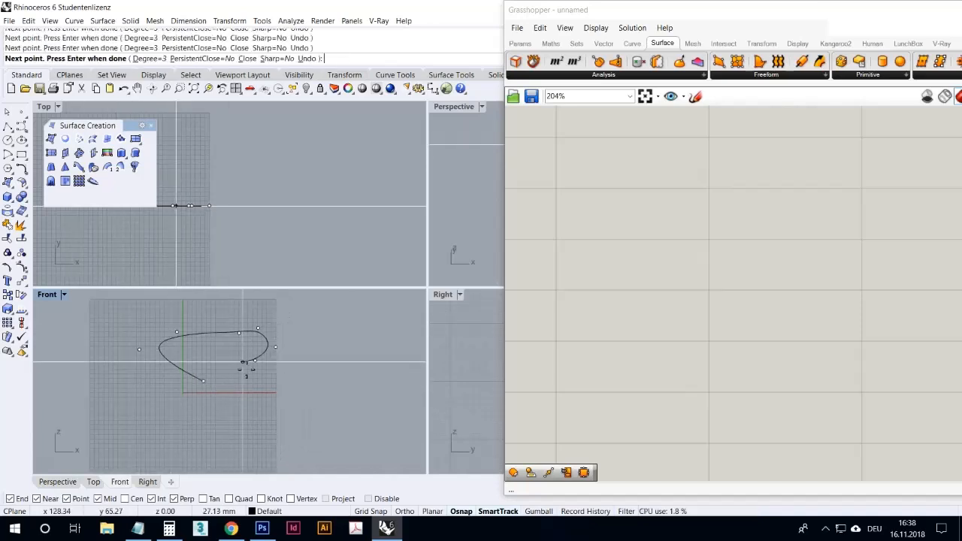
# - Draw a second, larger closed control-point curve overlapping the first one in the Front viewport
pyautogui.rightClick(209, 324)
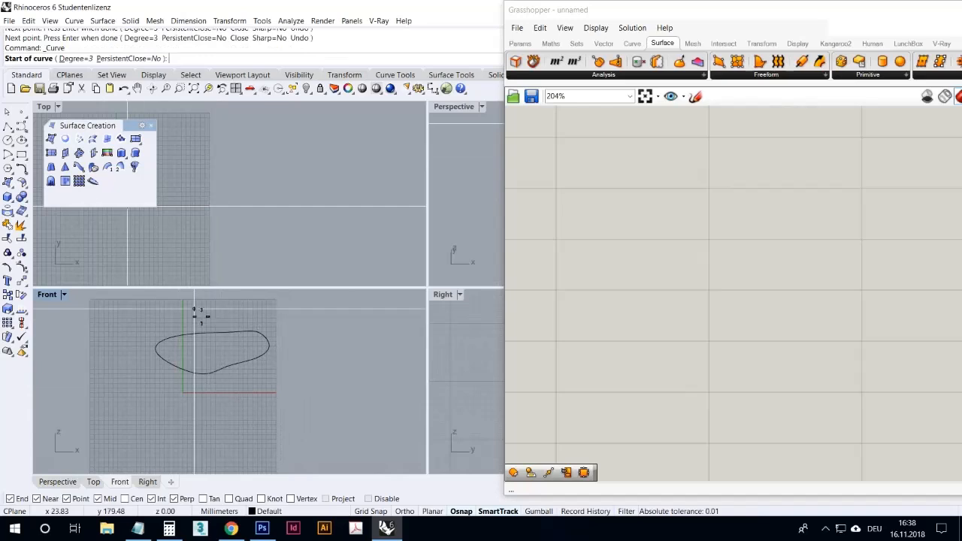
pyautogui.click(191, 307)
pyautogui.click(163, 307)
pyautogui.click(199, 354)
pyautogui.click(233, 388)
pyautogui.click(270, 386)
pyautogui.click(245, 314)
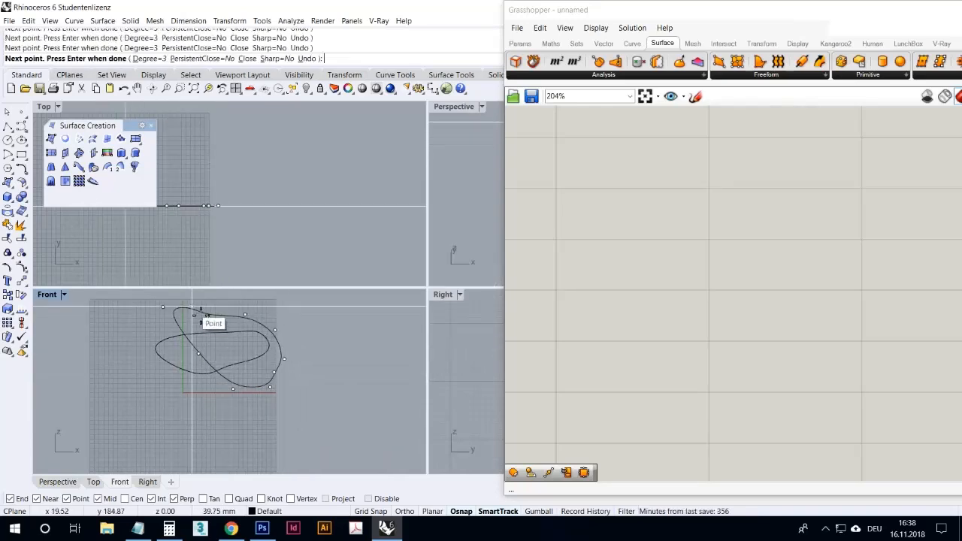
pyautogui.click(191, 307)
# - Draw a third, smaller closed control-point curve over the upper part of the other two in the Front viewport
pyautogui.scroll(4, 230, 331)
pyautogui.rightClick(209, 331)
pyautogui.click(208, 327)
pyautogui.click(281, 330)
pyautogui.click(308, 370)
pyautogui.click(218, 404)
pyautogui.click(184, 398)
pyautogui.click(166, 385)
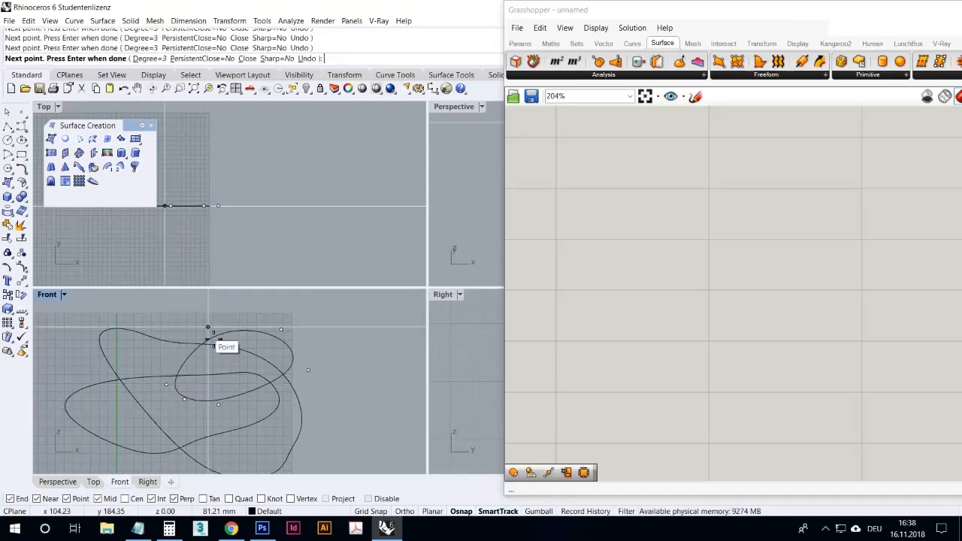
pyautogui.click(211, 340)
# - Move the second and third curves together about 109 mm along positive Y in the Top viewport
pyautogui.scroll(-3, 246, 365)
pyautogui.scroll(-4, 249, 361)
pyautogui.scroll(4, 259, 362)
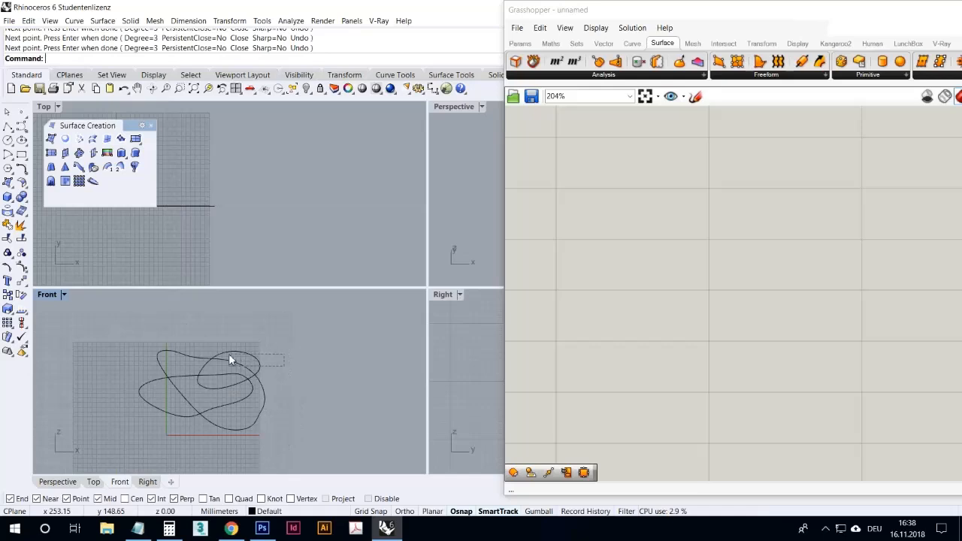
pyautogui.moveTo(218, 355); pyautogui.dragTo(217, 355)
pyautogui.scroll(-6, 284, 401)
pyautogui.moveTo(253, 238); pyautogui.dragTo(366, 255, button='right')
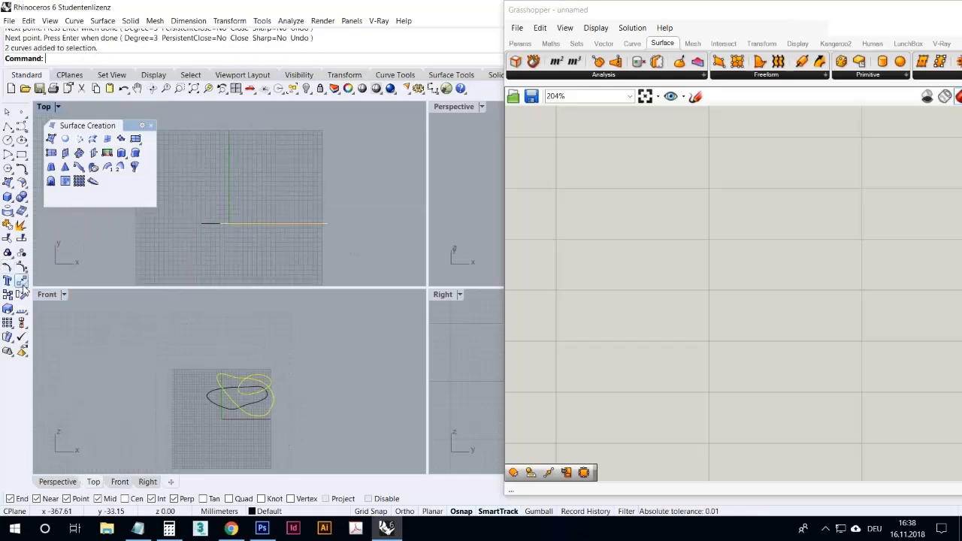
pyautogui.click(22, 285)
pyautogui.click(164, 233)
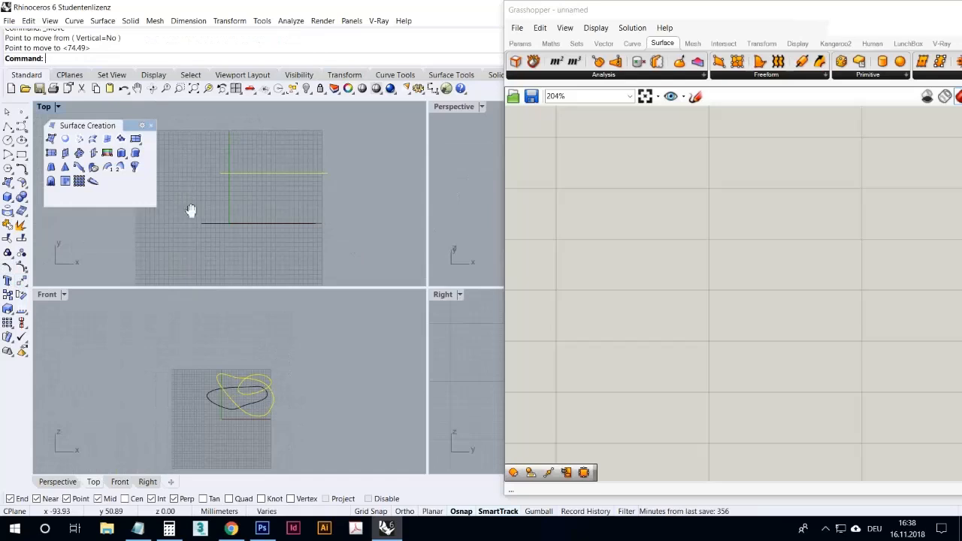
pyautogui.click(200, 289)
# - Move the smallest curve farther along positive Y in the Top viewport, beyond the second curve
pyautogui.click(270, 382)
pyautogui.press('Return')
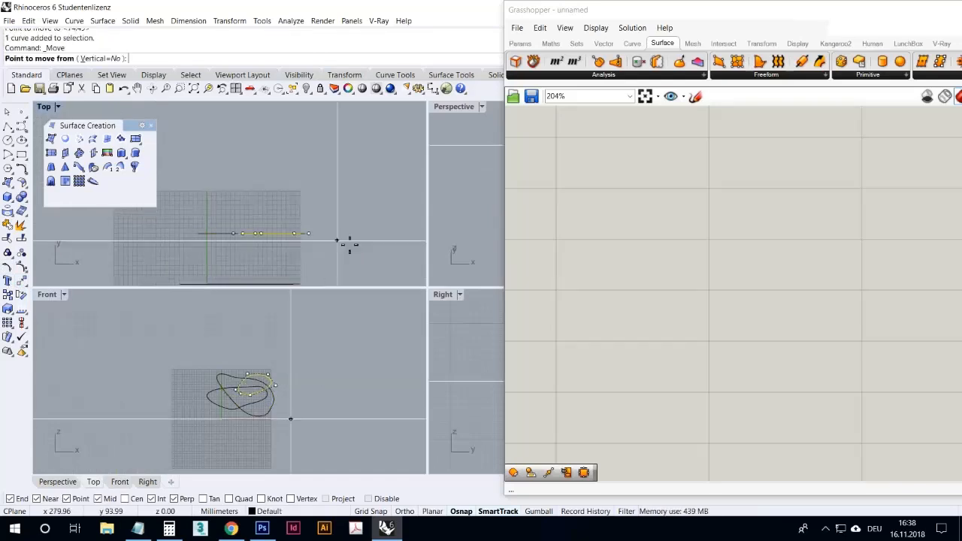
pyautogui.click(348, 225)
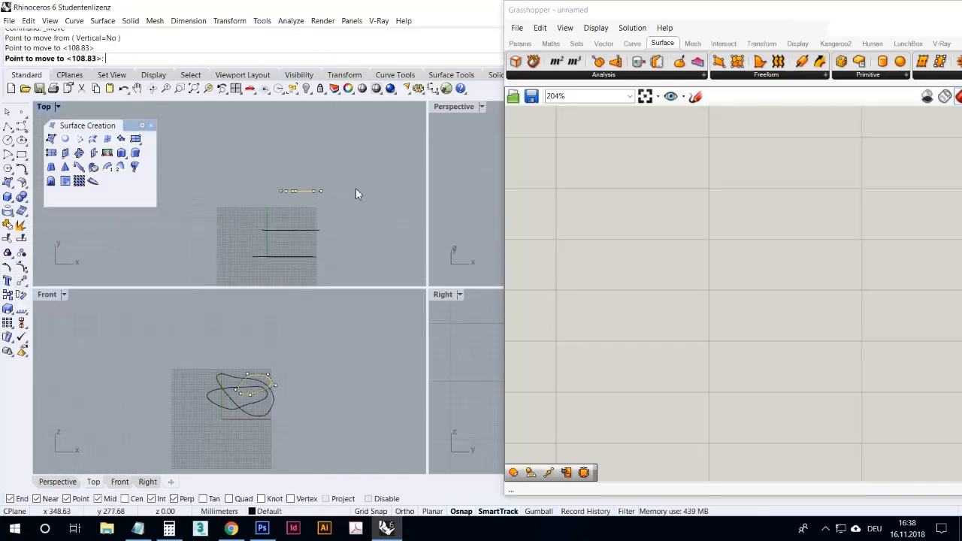
# - Maximize the Perspective viewport and frame the three closed curves in it
pyautogui.click(357, 194)
pyautogui.doubleClick(442, 108)
pyautogui.moveTo(400, 168); pyautogui.dragTo(138, 328, button='right')
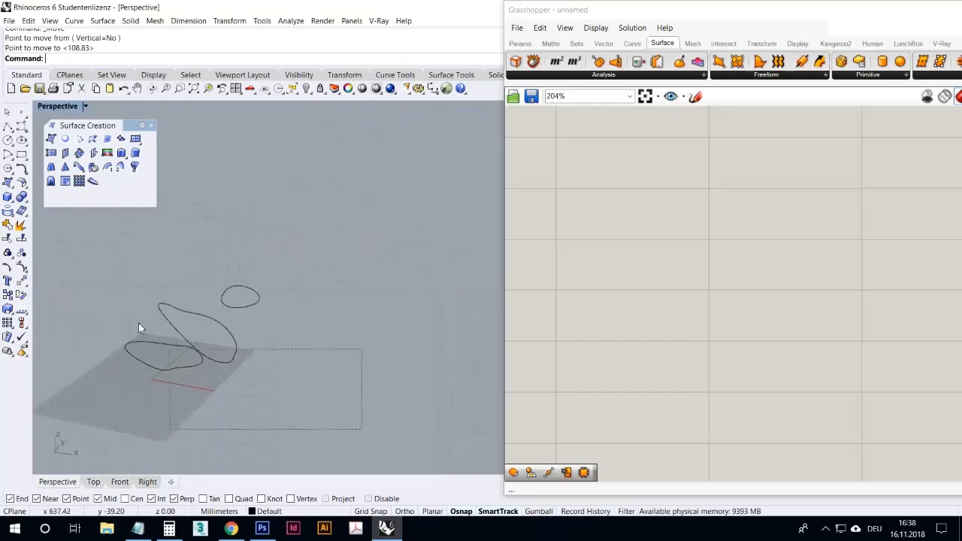
pyautogui.click(211, 91)
pyautogui.moveTo(318, 225); pyautogui.dragTo(419, 333, button='right')
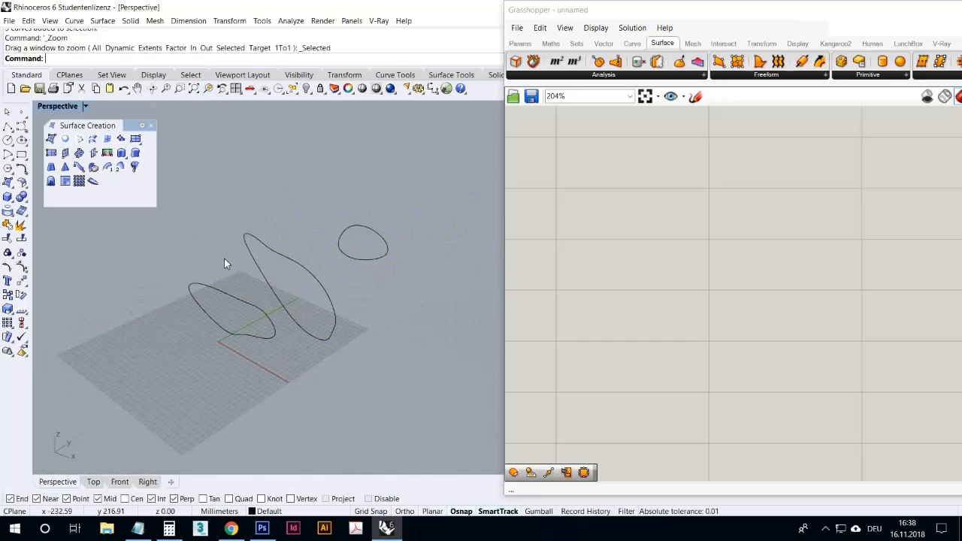
# - Loft a surface through the three closed curves with the Normal style, keeping the seam points and not simplifying the cross-sections
pyautogui.click(93, 140)
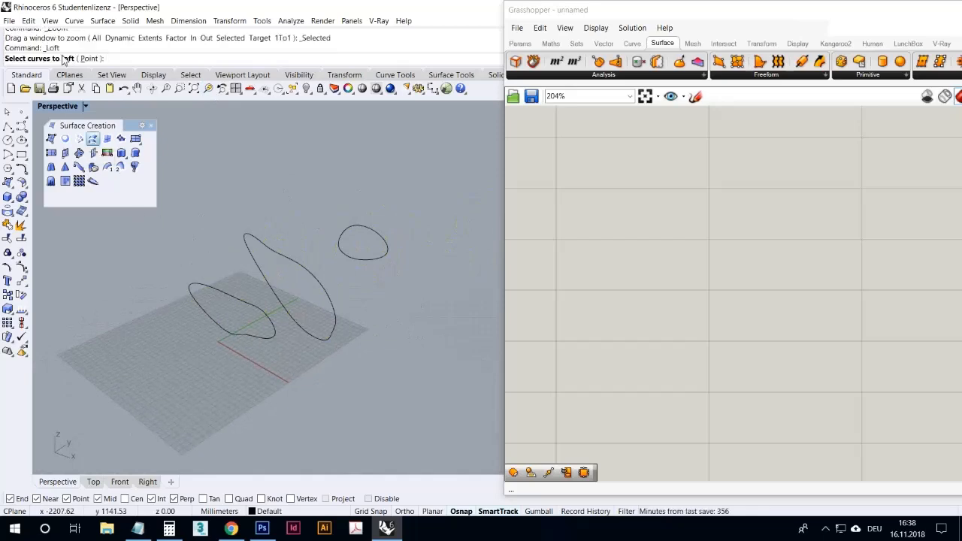
pyautogui.click(275, 335)
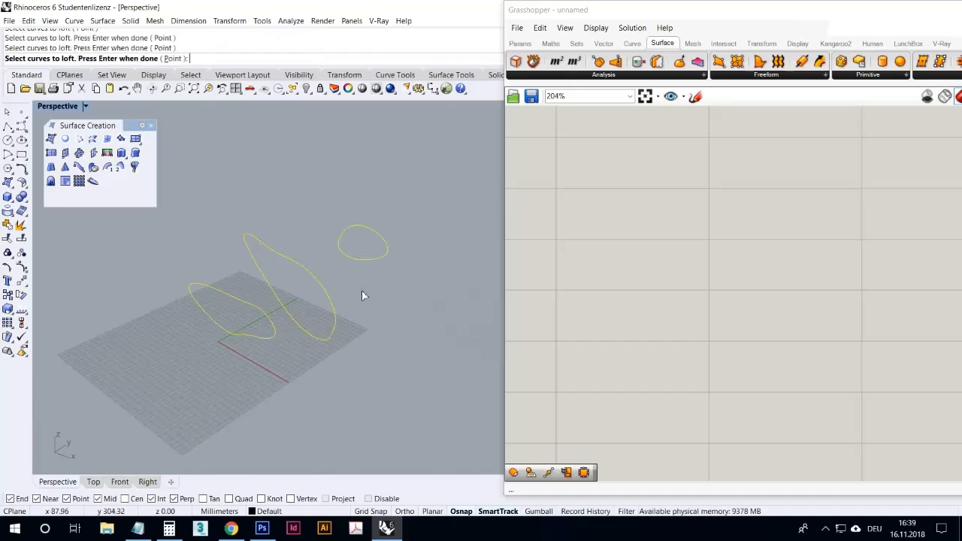
pyautogui.press('Return')
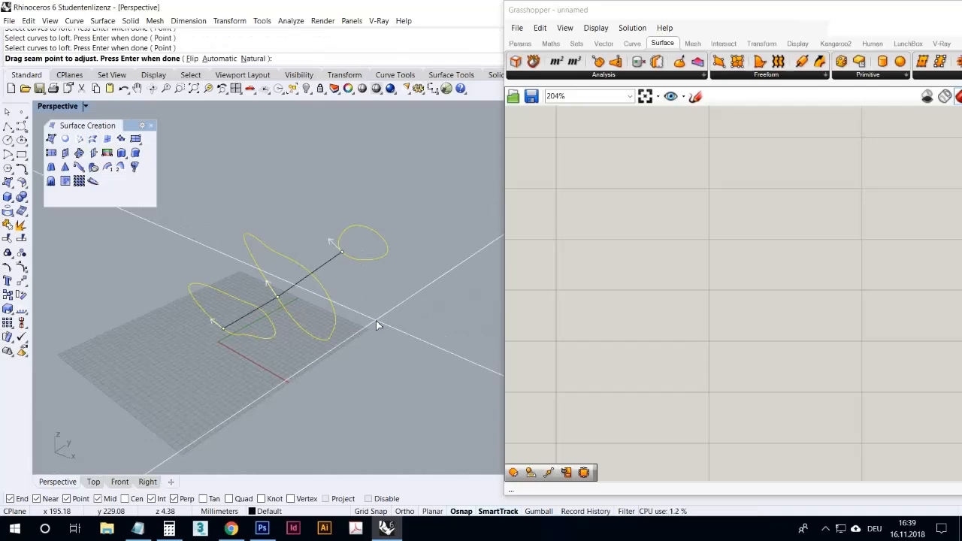
pyautogui.press('Return')
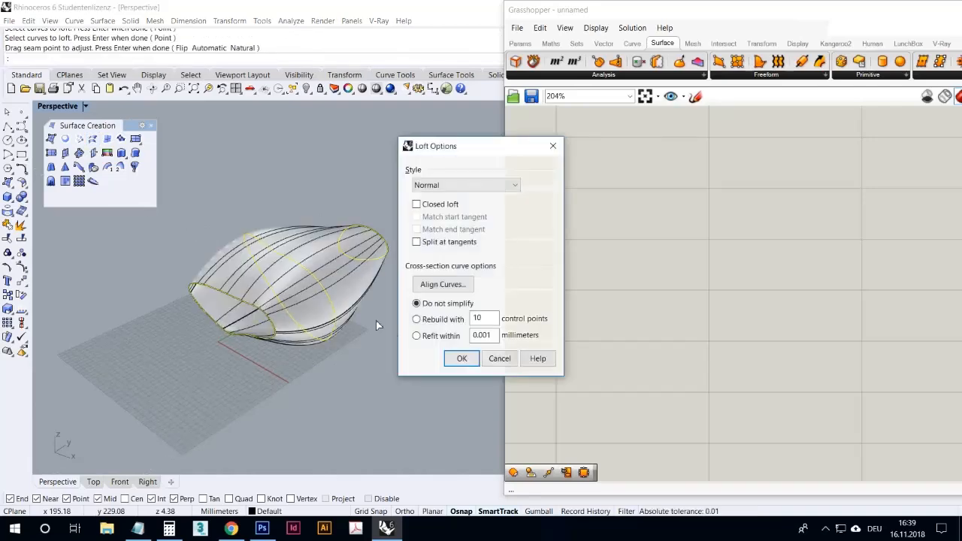
pyautogui.click(456, 359)
# - Examine the shape, isocurves and open ends of the lofted surface from several angles
pyautogui.moveTo(407, 360); pyautogui.dragTo(384, 307, button='right')
pyautogui.scroll(7, 351, 285)
pyautogui.click(338, 288)
pyautogui.click(342, 388)
pyautogui.scroll(-5, 339, 385)
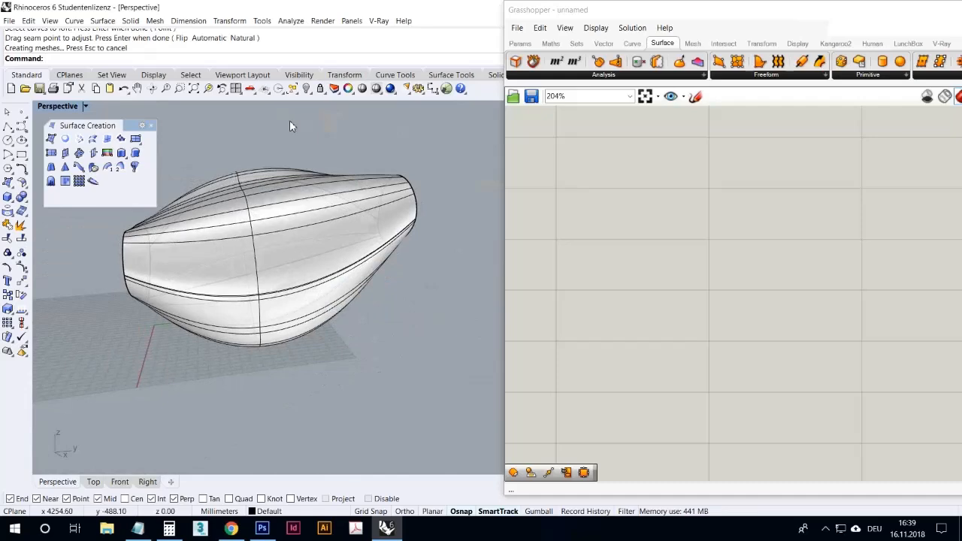
pyautogui.scroll(4, 375, 179)
pyautogui.moveTo(375, 180); pyautogui.dragTo(463, 233, button='right')
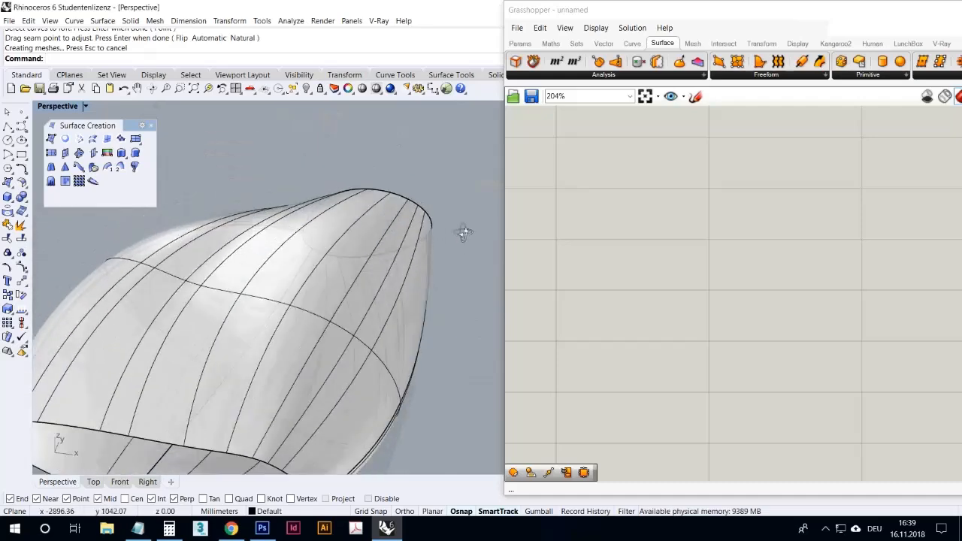
pyautogui.scroll(-5, 420, 231)
pyautogui.moveTo(363, 203); pyautogui.dragTo(321, 231, button='right')
pyautogui.moveTo(311, 199); pyautogui.dragTo(292, 199, button='right')
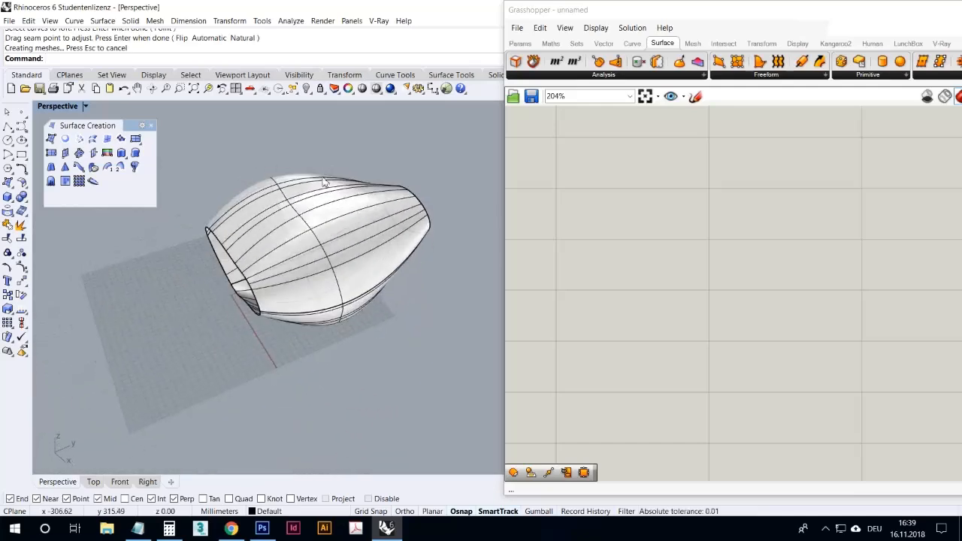
# - Delete the lofted surface and loft the three closed curves again in order, keeping the seam points
pyautogui.click(311, 196)
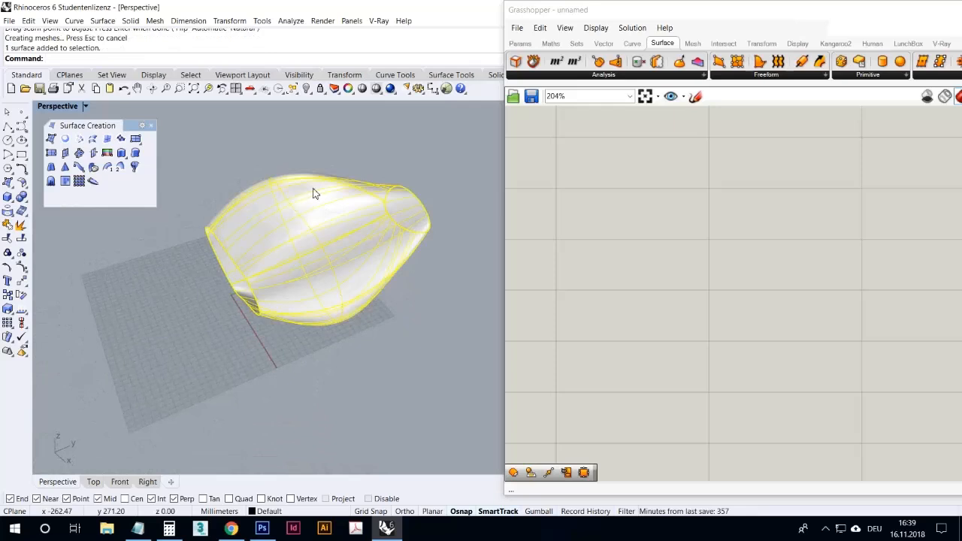
pyautogui.press('Delete')
pyautogui.write('loft')
pyautogui.press('Return')
pyautogui.click(215, 234)
pyautogui.click(288, 200)
pyautogui.click(385, 198)
pyautogui.press('Return')
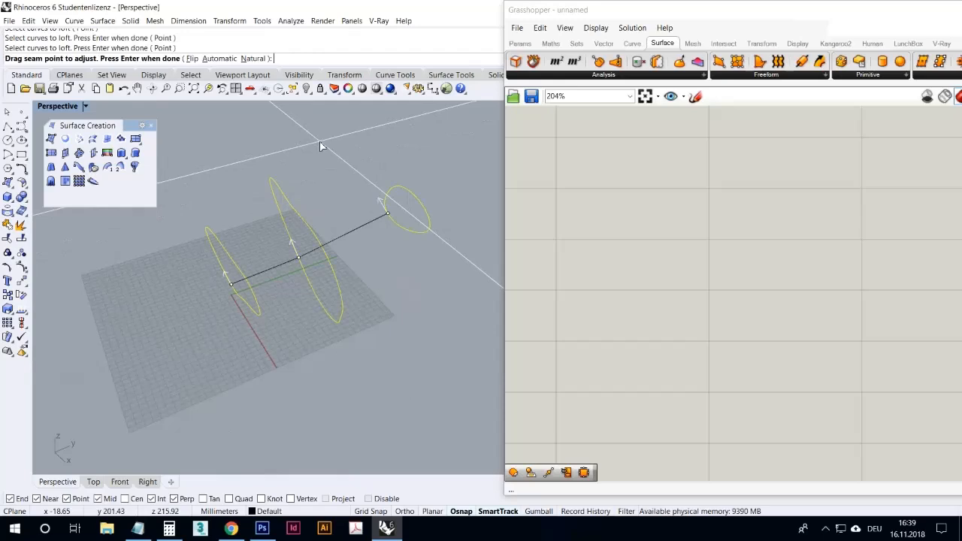
pyautogui.press('Return')
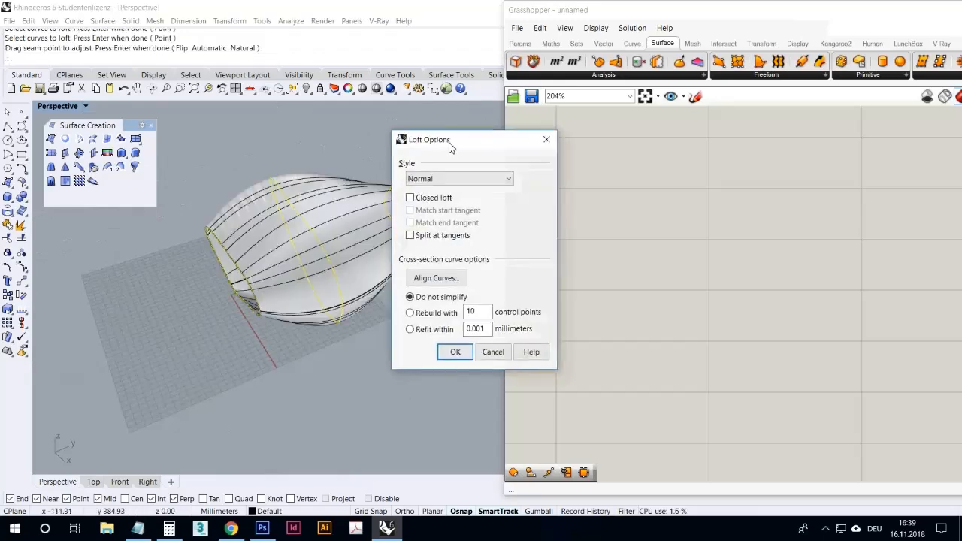
# - Preview the loft with the Straight sections style from several angles and cancel it
pyautogui.moveTo(449, 142); pyautogui.dragTo(426, 131)
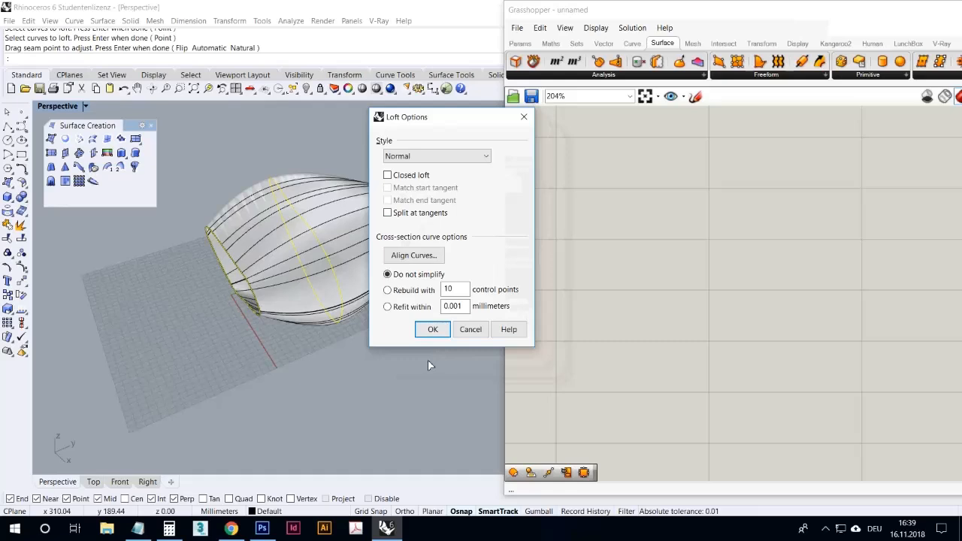
pyautogui.click(449, 157)
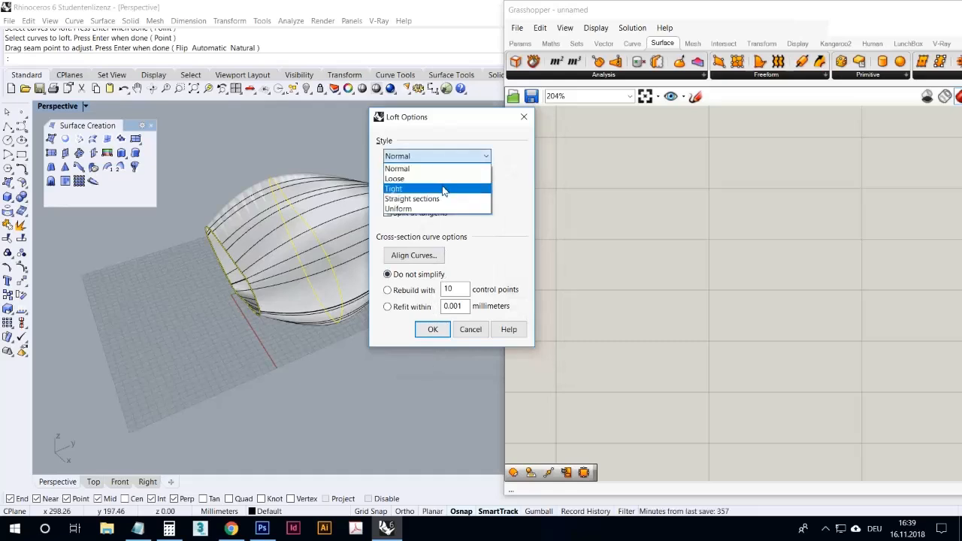
pyautogui.click(442, 198)
pyautogui.moveTo(321, 258); pyautogui.dragTo(321, 298, button='right')
pyautogui.scroll(8, 255, 180)
pyautogui.moveTo(257, 183); pyautogui.dragTo(202, 224, button='right')
pyautogui.scroll(-6, 256, 230)
pyautogui.moveTo(221, 276)
pyautogui.mouseDown(button='right')
pyautogui.moveTo(226, 361)
pyautogui.moveTo(241, 314)
pyautogui.moveTo(206, 268)
pyautogui.moveTo(214, 282)
pyautogui.mouseUp(button='right')
pyautogui.scroll(-5, 215, 283)
pyautogui.scroll(6, 225, 301)
pyautogui.moveTo(240, 335); pyautogui.dragTo(421, 279, button='right')
pyautogui.click(468, 329)
pyautogui.scroll(-4, 421, 278)
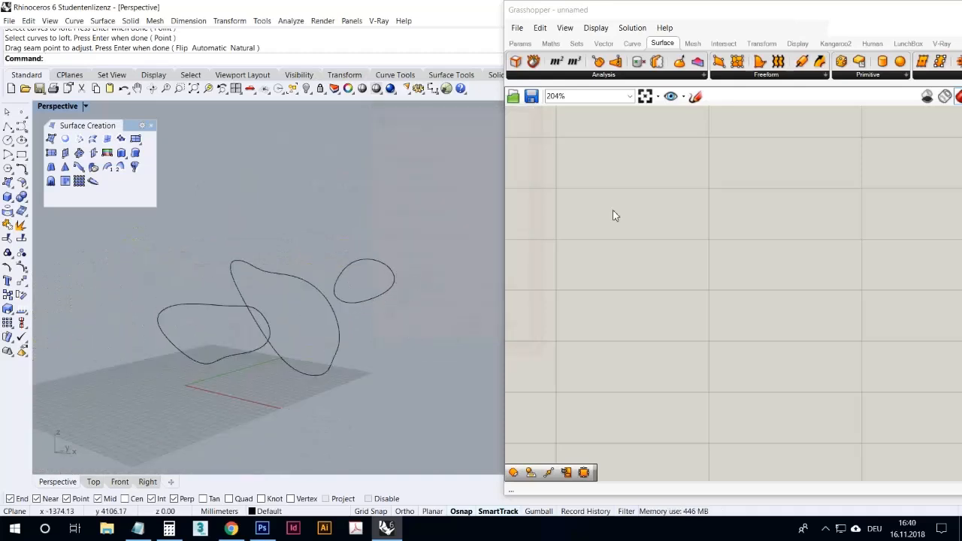
# - Add a Curve parameter to the Grasshopper canvas and reference all three closed Rhino curves in it
pyautogui.click(523, 43)
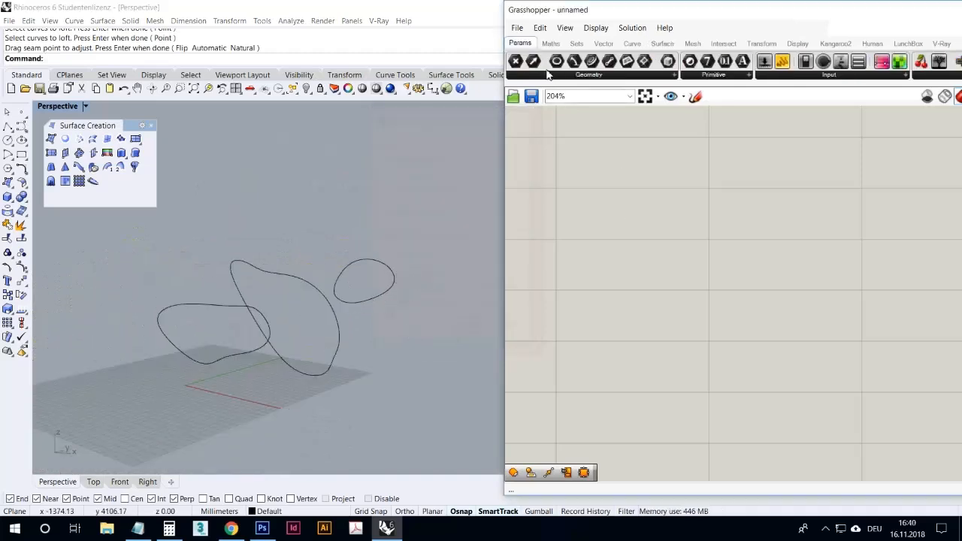
pyautogui.moveTo(592, 61); pyautogui.dragTo(618, 255)
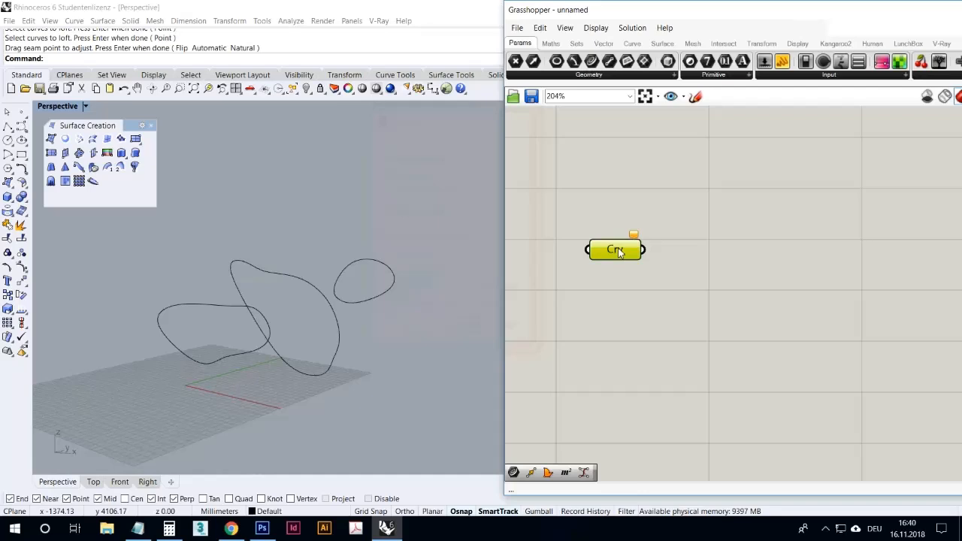
pyautogui.rightClick(620, 249)
pyautogui.click(655, 423)
pyautogui.moveTo(294, 304); pyautogui.dragTo(136, 240)
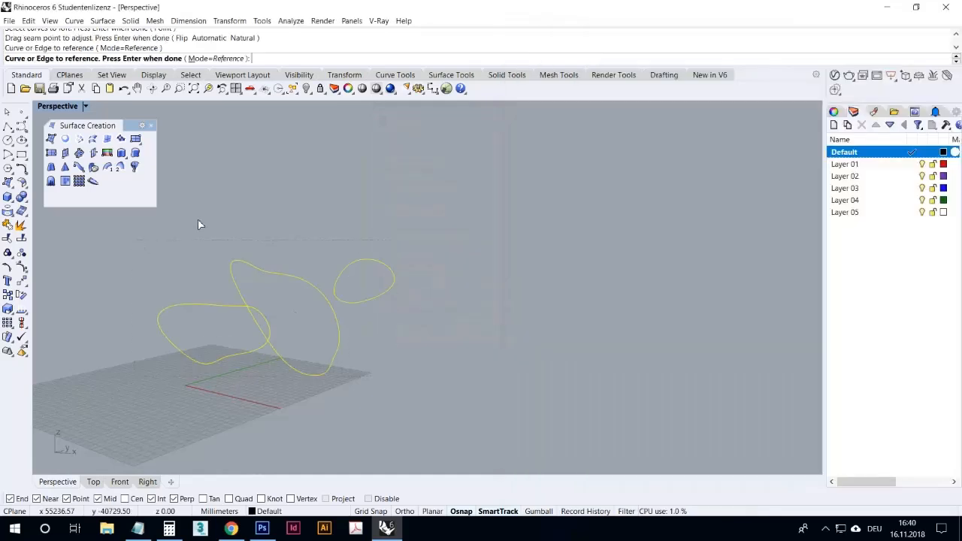
pyautogui.press('Return')
pyautogui.click(663, 326)
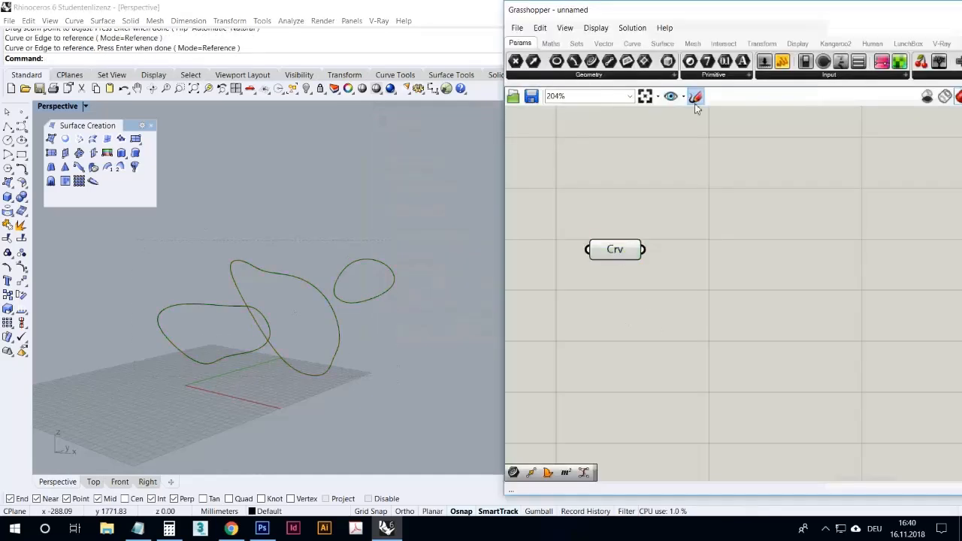
# - Add a Loft component, connect the Curve parameter to its Curves input and inspect the previewed surface
pyautogui.doubleClick(689, 175)
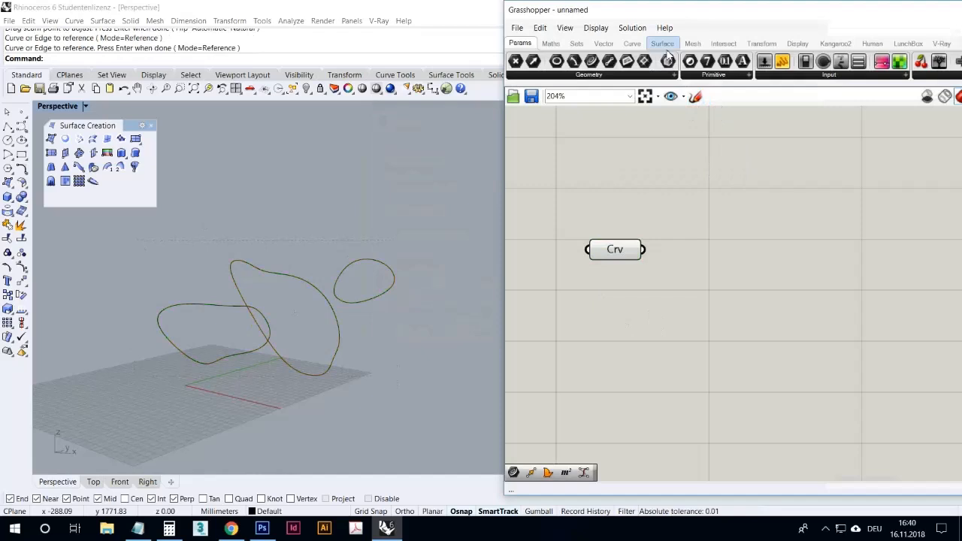
pyautogui.click(662, 43)
pyautogui.click(727, 76)
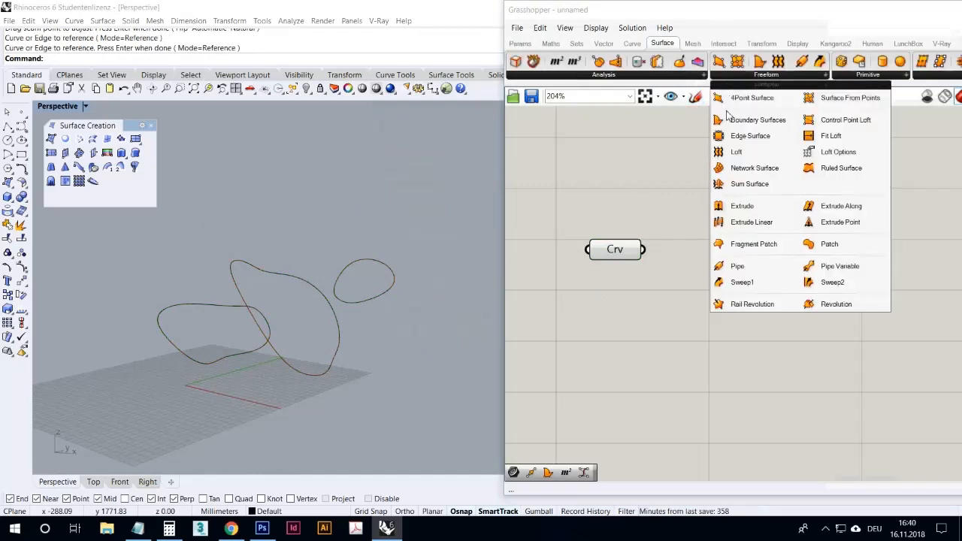
pyautogui.moveTo(735, 158); pyautogui.dragTo(702, 292)
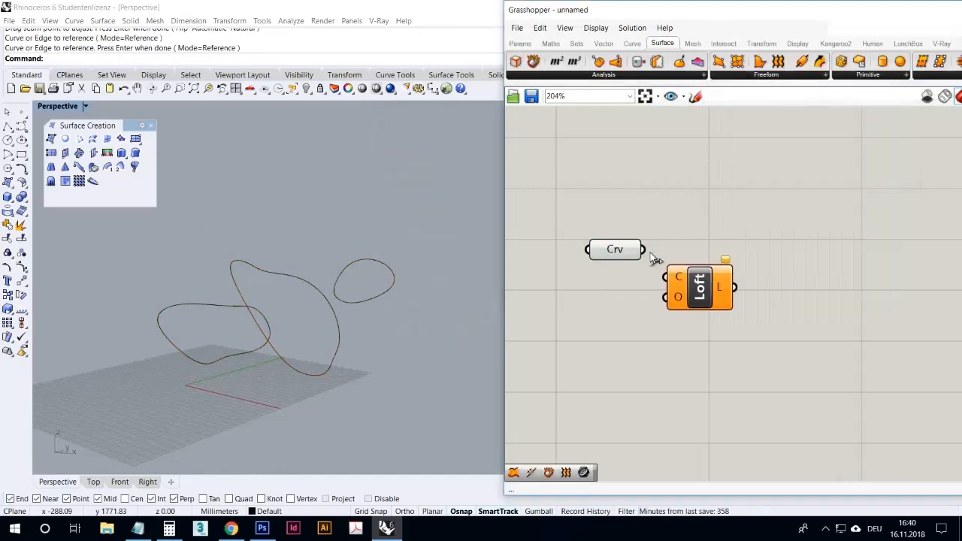
pyautogui.moveTo(644, 249); pyautogui.dragTo(666, 278)
pyautogui.moveTo(361, 338); pyautogui.dragTo(239, 286, button='right')
pyautogui.scroll(5, 246, 337)
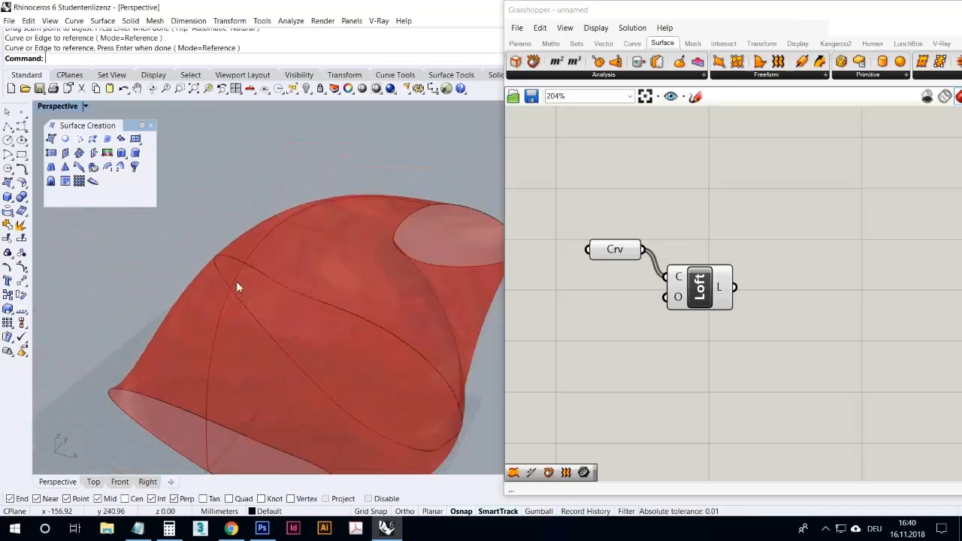
pyautogui.scroll(-4, 293, 323)
pyautogui.moveTo(348, 359); pyautogui.dragTo(333, 371, button='right')
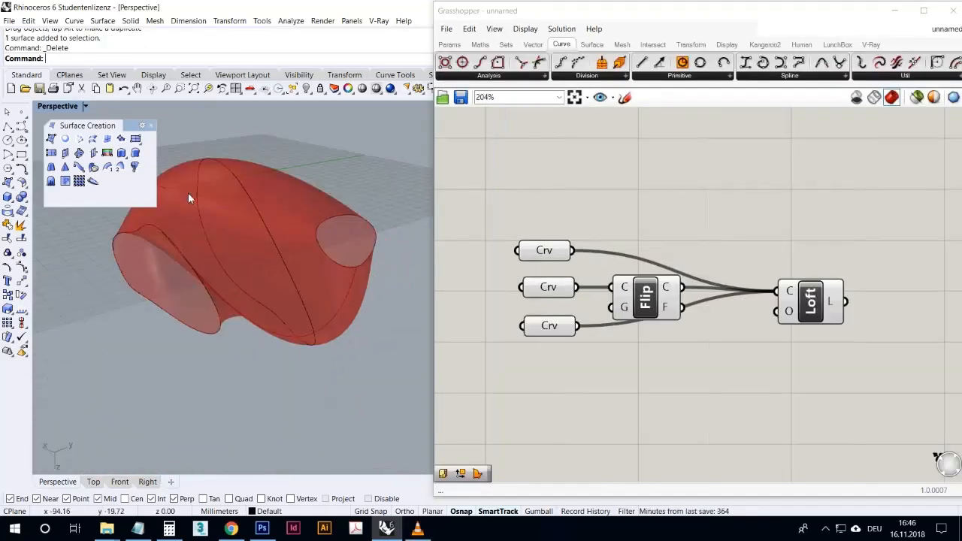
# - Examine the Grasshopper loft built from three Curve parameters and a Flip component, checking its twist and open ends
pyautogui.click(152, 130)
pyautogui.moveTo(181, 142); pyautogui.dragTo(178, 211, button='right')
pyautogui.scroll(5, 272, 159)
pyautogui.scroll(3, 273, 160)
pyautogui.moveTo(283, 188); pyautogui.dragTo(338, 197, button='right')
pyautogui.scroll(-8, 339, 198)
pyautogui.moveTo(305, 266); pyautogui.dragTo(322, 279, button='right')
pyautogui.scroll(5, 93, 230)
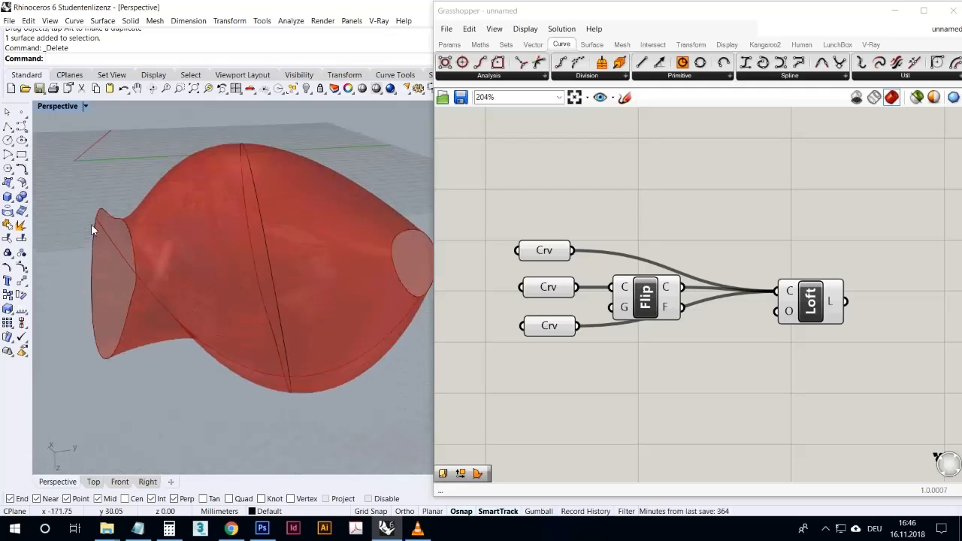
pyautogui.scroll(-3, 113, 219)
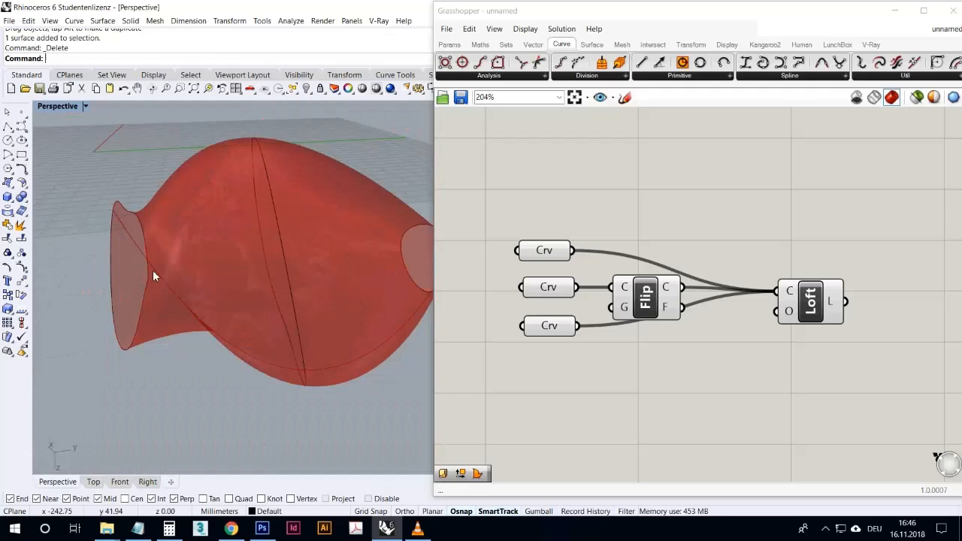
pyautogui.moveTo(259, 358); pyautogui.dragTo(256, 268, button='right')
pyautogui.moveTo(146, 151); pyautogui.dragTo(112, 164, button='right')
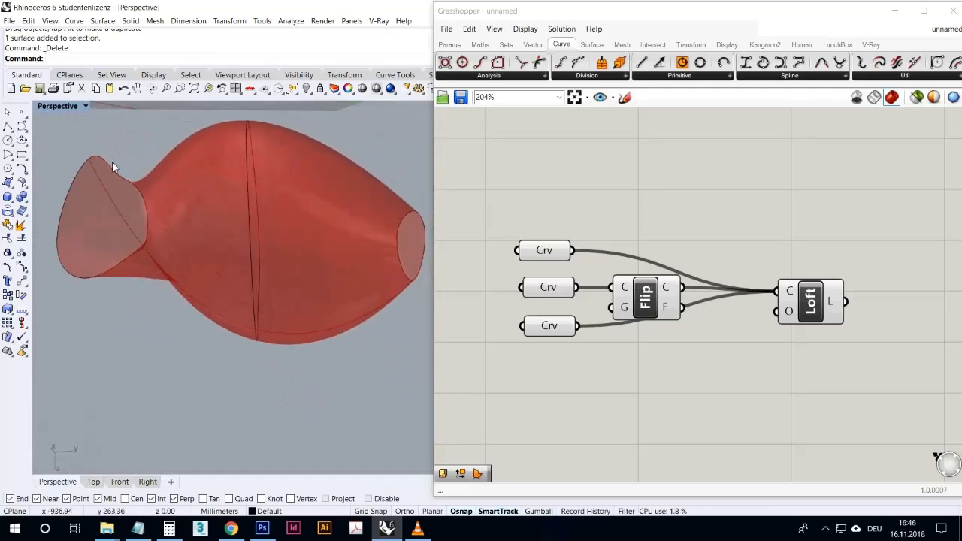
pyautogui.moveTo(405, 297); pyautogui.dragTo(373, 302, button='right')
pyautogui.moveTo(290, 291); pyautogui.dragTo(325, 297, button='right')
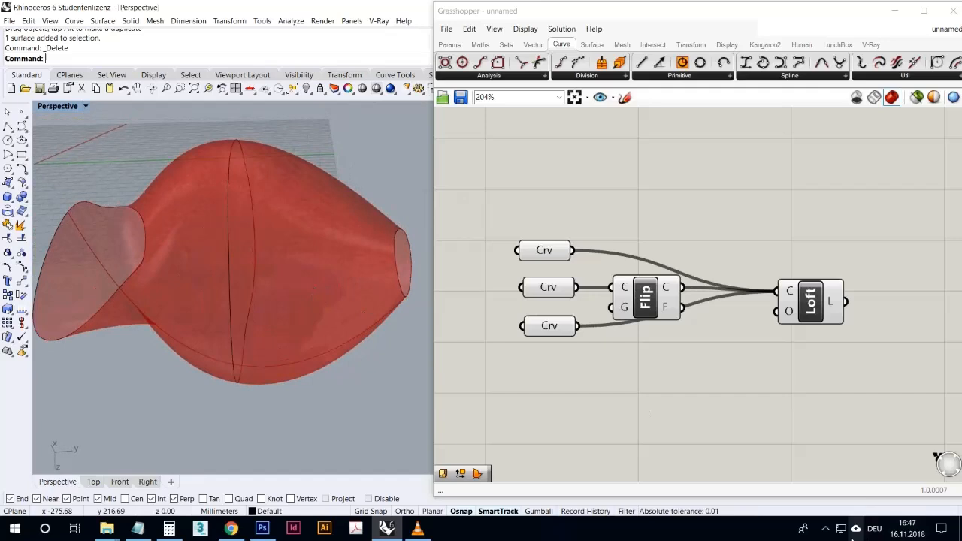
pyautogui.click(829, 530)
pyautogui.click(829, 532)
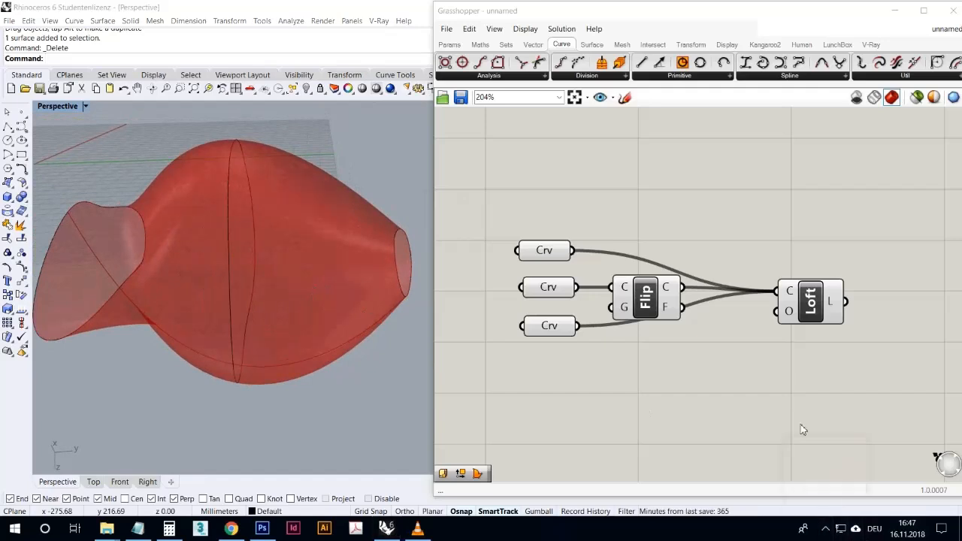
pyautogui.click(801, 428)
# - Rearrange the canvas by moving the third Curve parameter below Flip and shifting Flip and its input curve closer together
pyautogui.moveTo(554, 332); pyautogui.dragTo(561, 377)
pyautogui.moveTo(648, 299); pyautogui.dragTo(634, 300)
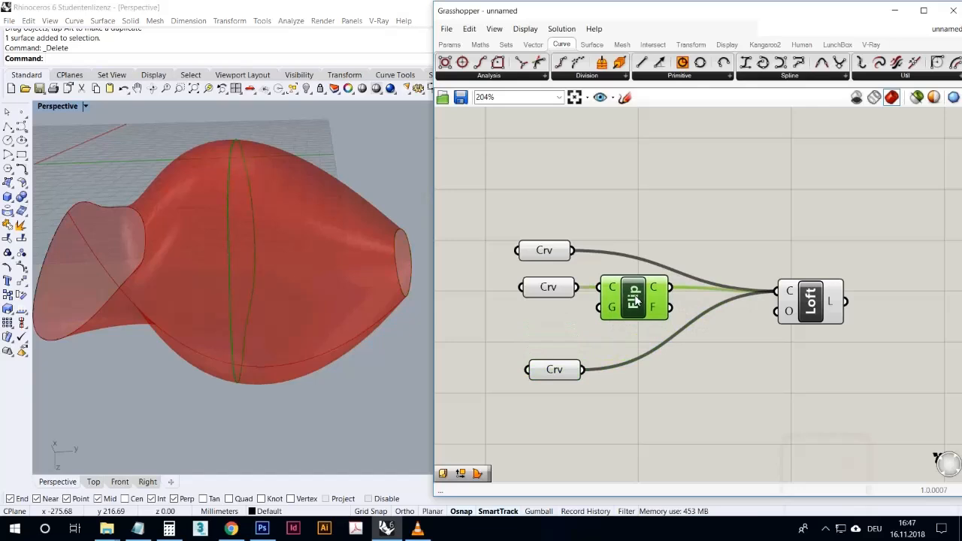
pyautogui.moveTo(560, 292); pyautogui.dragTo(555, 292)
pyautogui.moveTo(406, 316); pyautogui.dragTo(316, 279, button='right')
pyautogui.click(600, 210)
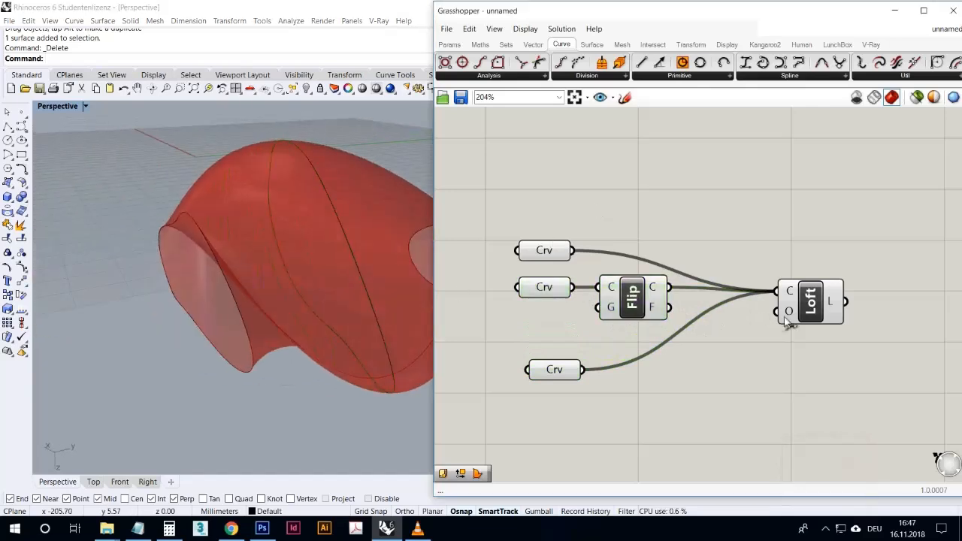
pyautogui.moveTo(790, 319)
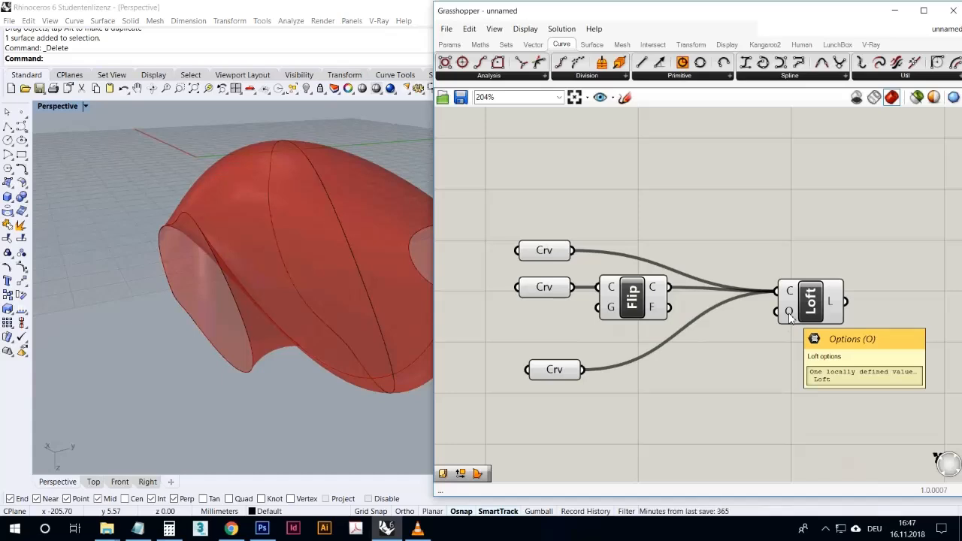
pyautogui.rightClick(790, 319)
pyautogui.moveTo(751, 367); pyautogui.dragTo(705, 271, button='right')
pyautogui.rightClick(743, 214)
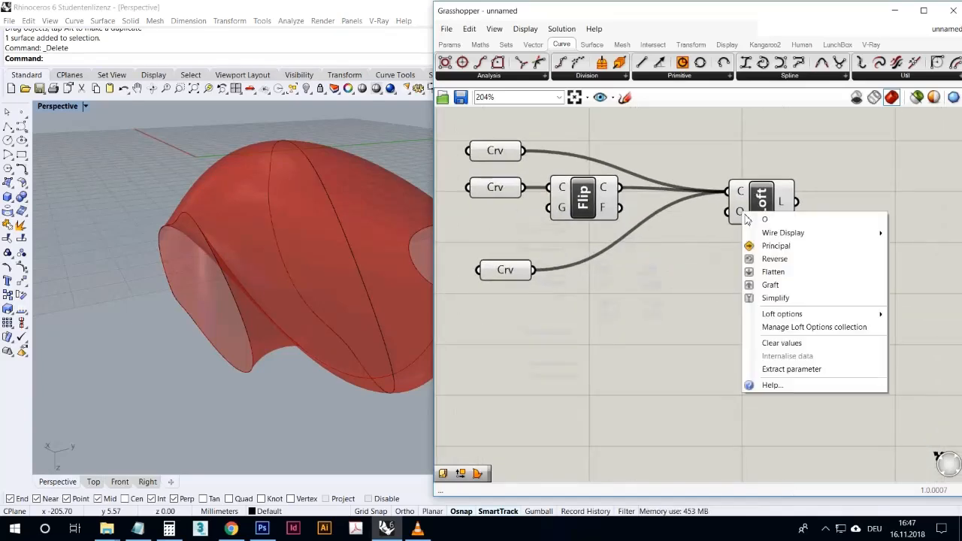
pyautogui.moveTo(777, 315)
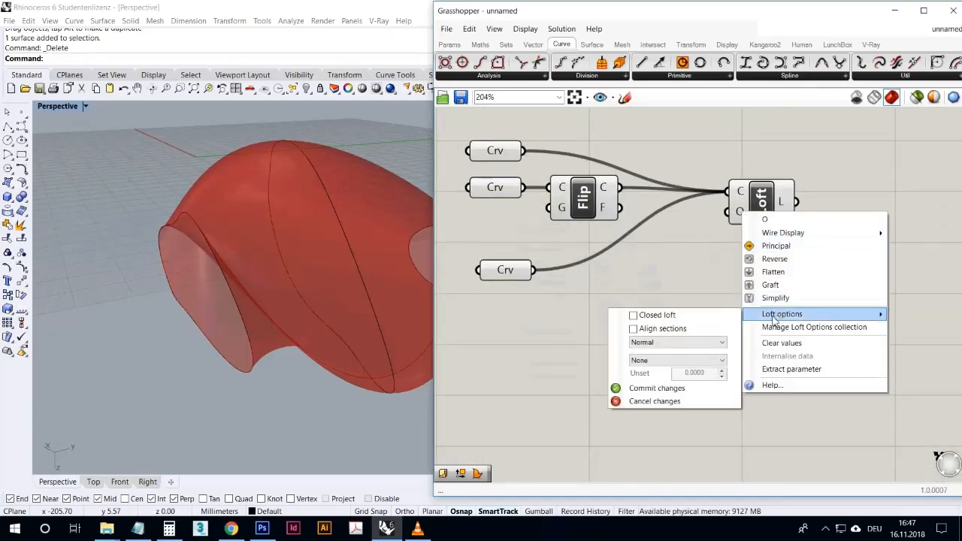
pyautogui.click(724, 343)
pyautogui.rightClick(743, 215)
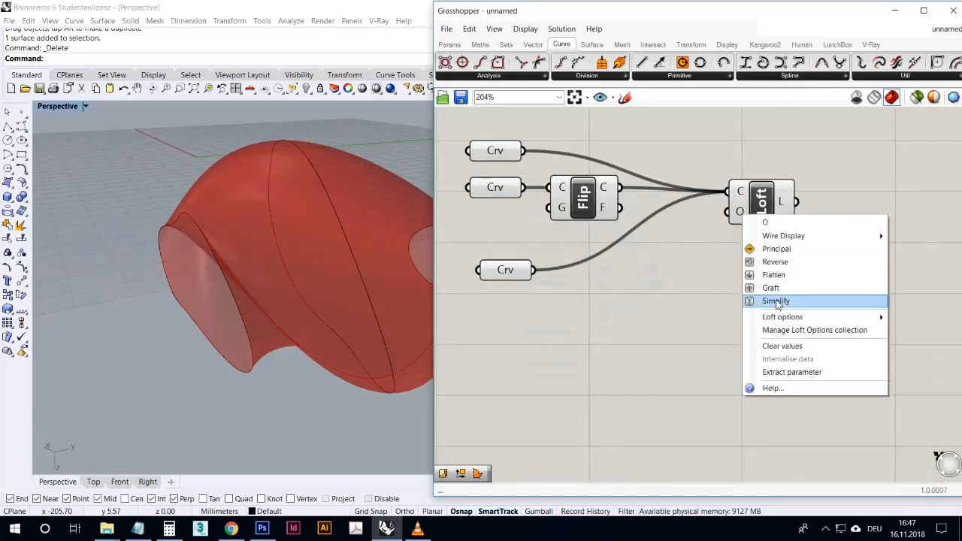
pyautogui.moveTo(781, 316)
pyautogui.click(720, 345)
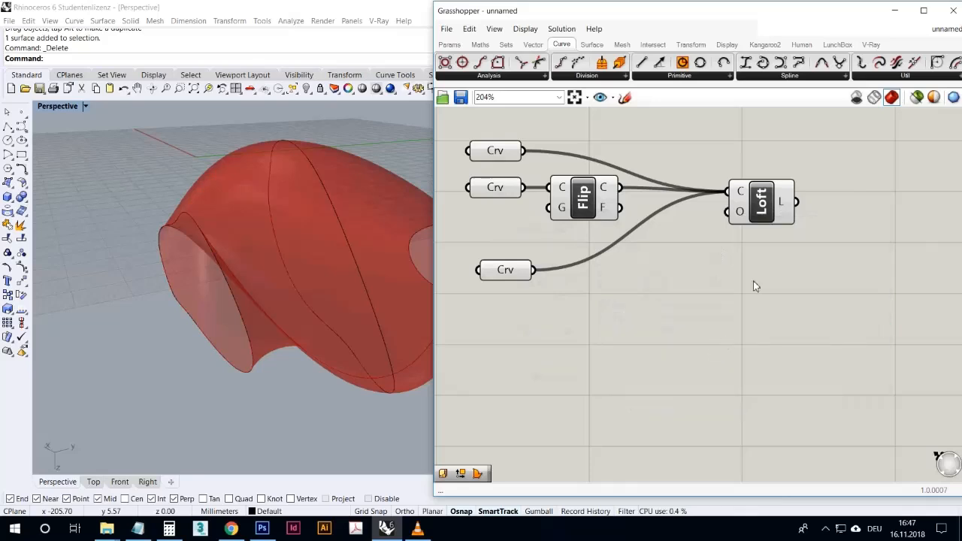
# - Set the loft type of the Loft component's Options input to Straight and commit the change
pyautogui.rightClick(742, 213)
pyautogui.moveTo(781, 310)
pyautogui.click(673, 339)
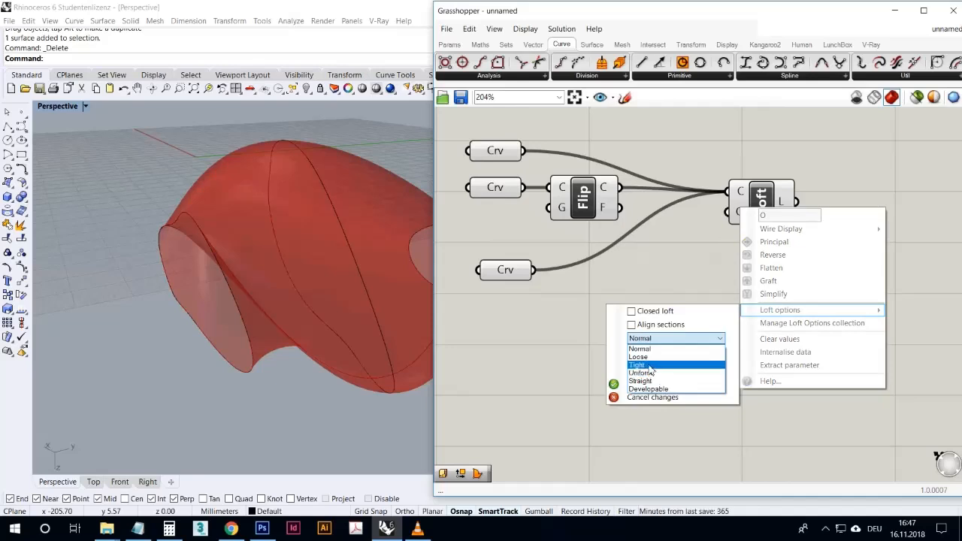
pyautogui.click(652, 366)
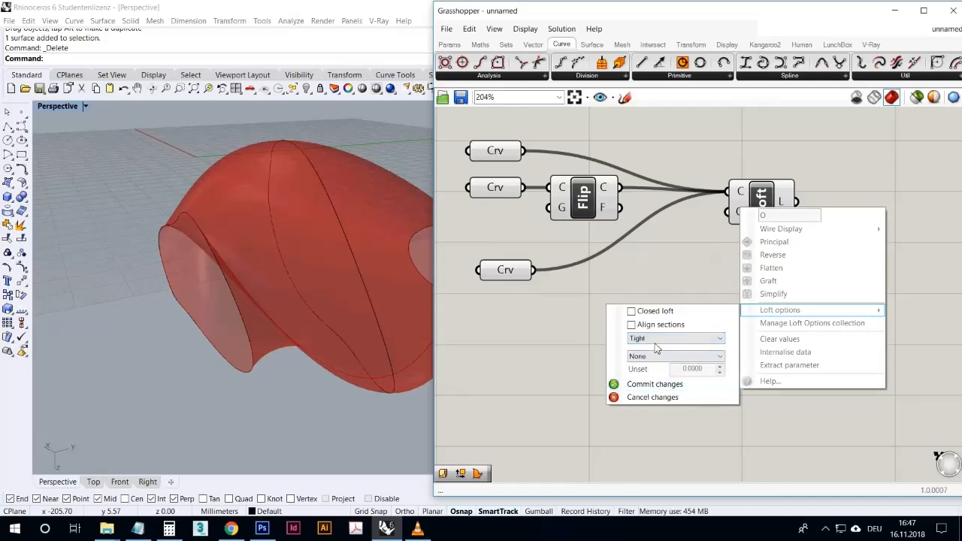
pyautogui.click(659, 339)
pyautogui.click(645, 381)
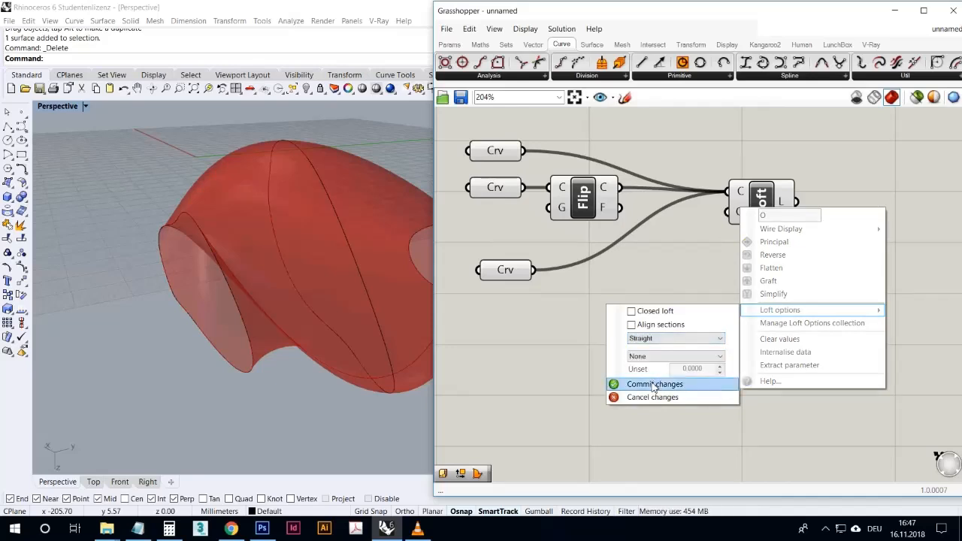
pyautogui.click(654, 386)
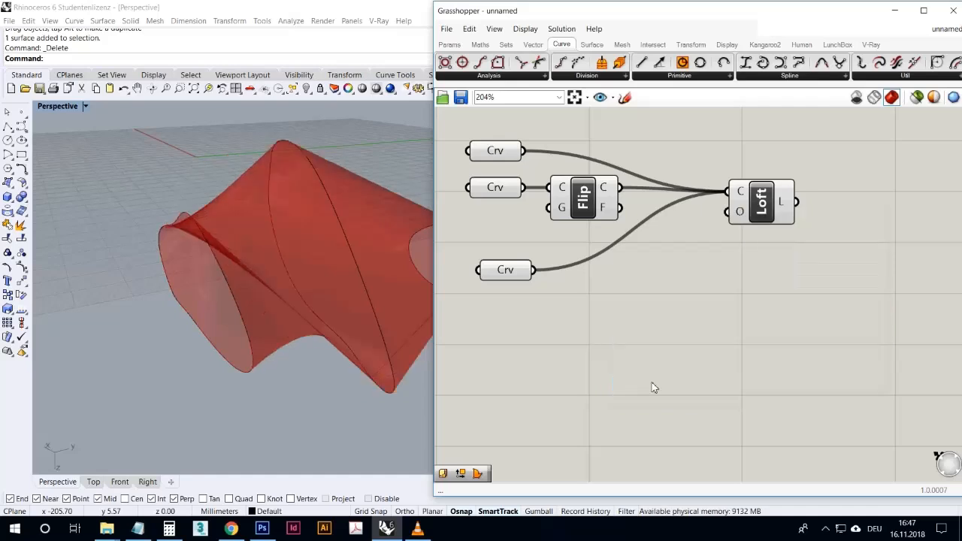
# - Set the Loft component's loft type to Normal, enable Align sections and commit the options
pyautogui.rightClick(739, 215)
pyautogui.moveTo(805, 314)
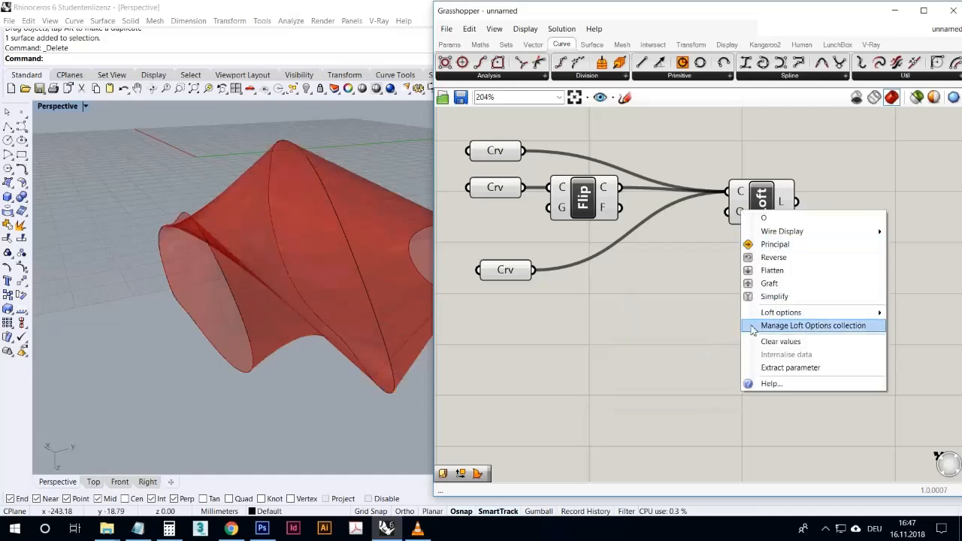
pyautogui.moveTo(750, 314)
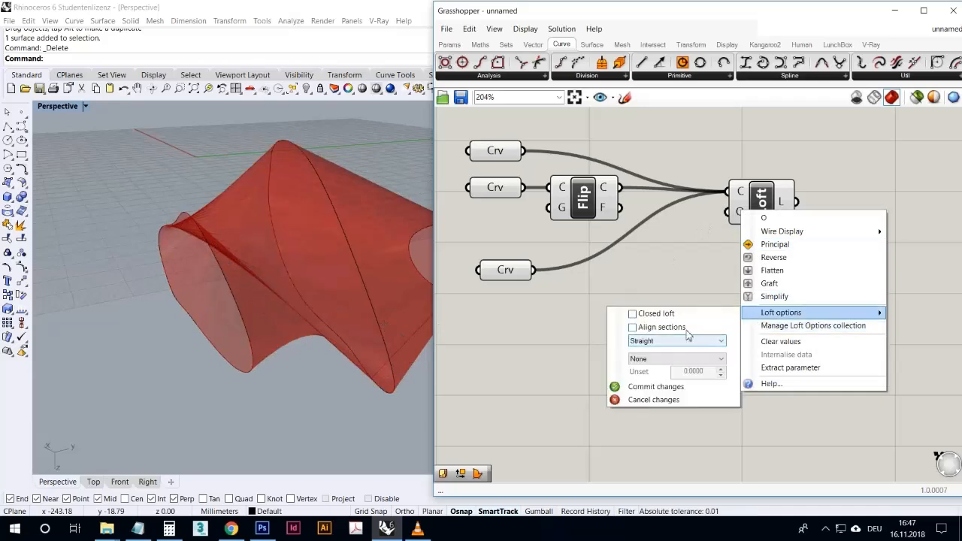
pyautogui.click(662, 343)
pyautogui.click(656, 349)
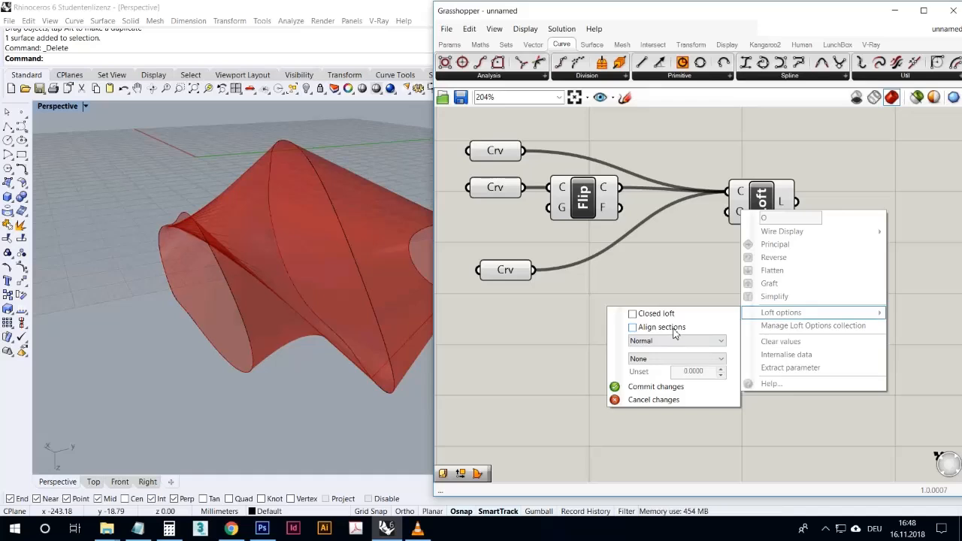
pyautogui.click(663, 387)
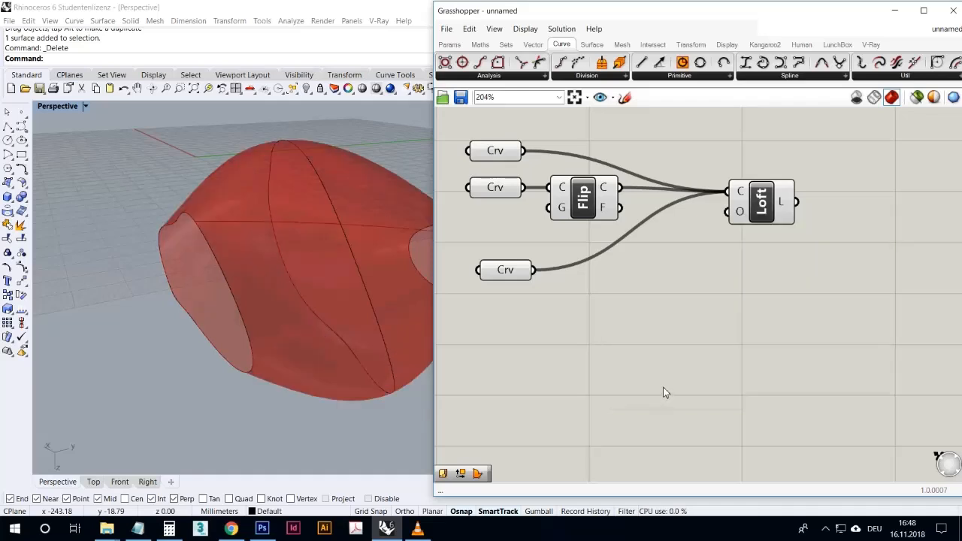
# - Examine the section-aligned loft from several angles, checking its open ends and how its seam runs across the three curves
pyautogui.moveTo(292, 274); pyautogui.dragTo(353, 290, button='right')
pyautogui.moveTo(760, 214); pyautogui.dragTo(740, 210)
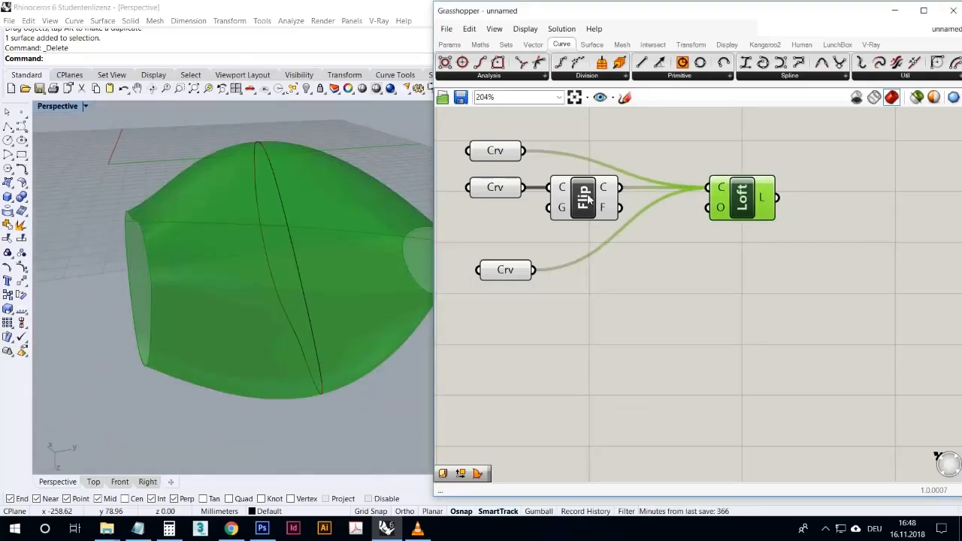
pyautogui.moveTo(276, 237); pyautogui.dragTo(247, 242, button='right')
pyautogui.scroll(-6, 233, 234)
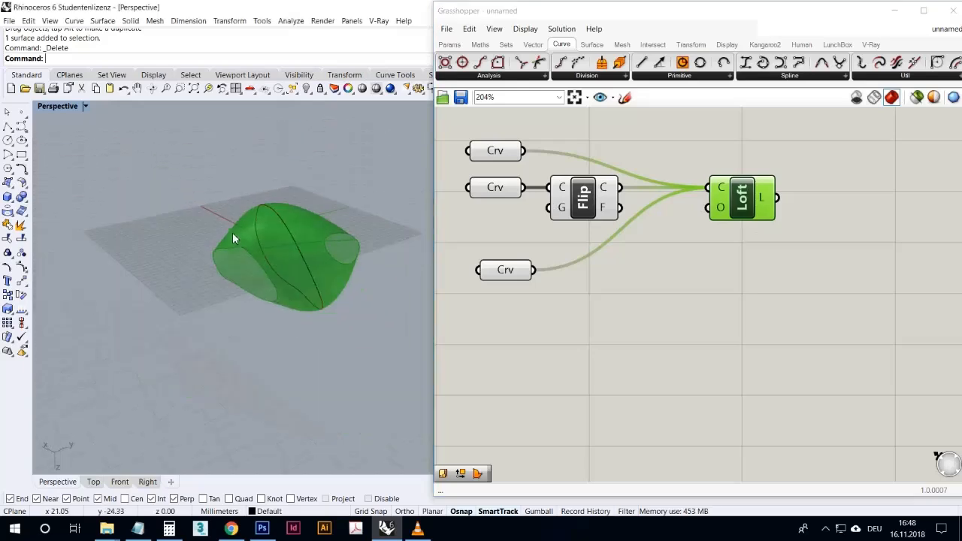
pyautogui.scroll(4, 233, 237)
pyautogui.click(653, 308)
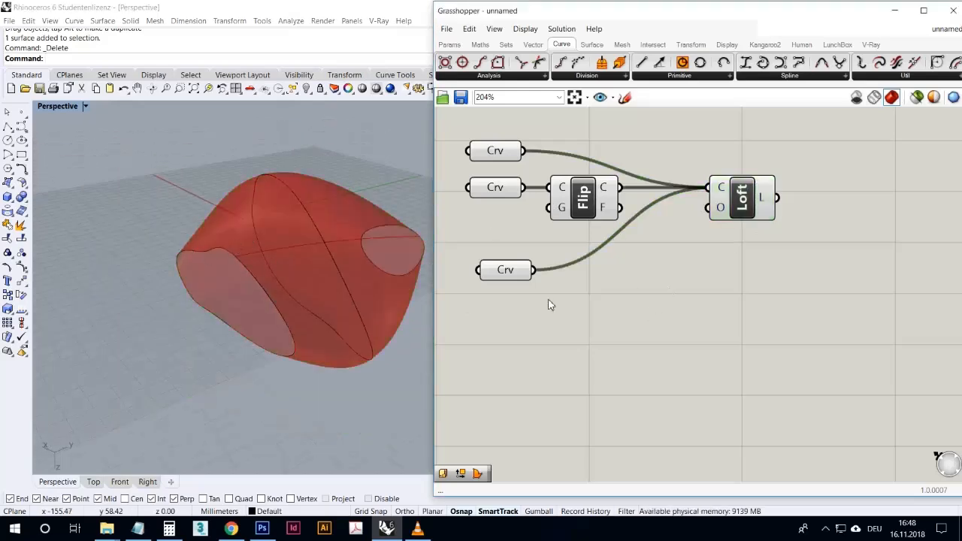
pyautogui.rightClick(724, 216)
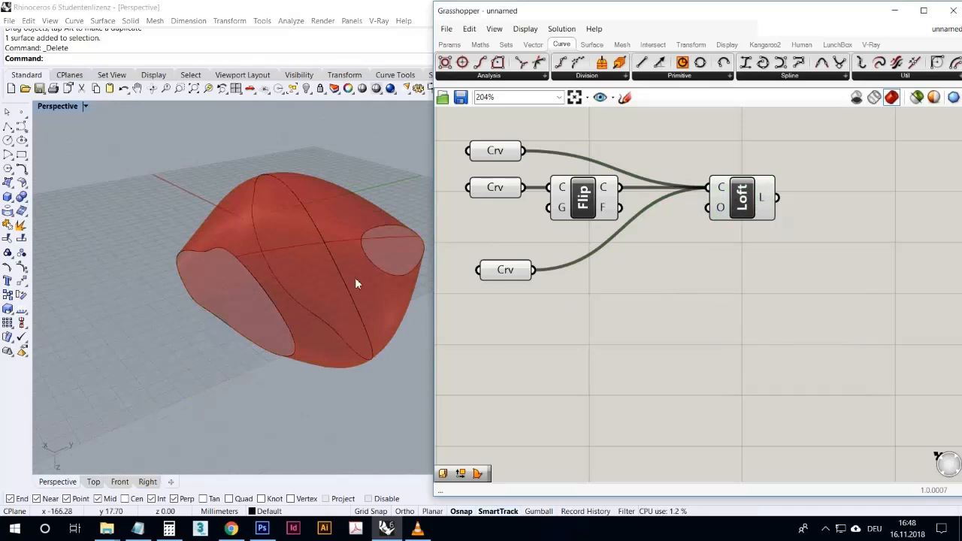
pyautogui.click(262, 293)
pyautogui.moveTo(308, 248); pyautogui.dragTo(374, 286, button='right')
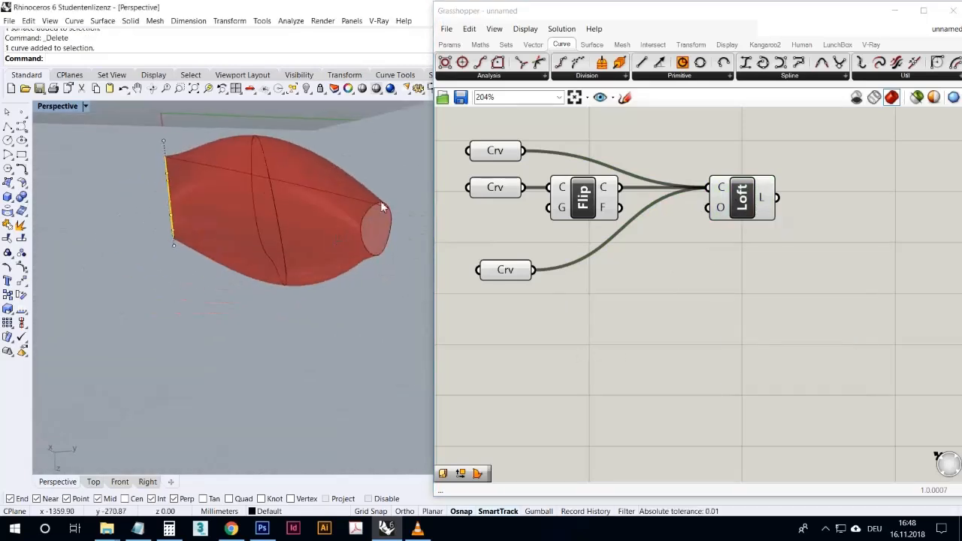
pyautogui.moveTo(204, 183); pyautogui.dragTo(370, 363, button='right')
pyautogui.moveTo(423, 345); pyautogui.dragTo(300, 313, button='right')
pyautogui.scroll(10, 324, 338)
pyautogui.scroll(-10, 308, 282)
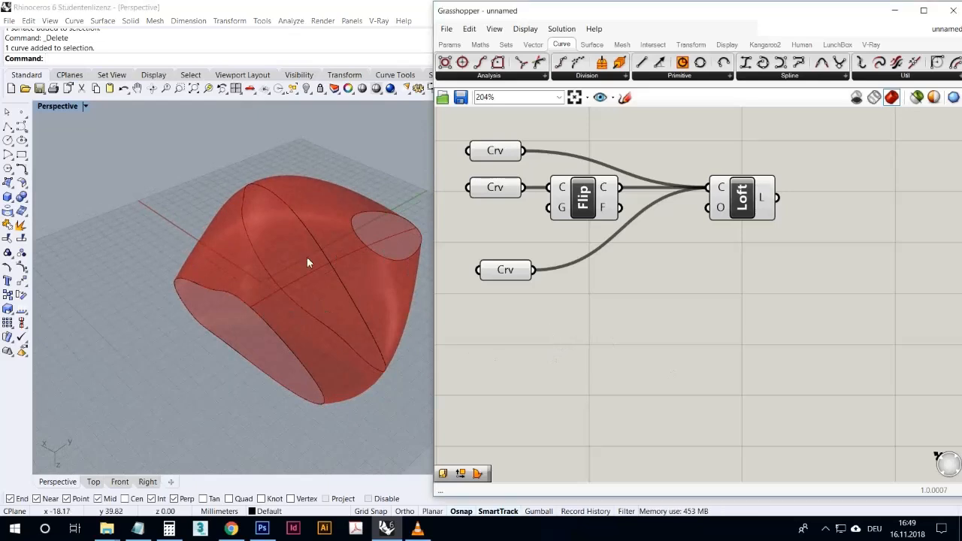
# - Delete all components from the Grasshopper canvas and the three closed curves from the Rhino model
pyautogui.scroll(-2, 711, 305)
pyautogui.moveTo(832, 329); pyautogui.dragTo(521, 191)
pyautogui.press('Delete')
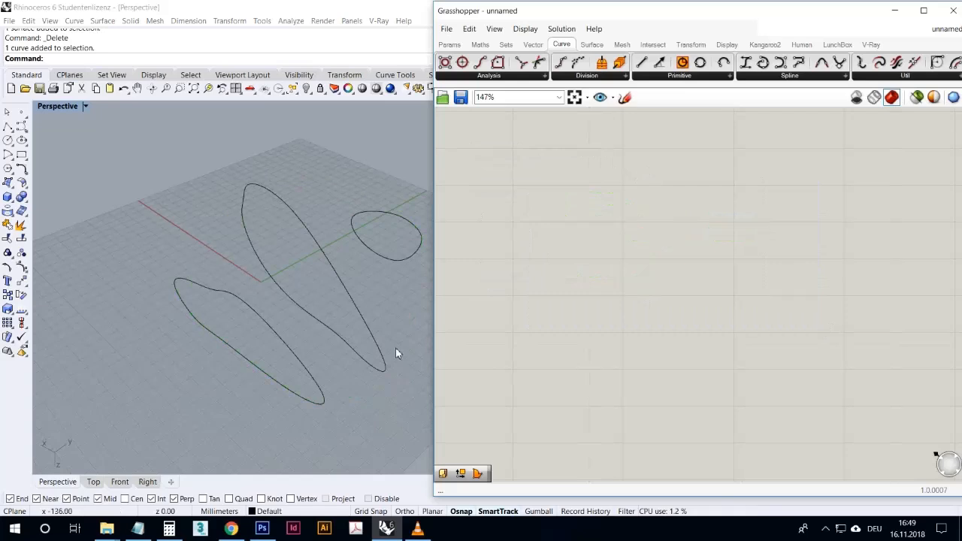
pyautogui.moveTo(369, 473); pyautogui.dragTo(202, 245)
pyautogui.press('Delete')
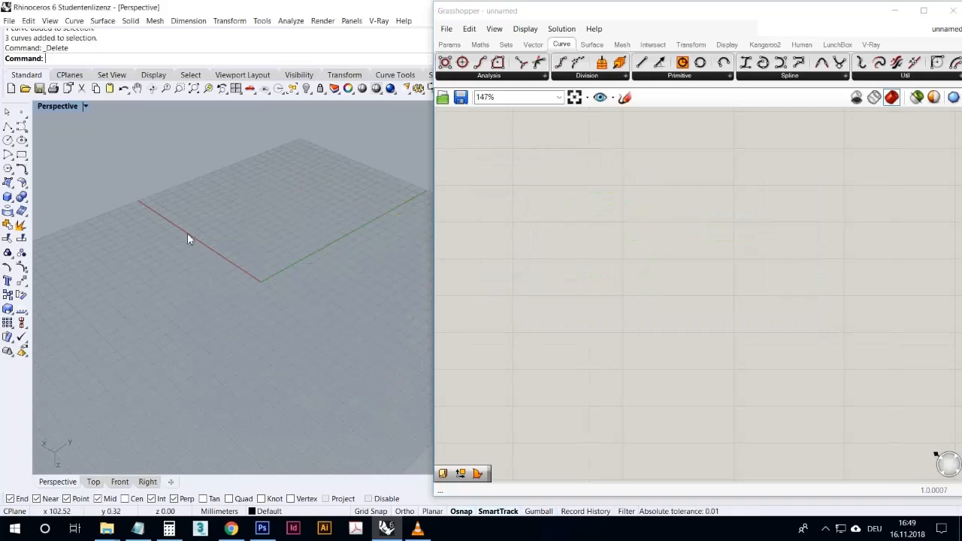
pyautogui.click(14, 188)
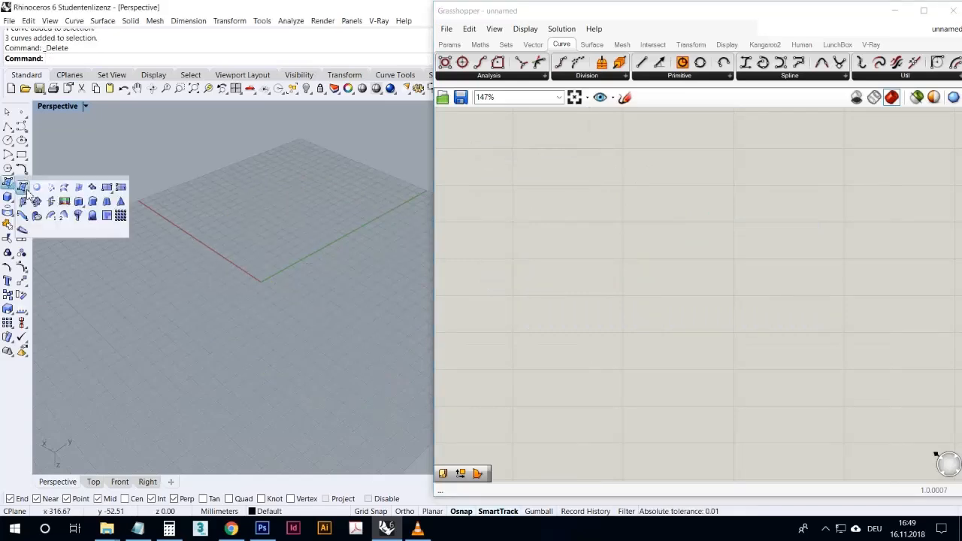
pyautogui.click(78, 187)
pyautogui.scroll(3, 103, 206)
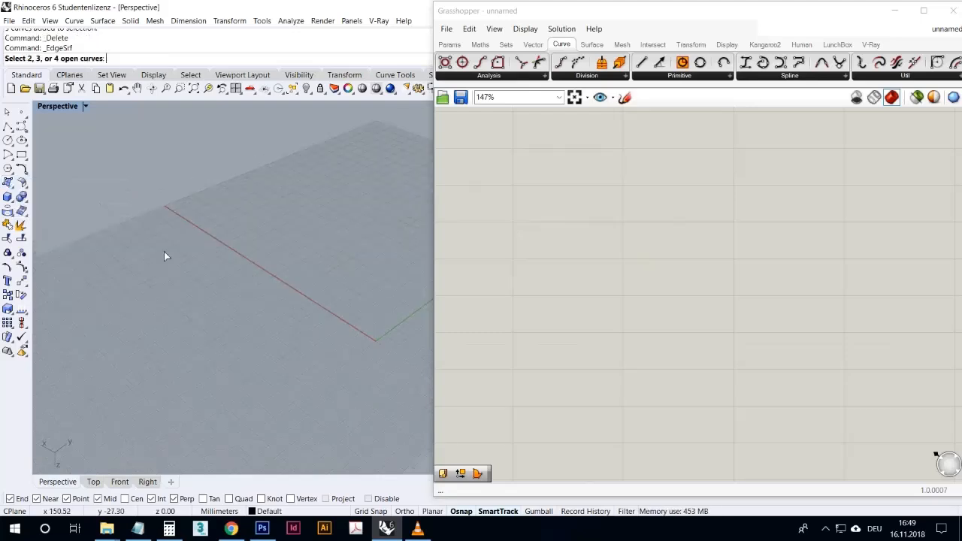
pyautogui.scroll(-4, 151, 258)
# - Switch to the four-viewport layout and draw an open four-point control point curve descending along X in the Front view
pyautogui.click(21, 128)
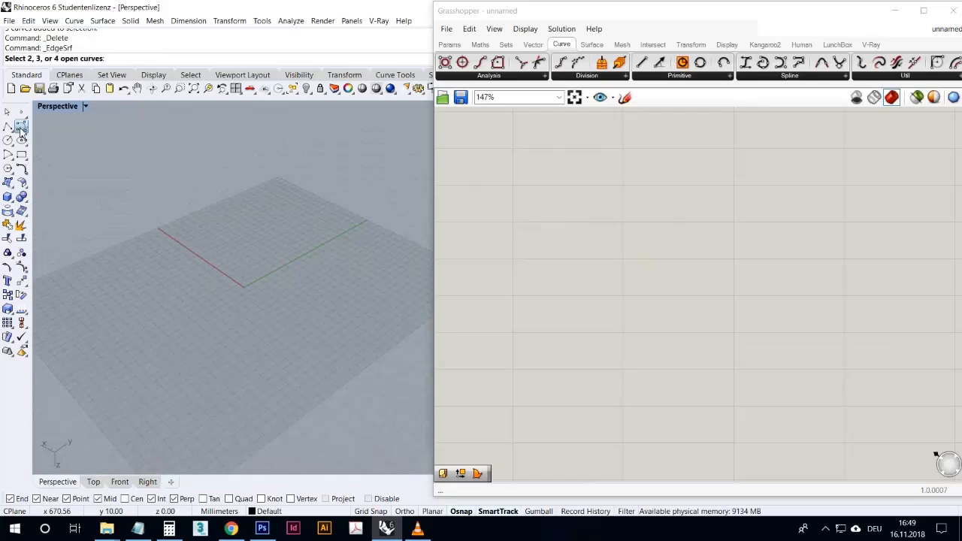
pyautogui.doubleClick(58, 107)
pyautogui.click(137, 378)
pyautogui.click(169, 369)
pyautogui.click(192, 397)
pyautogui.click(239, 421)
pyautogui.press('Return')
# - Draw a second open control point curve in the Front view, sloping the opposite way and crossing the first one
pyautogui.press('Return')
pyautogui.click(225, 365)
pyautogui.click(225, 365)
pyautogui.click(169, 411)
pyautogui.click(144, 420)
pyautogui.press('Return')
# - Move the second curve about 158 mm along Y in the Top view, away from the first curve
pyautogui.click(201, 386)
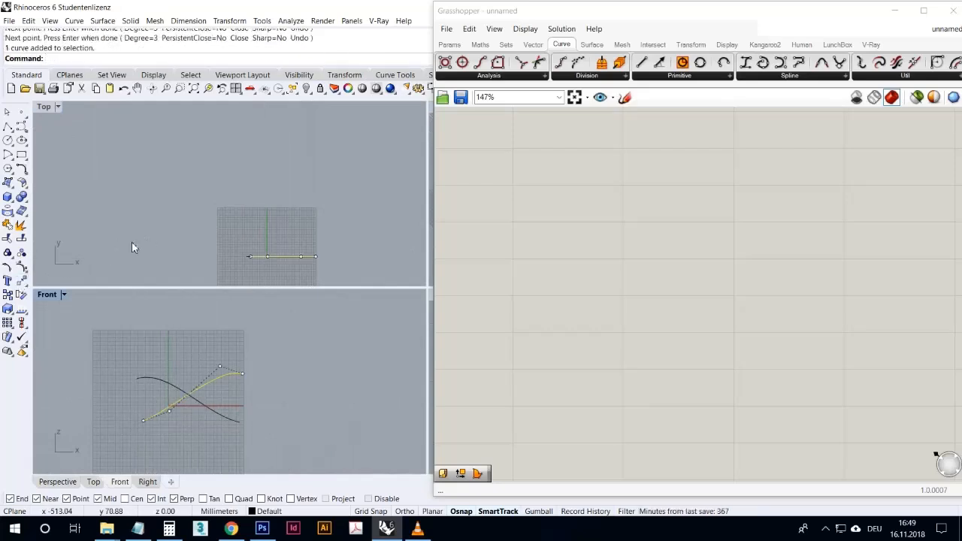
pyautogui.click(22, 281)
pyautogui.click(148, 259)
pyautogui.click(150, 205)
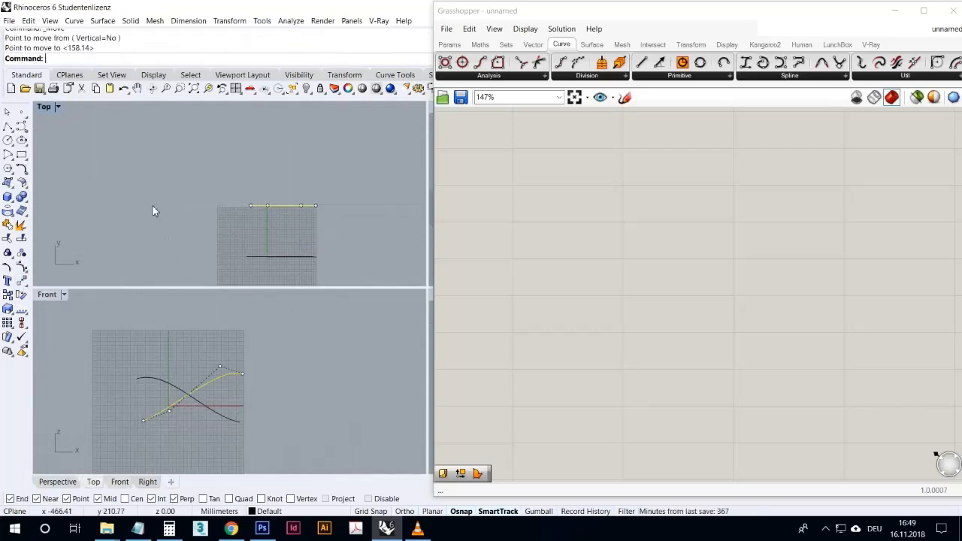
# - Shift the Grasshopper window aside to reveal more of Rhino, maximise the Perspective viewport and deselect the moved curve
pyautogui.moveTo(341, 134); pyautogui.dragTo(243, 137, button='right')
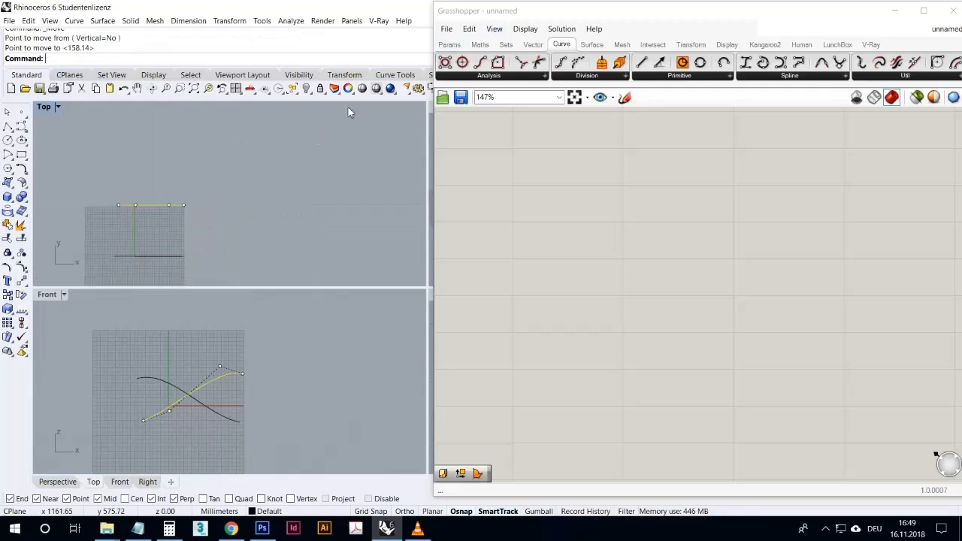
pyautogui.moveTo(486, 12); pyautogui.dragTo(533, 17)
pyautogui.doubleClick(455, 107)
pyautogui.moveTo(387, 203)
pyautogui.mouseDown(button='right')
pyautogui.moveTo(381, 214)
pyautogui.moveTo(391, 219)
pyautogui.mouseUp(button='right')
pyautogui.click(325, 258)
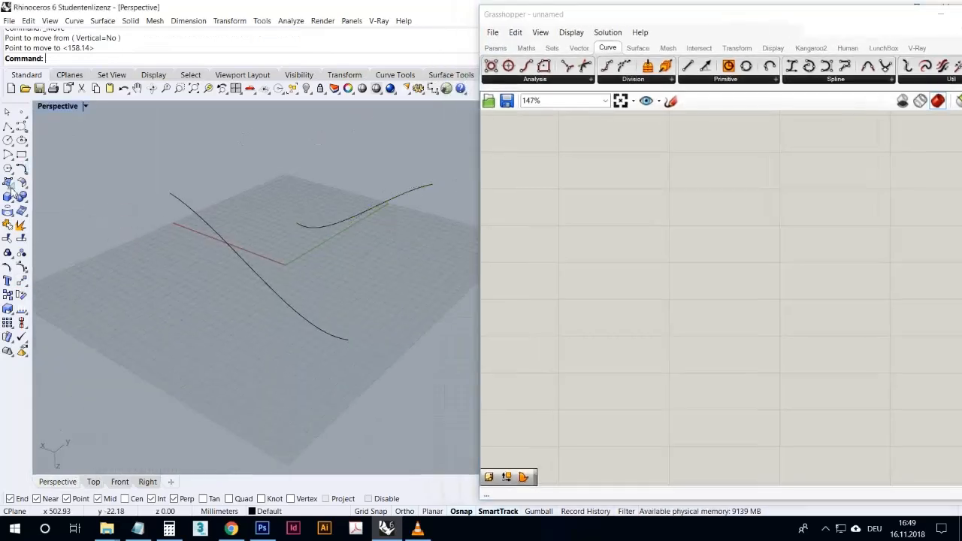
# - Create a surface from the two open curves with the Surface from 2, 3 or 4 edge curves command
pyautogui.click(13, 188)
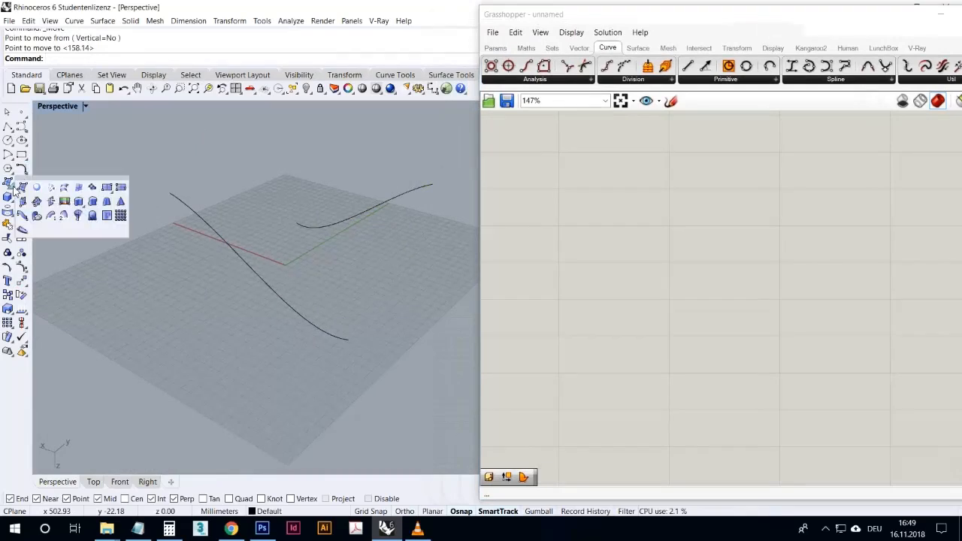
pyautogui.click(79, 188)
pyautogui.click(222, 241)
pyautogui.click(318, 225)
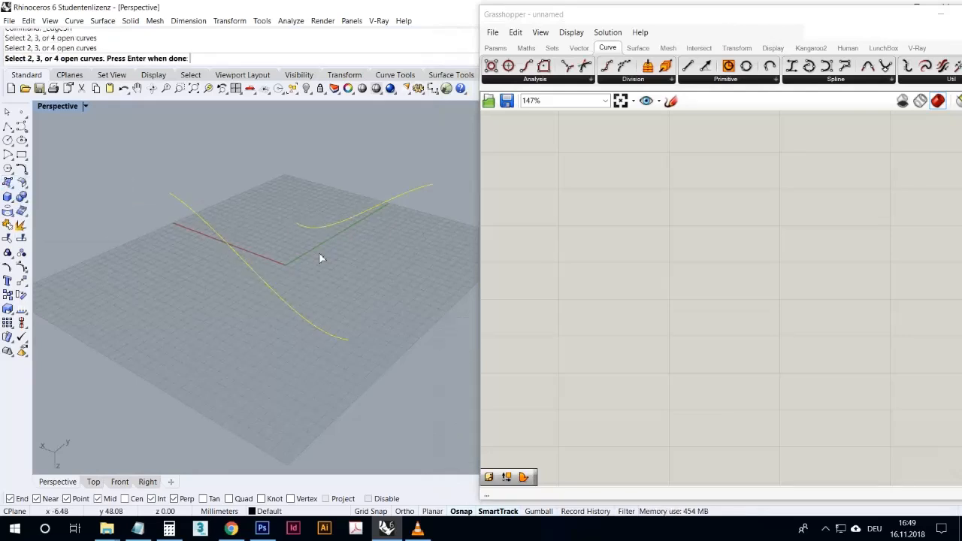
pyautogui.press('Return')
pyautogui.moveTo(303, 262); pyautogui.dragTo(333, 304, button='right')
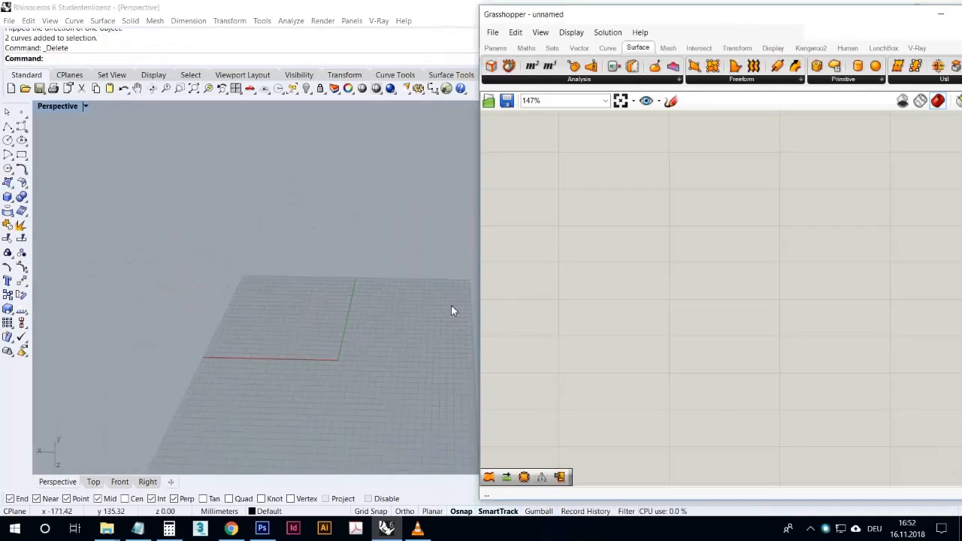
pyautogui.moveTo(454, 312); pyautogui.dragTo(202, 232, button='right')
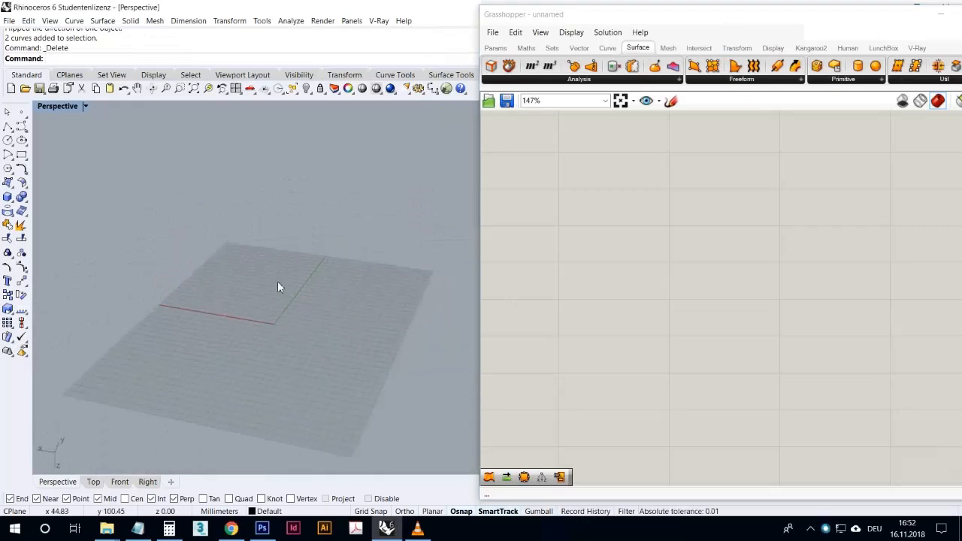
pyautogui.scroll(-5, 278, 286)
pyautogui.scroll(8, 287, 319)
pyautogui.scroll(-6, 274, 280)
pyautogui.scroll(7, 286, 197)
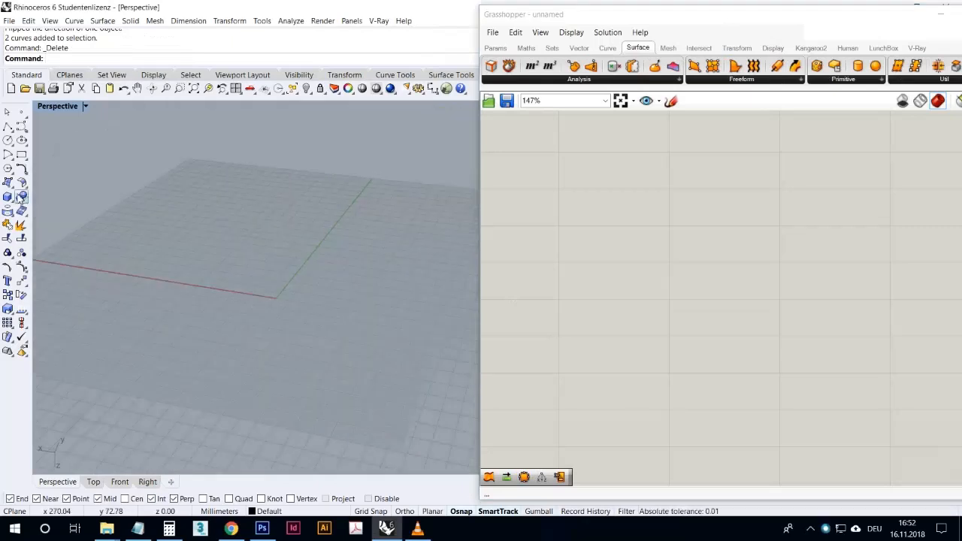
pyautogui.click(11, 185)
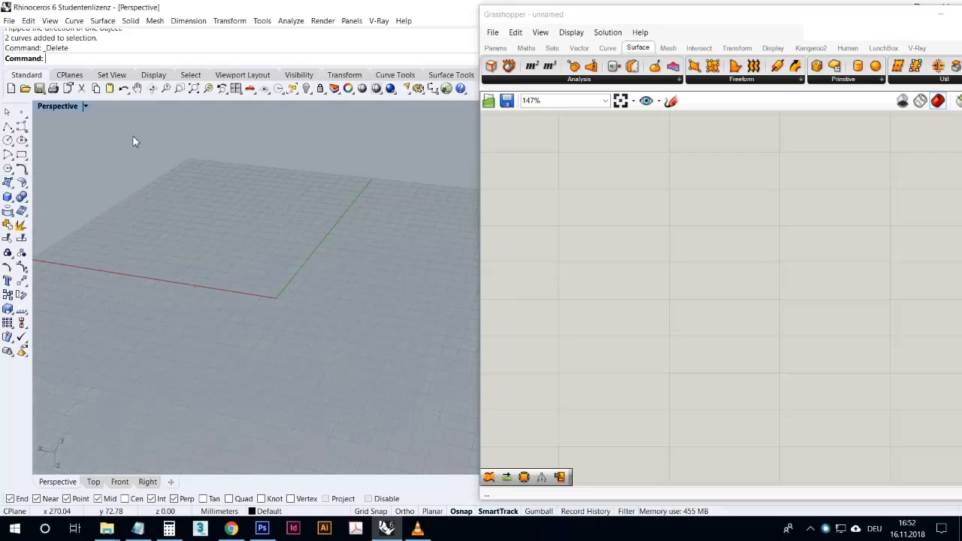
# - Return to four viewports and draw an open, S-shaped control point curve through five points in the Front view
pyautogui.doubleClick(67, 108)
pyautogui.click(21, 127)
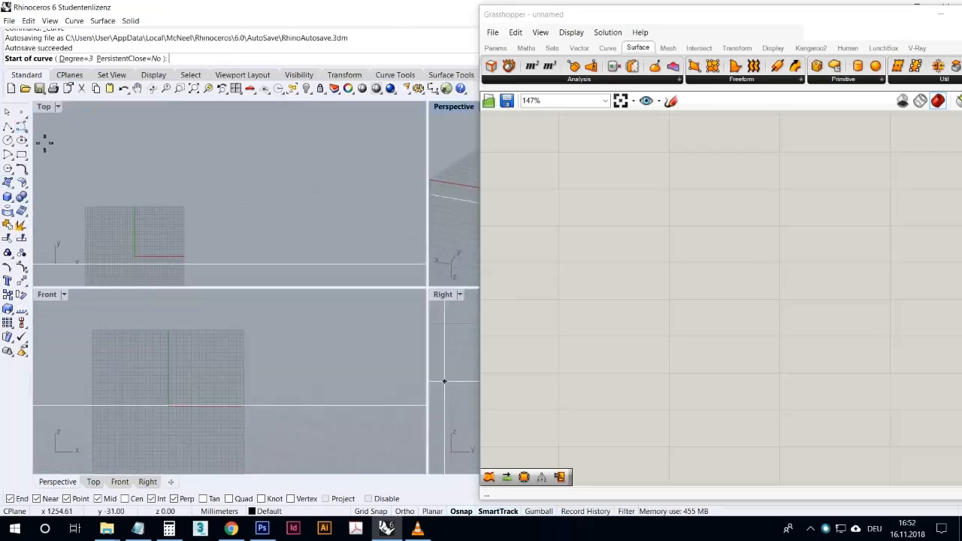
pyautogui.click(137, 388)
pyautogui.click(167, 354)
pyautogui.click(188, 376)
pyautogui.click(216, 410)
pyautogui.click(247, 396)
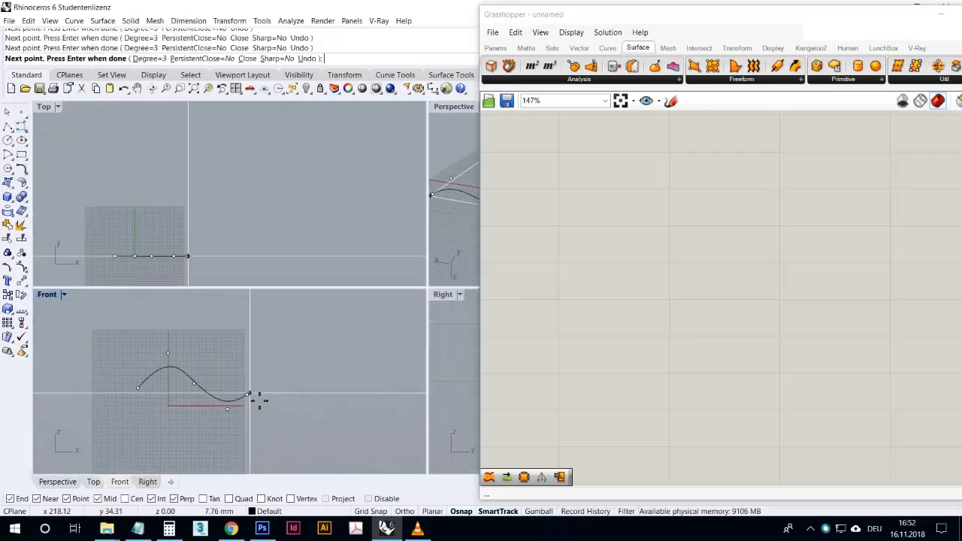
pyautogui.rightClick(249, 396)
# - Draw a second open control point curve in the Front view that dips first, rises and crosses the first curve
pyautogui.rightClick(210, 388)
pyautogui.click(171, 407)
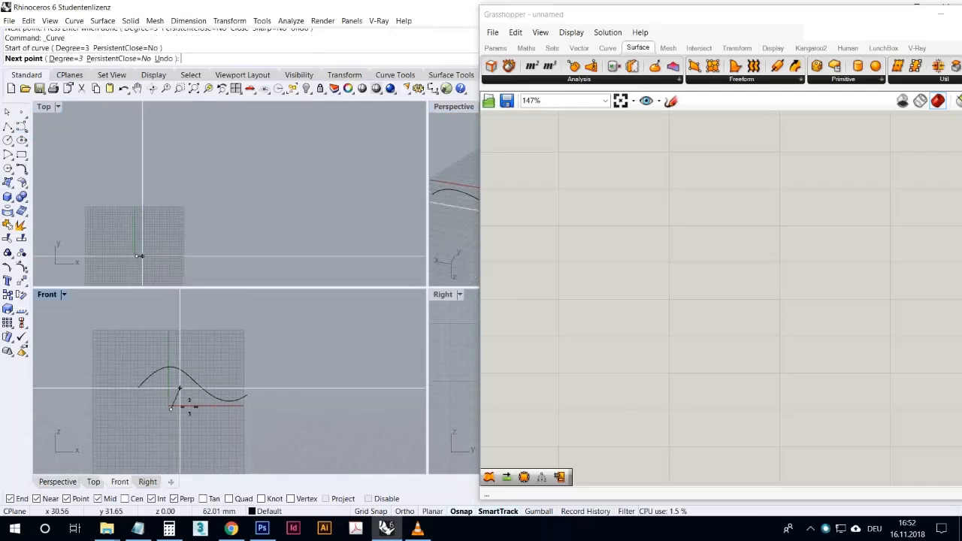
pyautogui.click(161, 388)
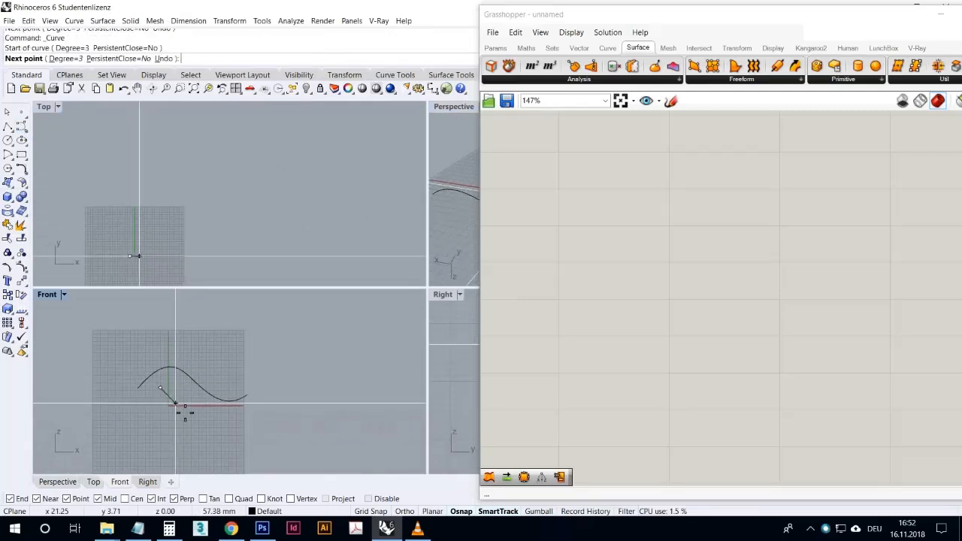
pyautogui.click(192, 400)
pyautogui.click(222, 367)
pyautogui.click(260, 362)
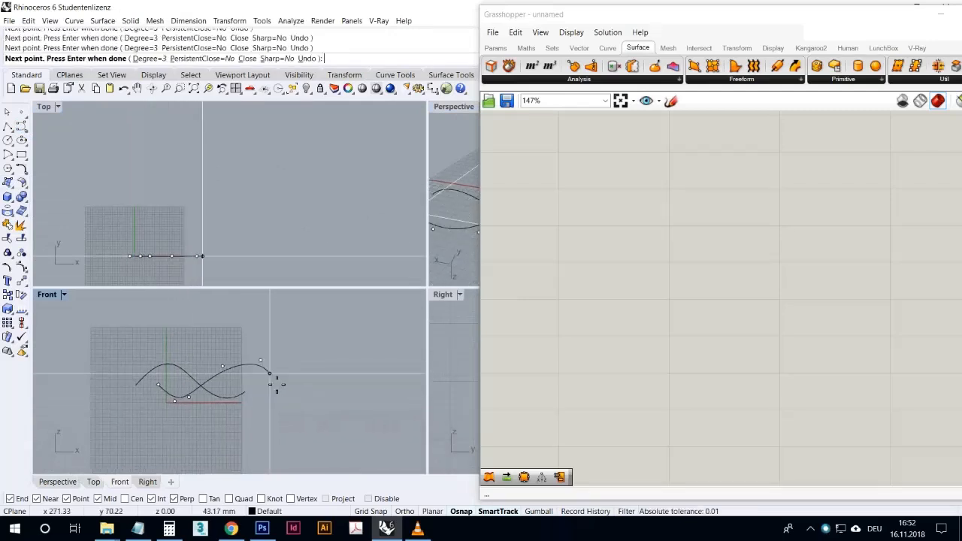
pyautogui.rightClick(272, 382)
# - Move the second curve along positive Y in the Top view, away from the first, and inspect both in the maximised Perspective viewport
pyautogui.click(252, 366)
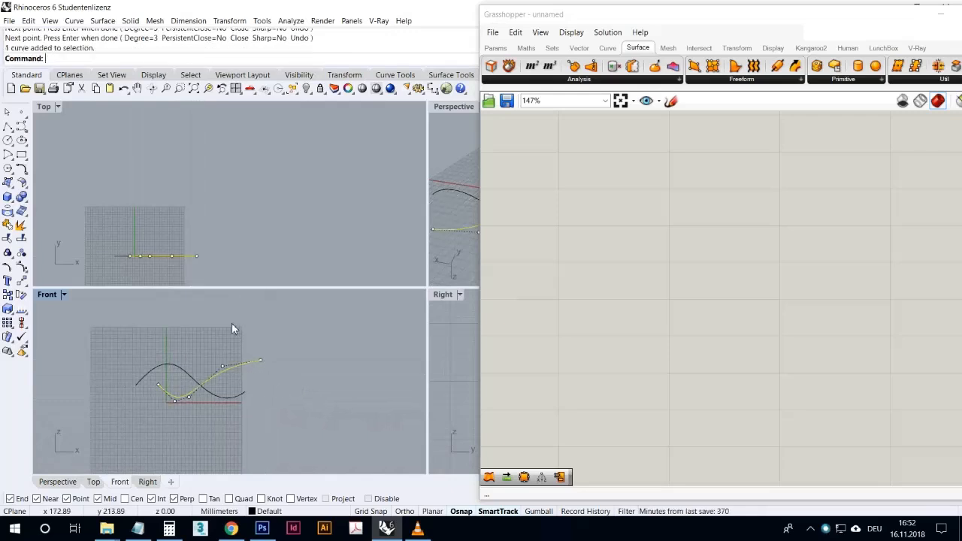
pyautogui.click(21, 282)
pyautogui.click(100, 229)
pyautogui.click(100, 173)
pyautogui.click(420, 133)
pyautogui.doubleClick(454, 106)
pyautogui.moveTo(198, 270); pyautogui.dragTo(112, 283, button='right')
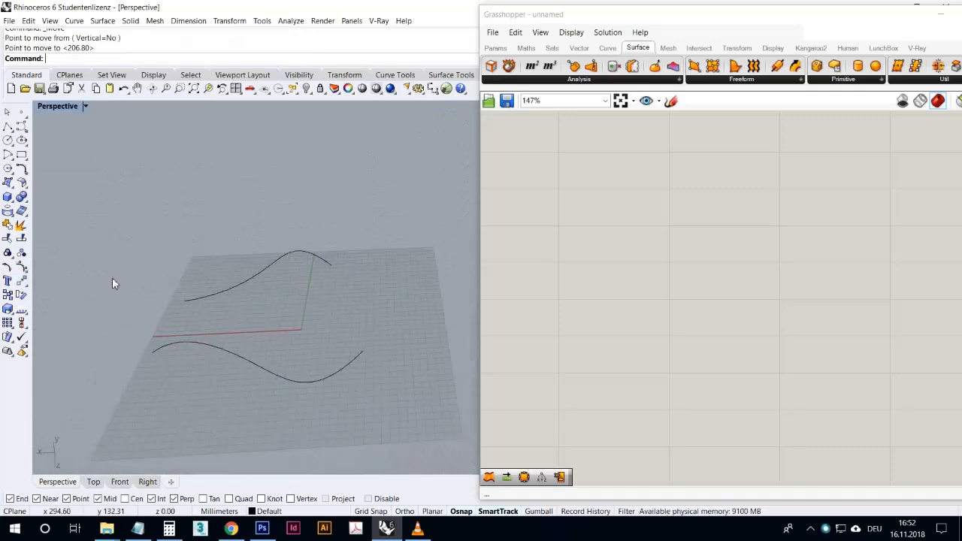
# - Create a trial surface from the two open curves with Surface from 2, 3 or 4 edge curves, inspect it and delete it
pyautogui.click(9, 184)
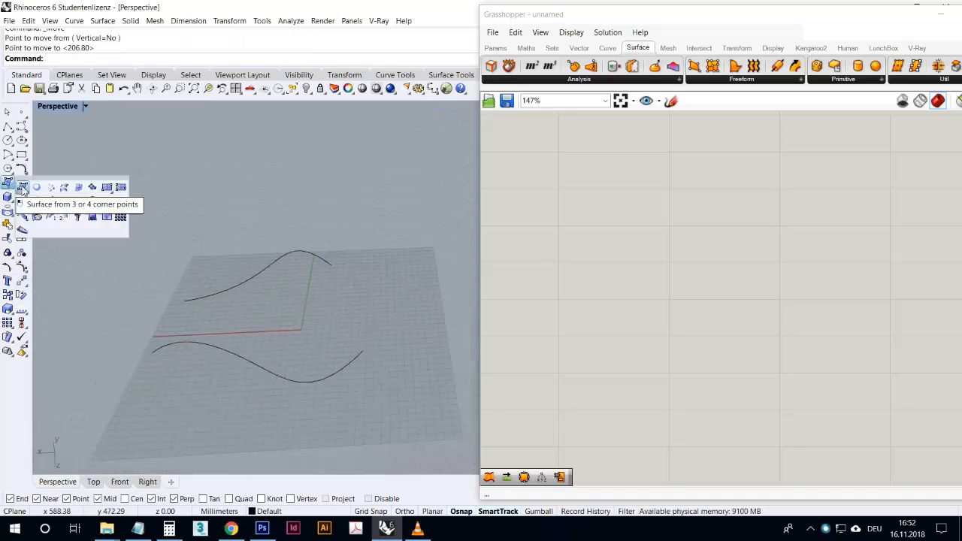
pyautogui.click(83, 192)
pyautogui.click(251, 275)
pyautogui.click(227, 351)
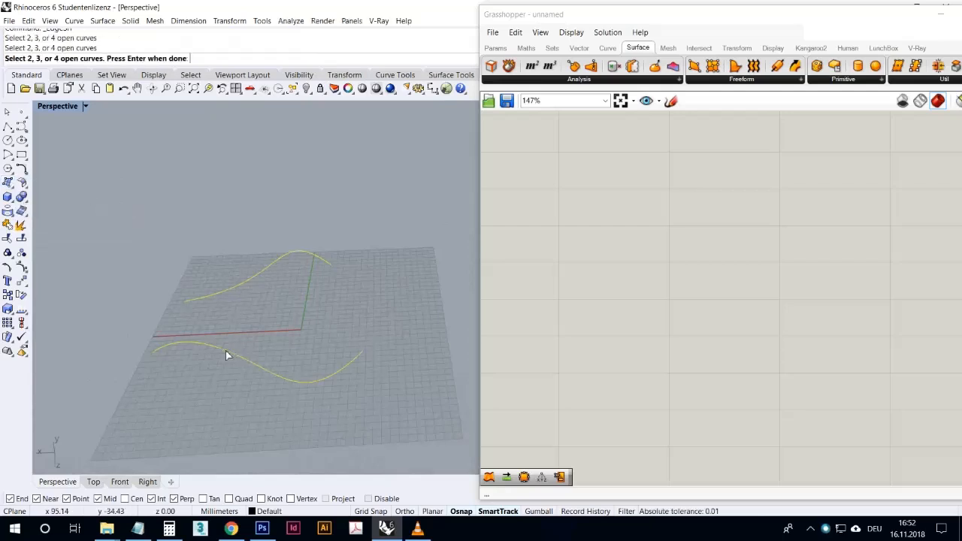
pyautogui.rightClick(254, 333)
pyautogui.moveTo(428, 286); pyautogui.dragTo(426, 345, button='right')
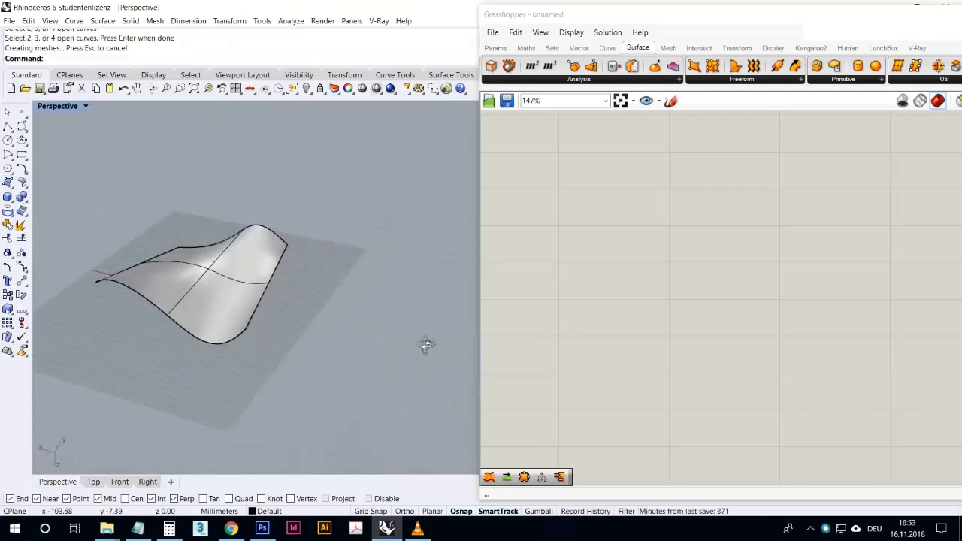
pyautogui.click(263, 297)
pyautogui.press('Delete')
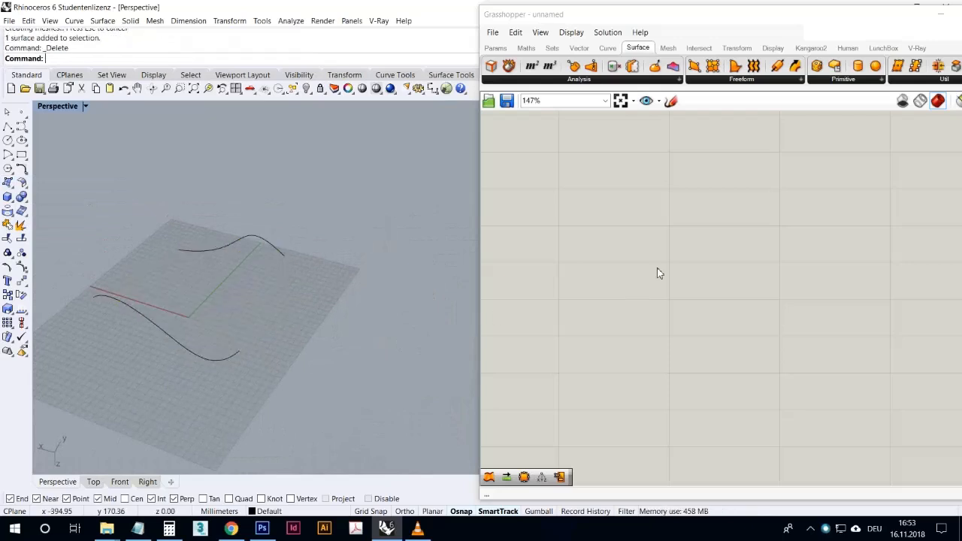
# - Place an Edge Surface component from the Freeform surface tools on the Grasshopper canvas
pyautogui.click(740, 79)
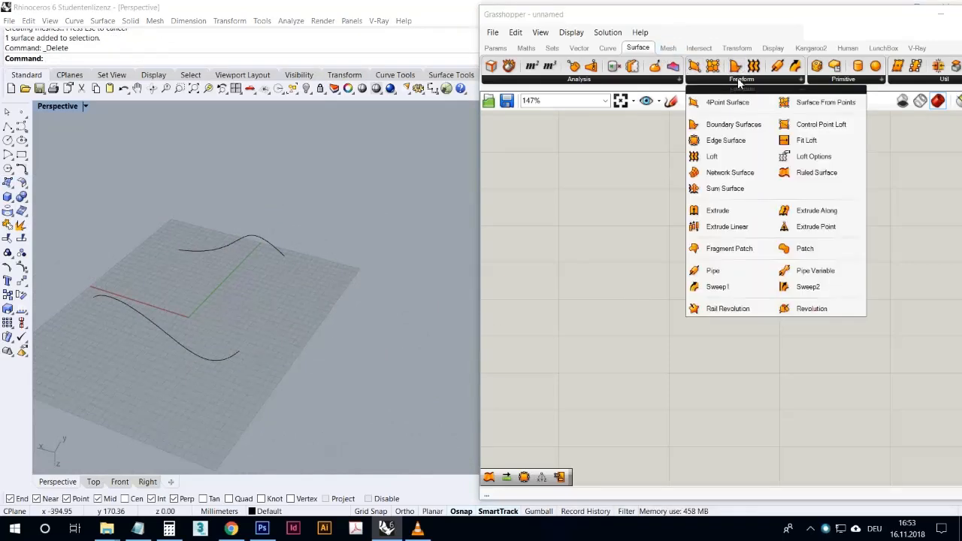
pyautogui.click(713, 157)
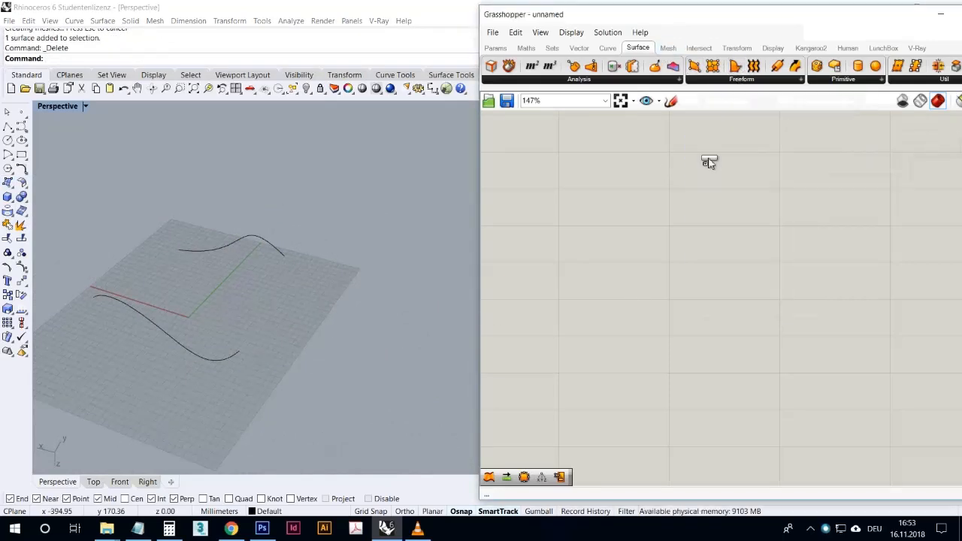
pyautogui.click(620, 235)
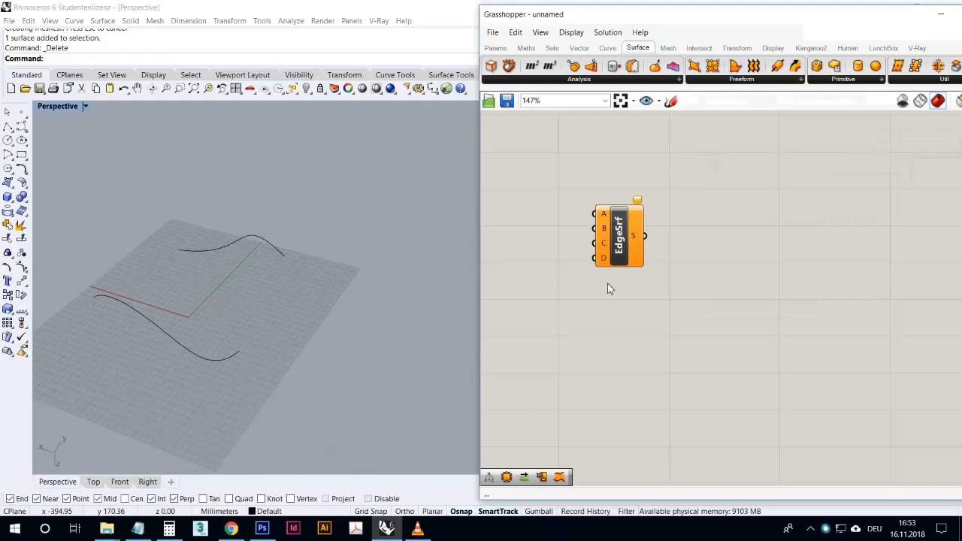
# - Place a Curve parameter beside the Edge Surface component and duplicate it to get a second one
pyautogui.click(496, 47)
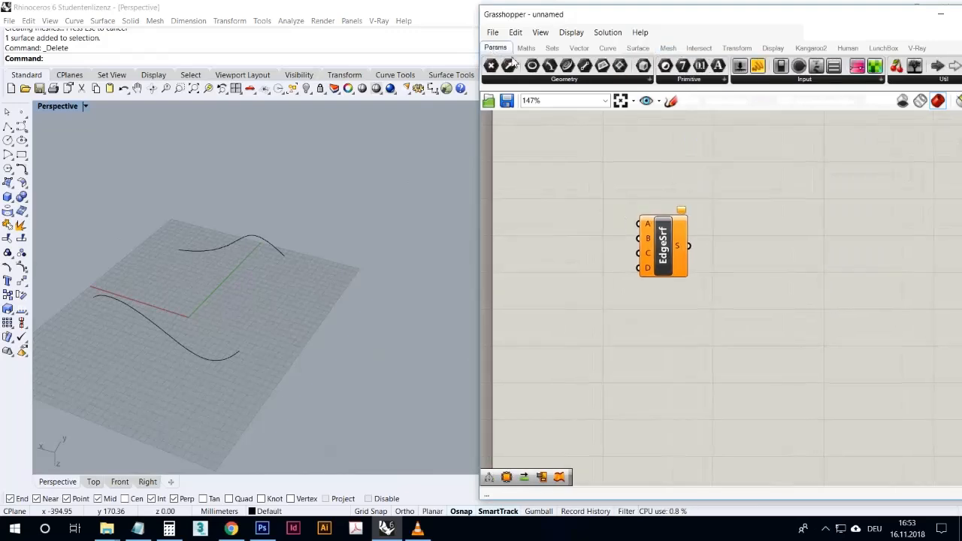
pyautogui.click(557, 233)
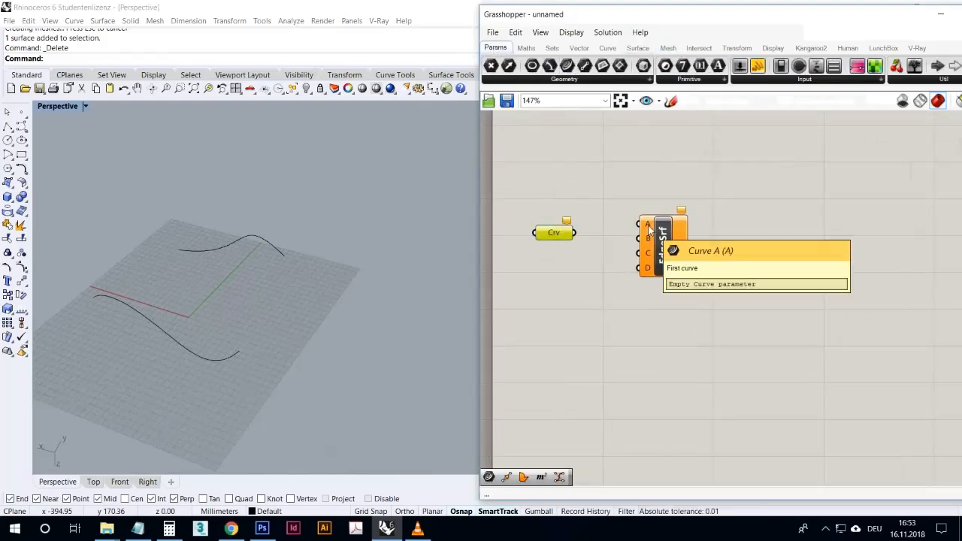
pyautogui.moveTo(562, 238)
pyautogui.mouseDown()
pyautogui.moveTo(571, 228)
pyautogui.moveTo(563, 239)
pyautogui.mouseUp()
pyautogui.hotkey('ctrl', 'c')
pyautogui.hotkey('ctrl', 'v')
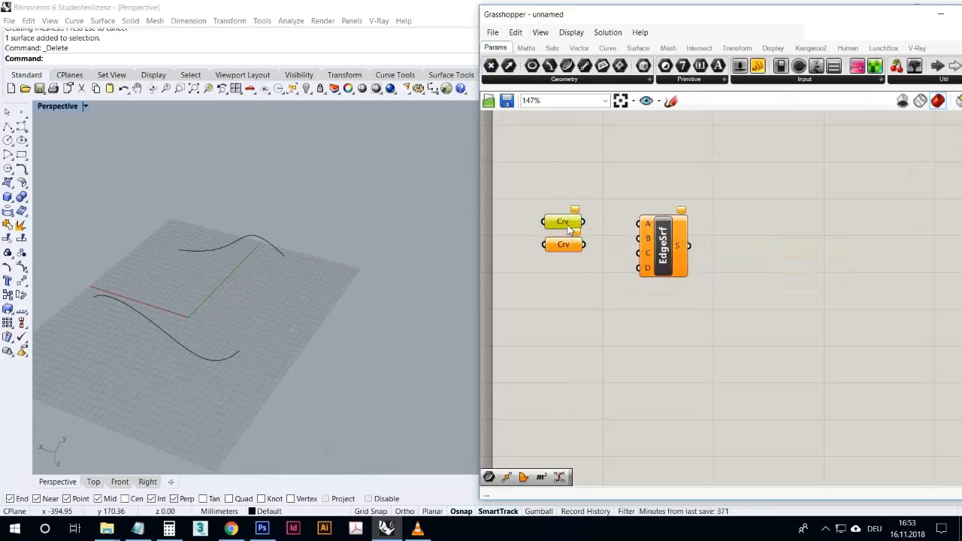
# - Reference the rear and front Rhino curves in separate Curve parameters and wire them to Edge Surface inputs A and B
pyautogui.rightClick(569, 231)
pyautogui.click(624, 388)
pyautogui.click(275, 256)
pyautogui.click(538, 281)
pyautogui.rightClick(557, 249)
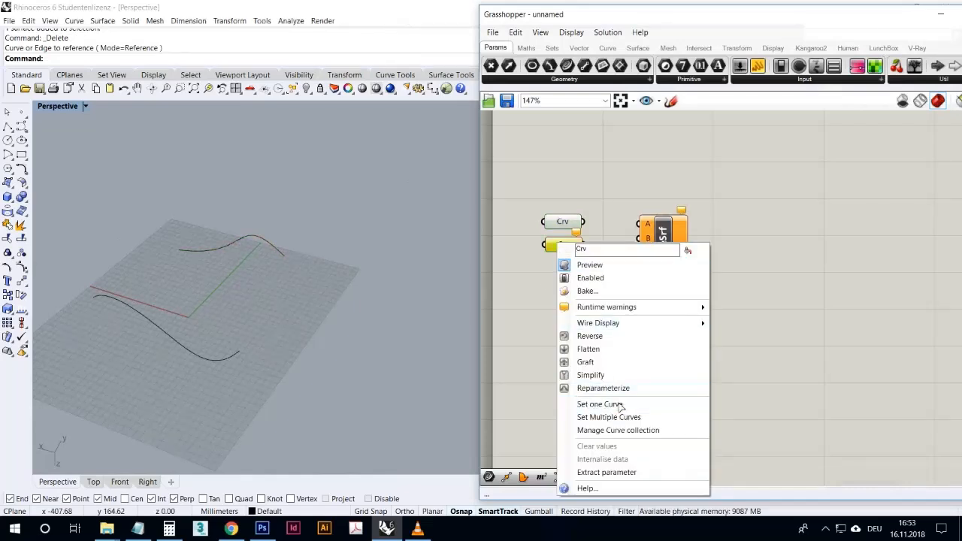
pyautogui.click(609, 403)
pyautogui.click(175, 329)
pyautogui.moveTo(585, 222); pyautogui.dragTo(640, 239)
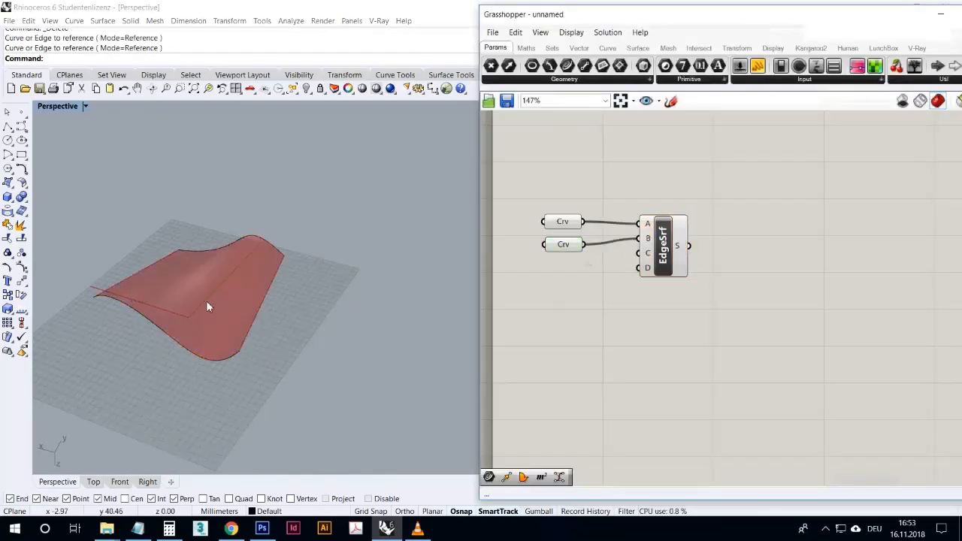
# - Draw a third control point curve bowing below the surface, linking the two curves' ends at the negative X side
pyautogui.click(20, 126)
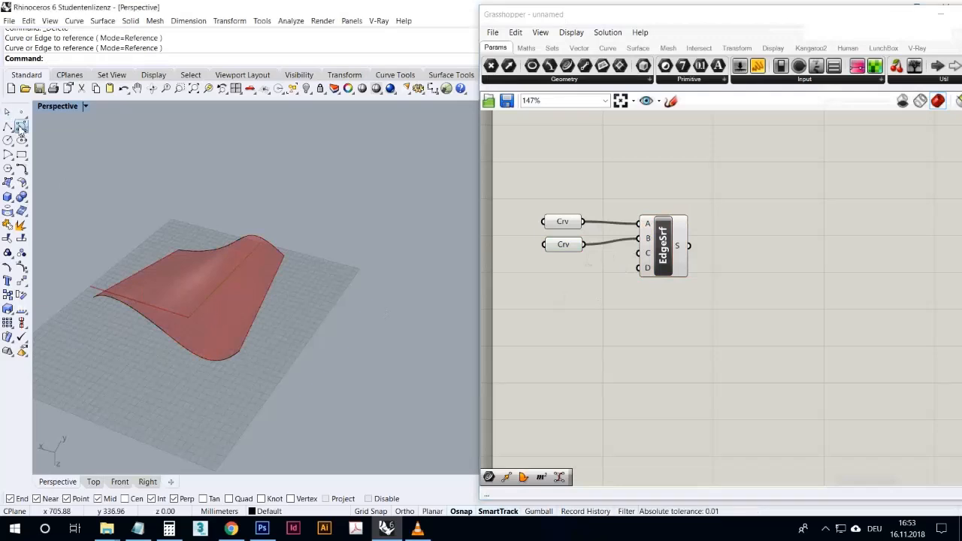
pyautogui.click(252, 363)
pyautogui.doubleClick(70, 111)
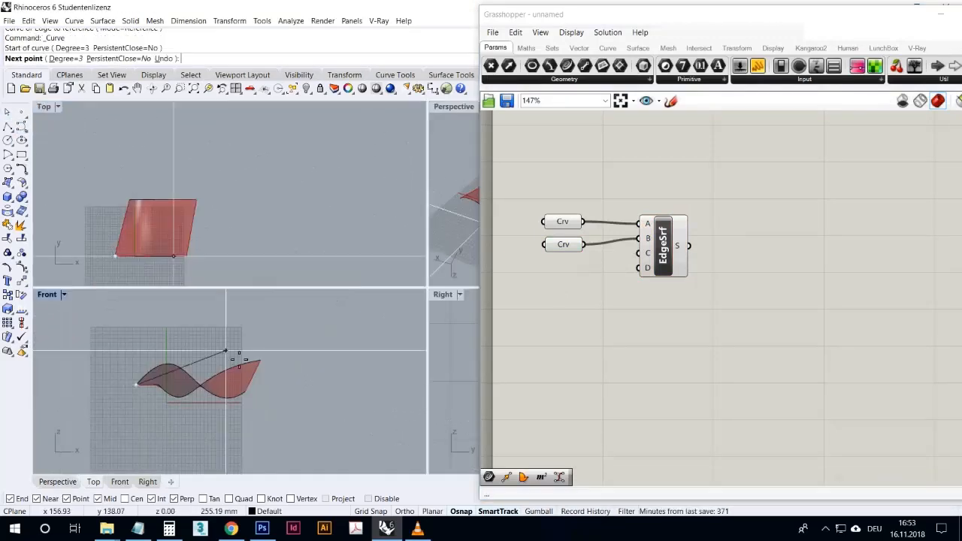
pyautogui.doubleClick(442, 297)
pyautogui.scroll(-14, 293, 364)
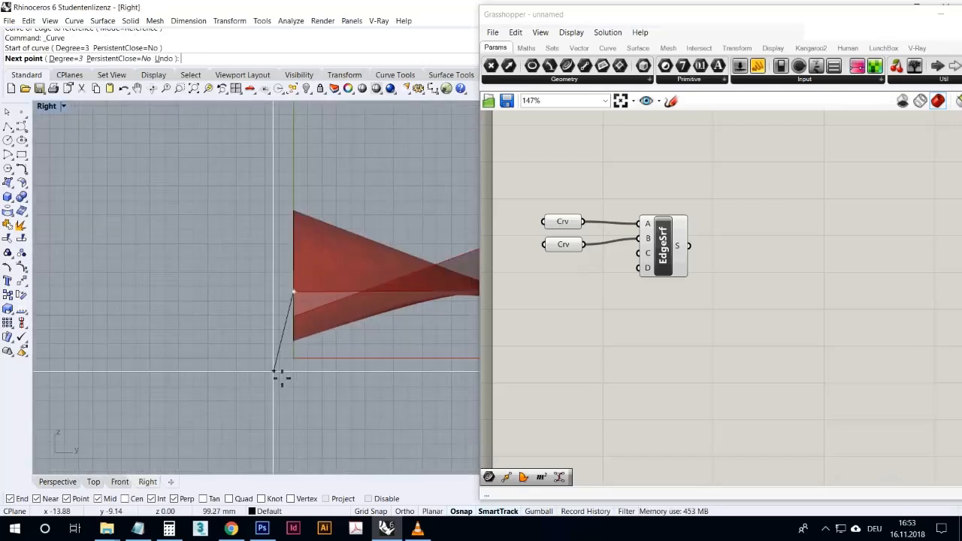
pyautogui.scroll(5, 316, 380)
pyautogui.scroll(-5, 343, 381)
pyautogui.click(337, 377)
pyautogui.click(366, 357)
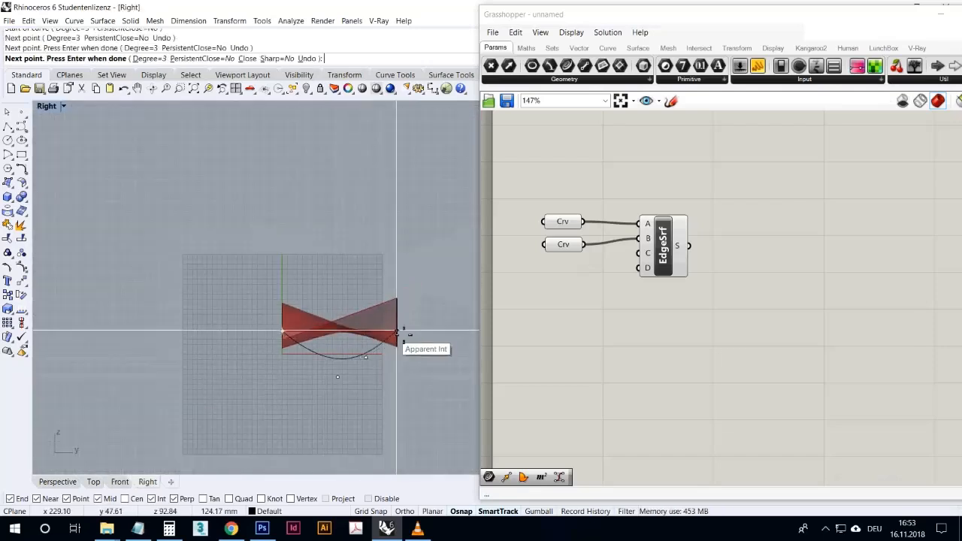
pyautogui.doubleClick(51, 110)
pyautogui.click(131, 200)
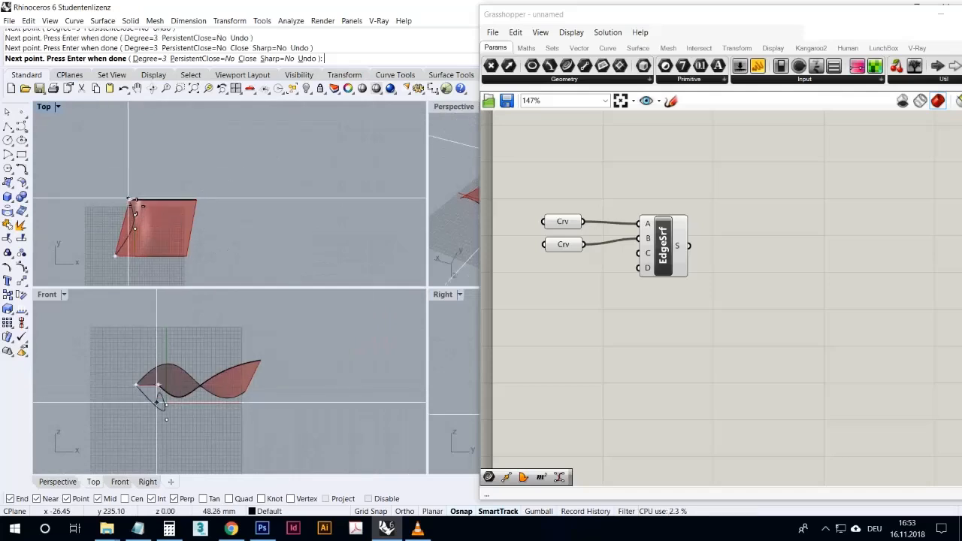
pyautogui.press('Return')
# - Select the three curves in the maximised Perspective viewport and shift them toward negative X
pyautogui.doubleClick(436, 108)
pyautogui.moveTo(429, 118); pyautogui.dragTo(231, 249, button='right')
pyautogui.scroll(-9, 238, 335)
pyautogui.moveTo(357, 376); pyautogui.dragTo(303, 290)
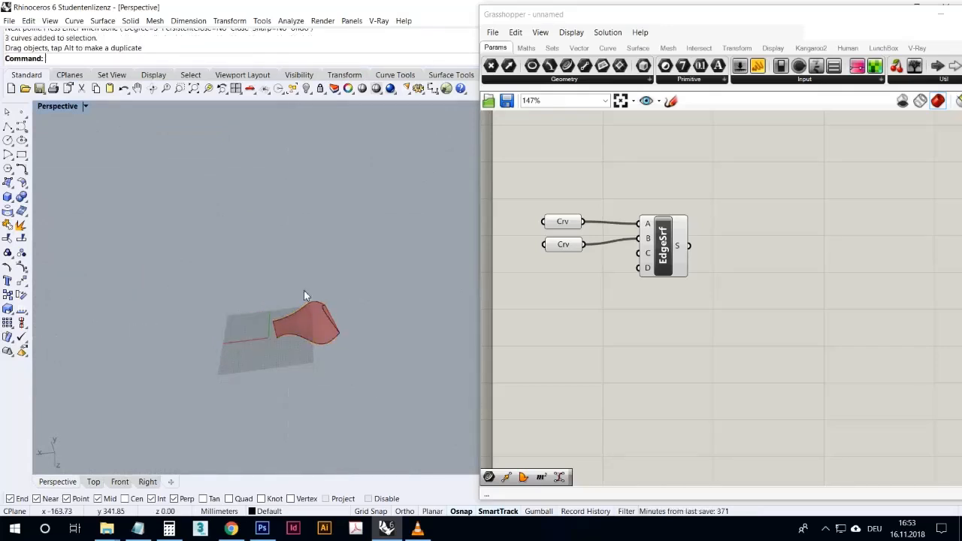
# - Draw a wavy fourth control point curve from the rear curve's open end to the front curve's end, shaping it in the Right view
pyautogui.doubleClick(58, 107)
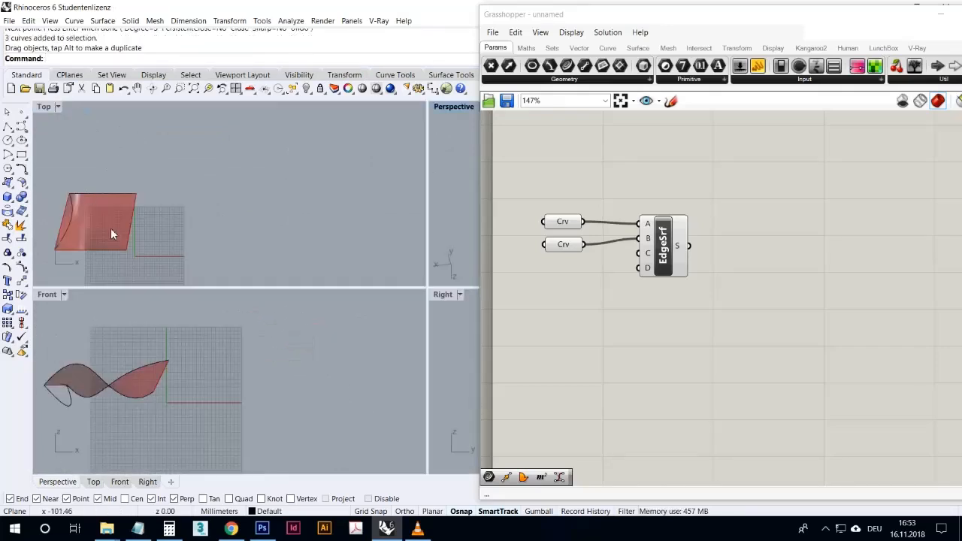
pyautogui.click(21, 126)
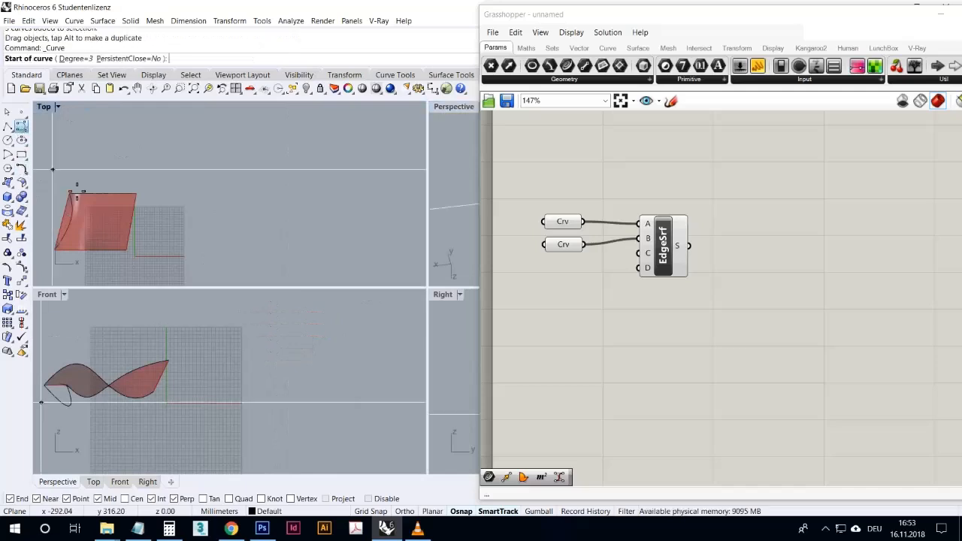
pyautogui.click(137, 194)
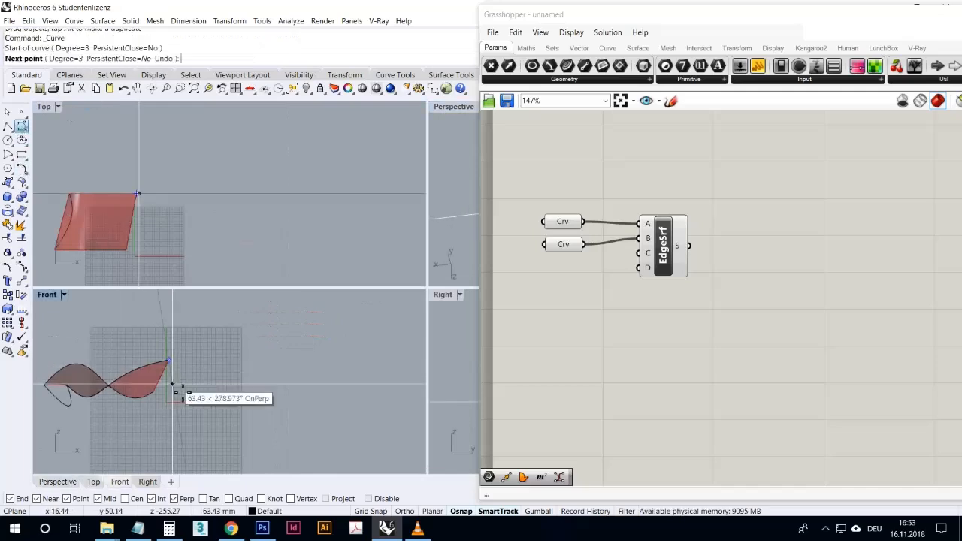
pyautogui.doubleClick(448, 294)
pyautogui.scroll(5, 331, 385)
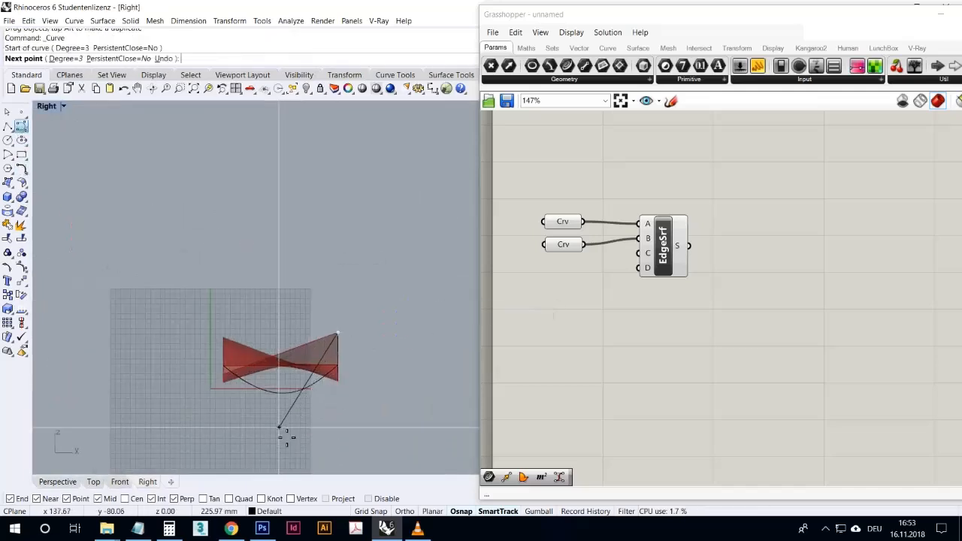
pyautogui.scroll(3, 284, 429)
pyautogui.click(298, 121)
pyautogui.click(265, 187)
pyautogui.click(255, 247)
pyautogui.click(230, 215)
pyautogui.click(211, 214)
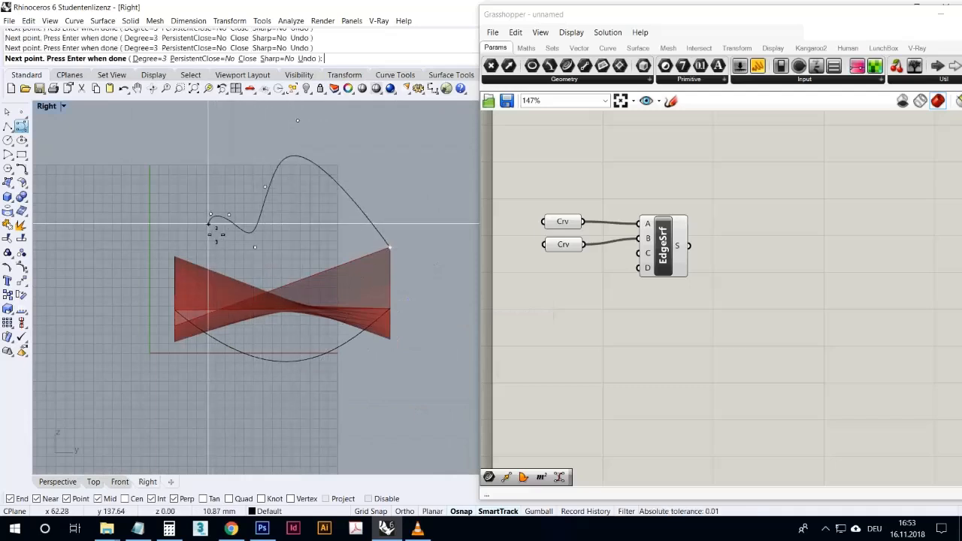
pyautogui.doubleClick(45, 107)
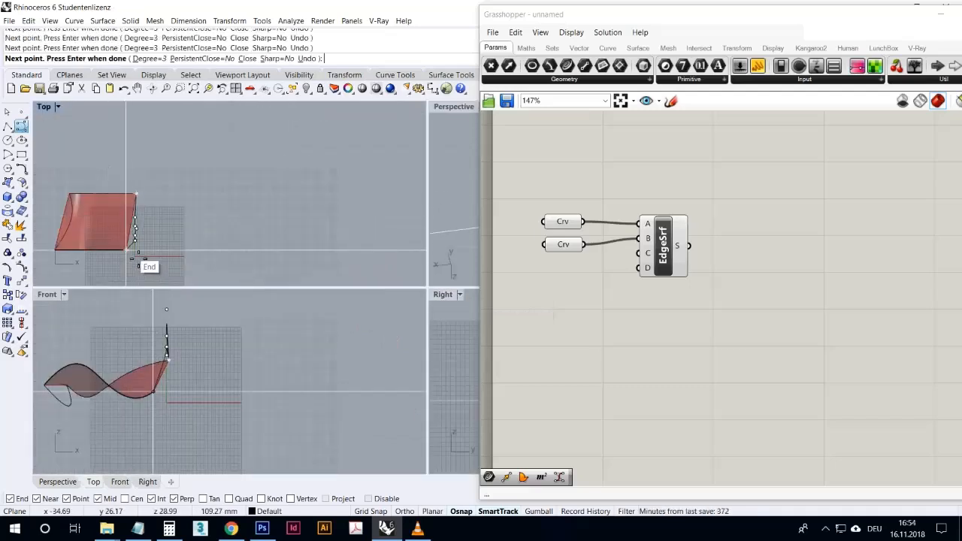
pyautogui.press('Return')
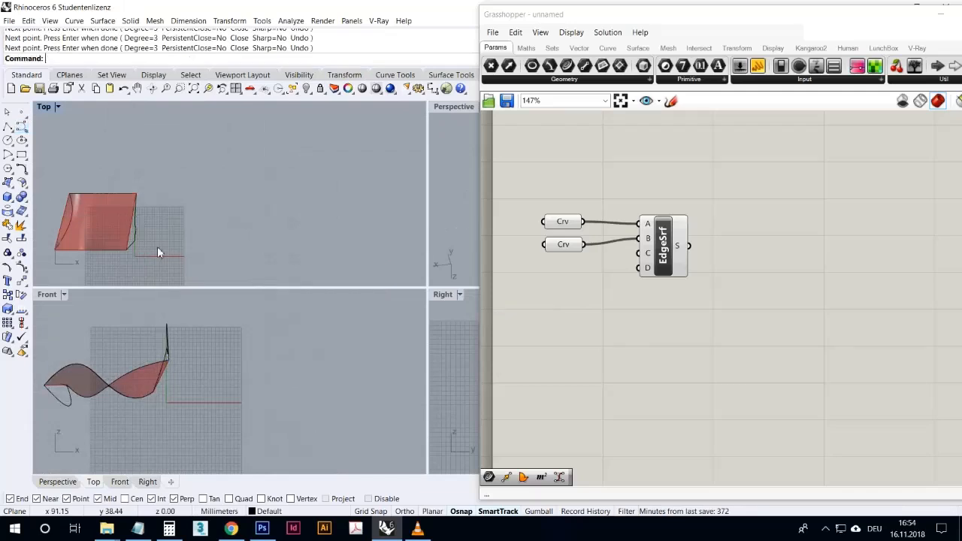
# - Add two more Curve parameters and reference the third and the wavy fourth Rhino curve in them, one each
pyautogui.doubleClick(453, 107)
pyautogui.moveTo(415, 180); pyautogui.dragTo(259, 320, button='right')
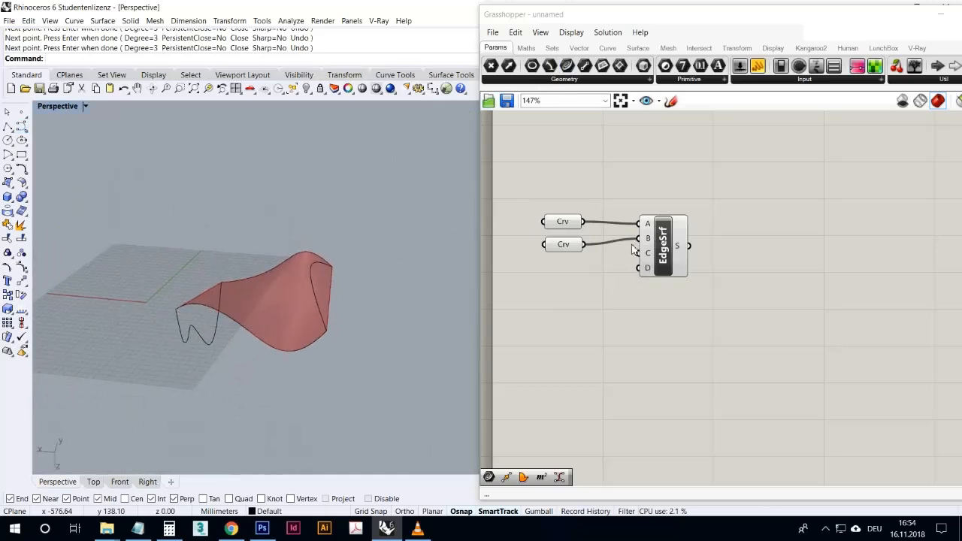
pyautogui.moveTo(464, 254); pyautogui.dragTo(319, 279, button='right')
pyautogui.click(566, 67)
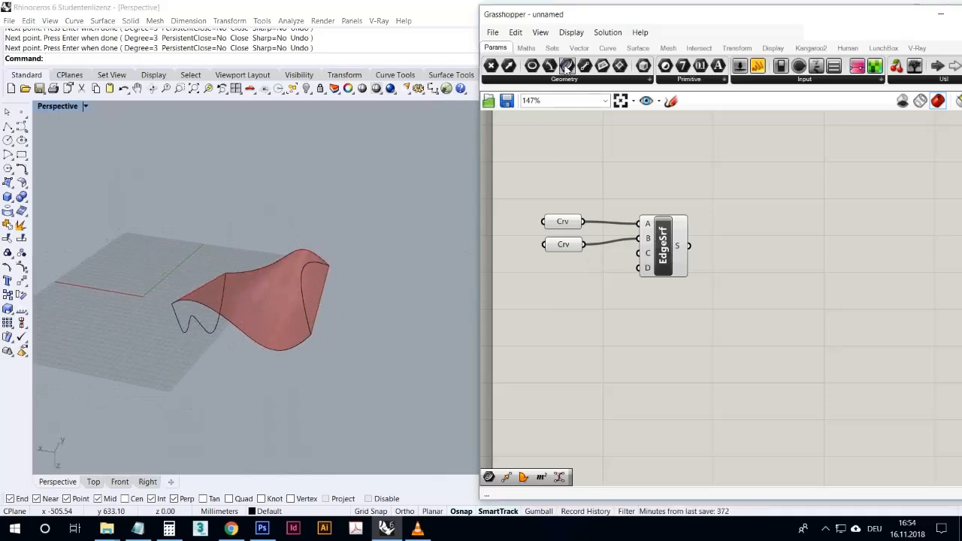
pyautogui.moveTo(564, 286)
pyautogui.mouseDown()
pyautogui.moveTo(568, 273)
pyautogui.moveTo(564, 293)
pyautogui.mouseUp()
pyautogui.rightClick(564, 267)
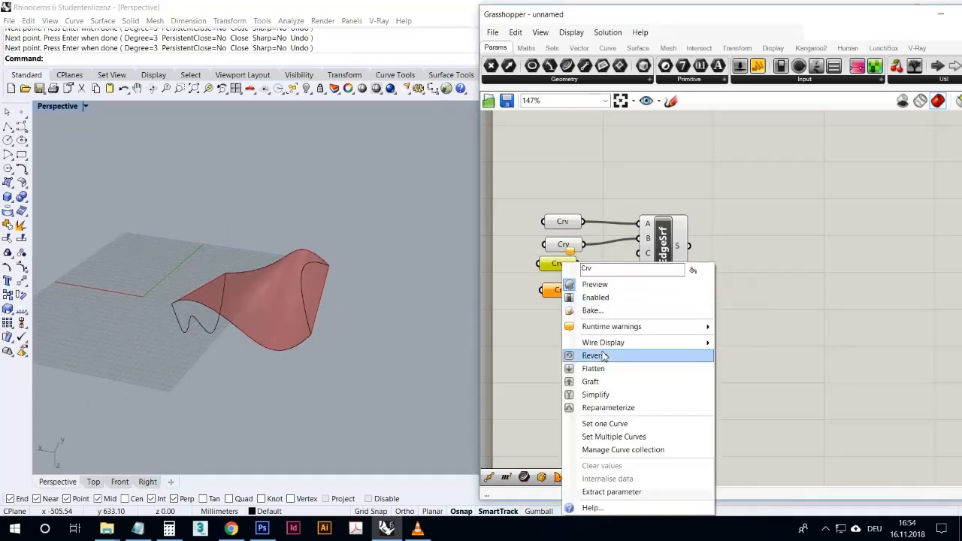
pyautogui.click(610, 424)
pyautogui.click(309, 309)
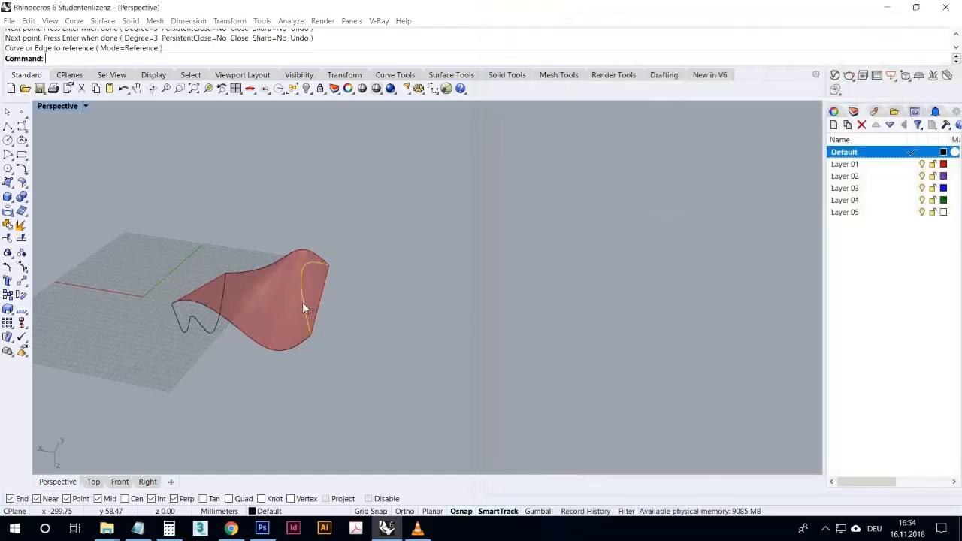
pyautogui.rightClick(561, 292)
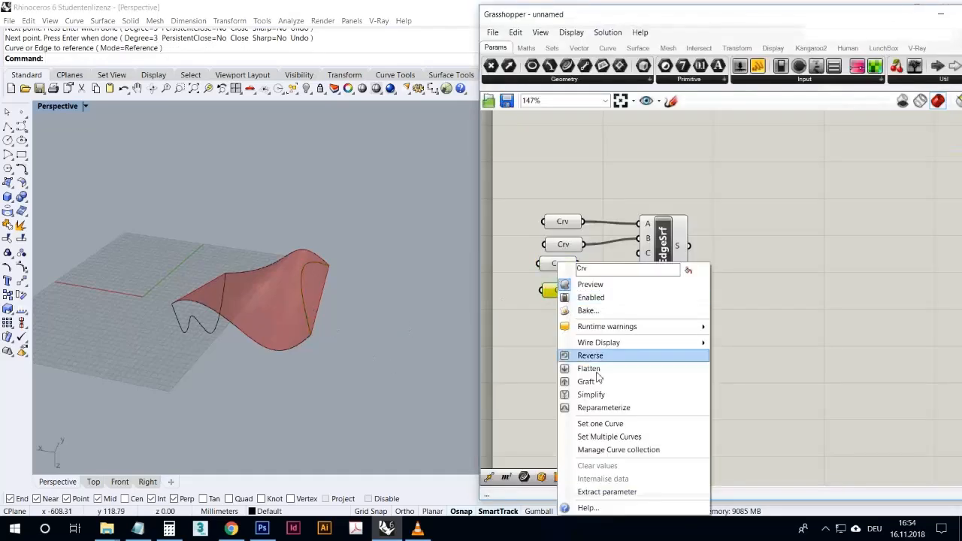
pyautogui.click(593, 426)
pyautogui.click(213, 330)
# - Wire the two new Curve parameters to Edge Surface inputs C and D
pyautogui.click(593, 271)
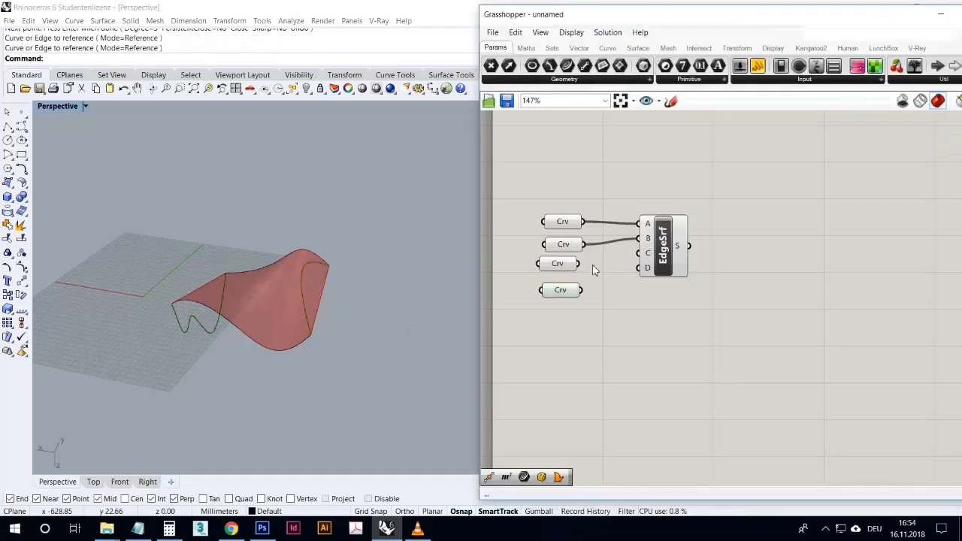
pyautogui.moveTo(583, 266); pyautogui.dragTo(639, 254)
pyautogui.moveTo(584, 291); pyautogui.dragTo(639, 268)
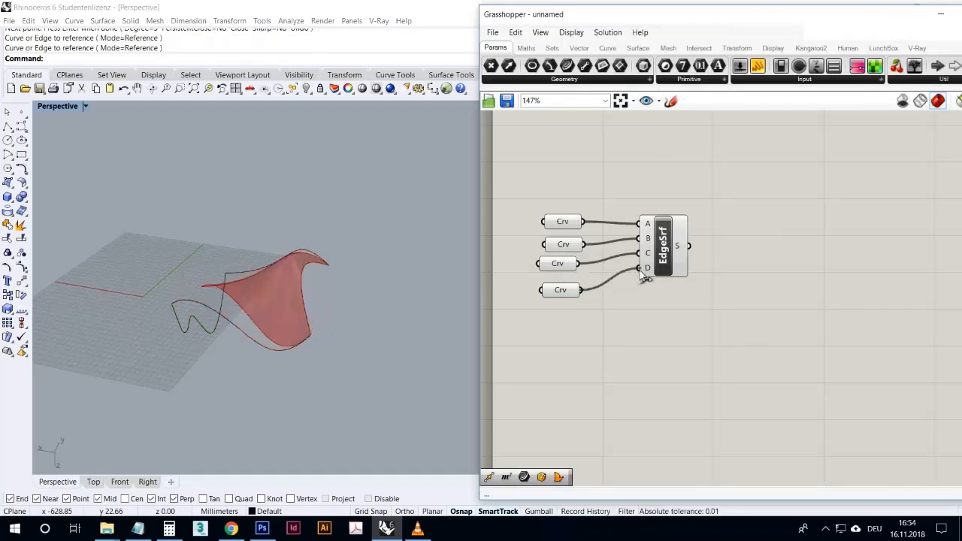
# - Select the four edge curves and copy them toward positive X, clear of the Grasshopper surface
pyautogui.moveTo(360, 324); pyautogui.dragTo(379, 336, button='right')
pyautogui.moveTo(406, 394); pyautogui.dragTo(119, 275)
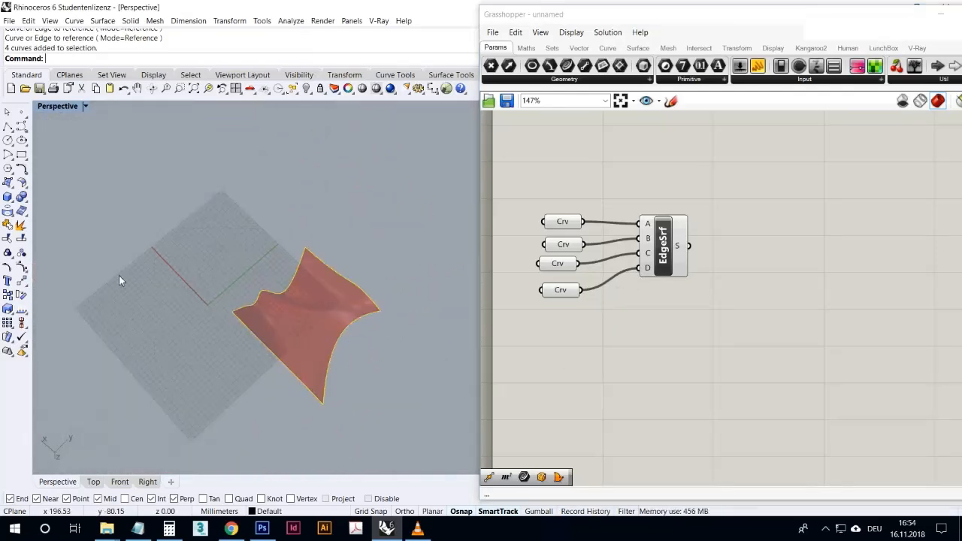
pyautogui.click(8, 295)
pyautogui.click(176, 370)
pyautogui.click(106, 245)
pyautogui.rightClick(106, 244)
pyautogui.moveTo(106, 244); pyautogui.dragTo(199, 319, button='right')
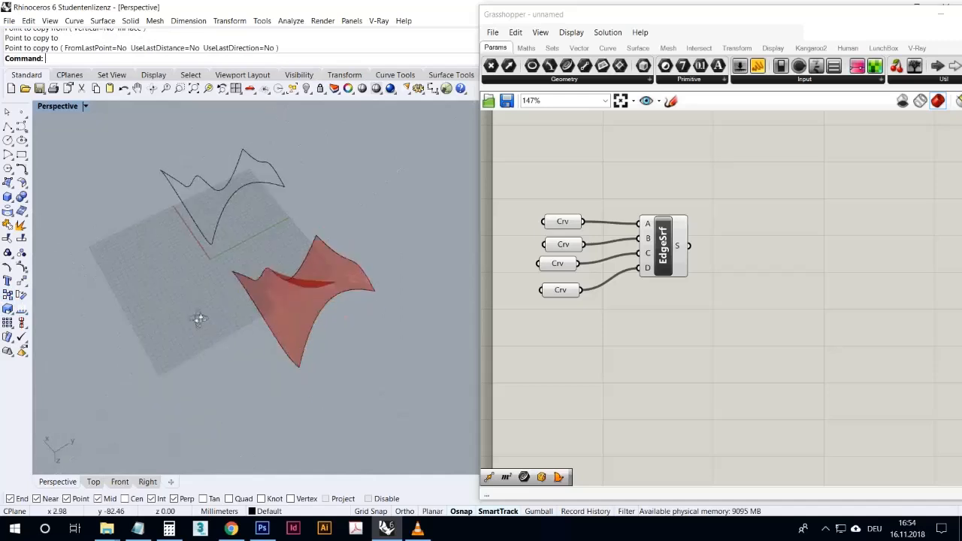
pyautogui.click(16, 188)
pyautogui.click(12, 189)
pyautogui.press('Escape')
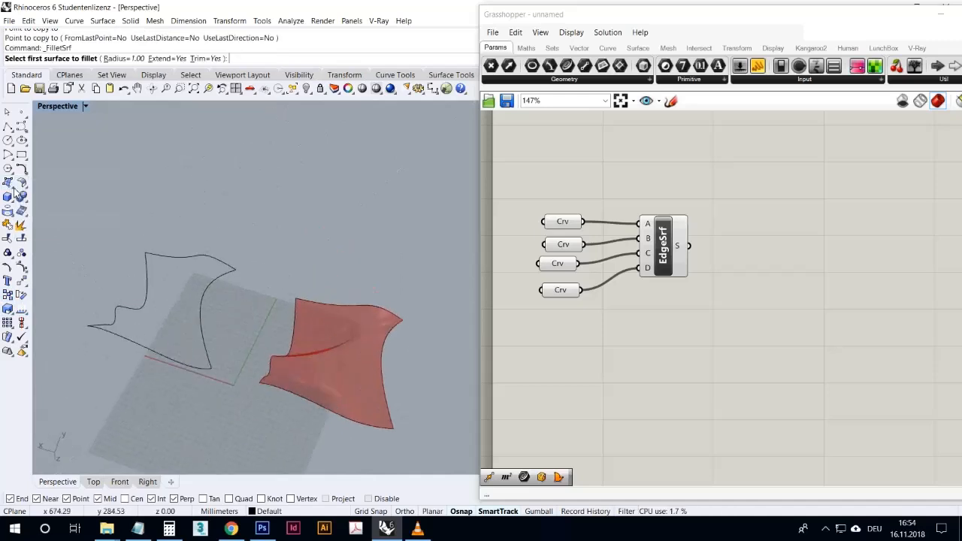
pyautogui.press('Escape')
# - Create a Rhino surface from the four copied edge curves with the Surface from 2, 3 or 4 Edge Curves command
pyautogui.click(12, 188)
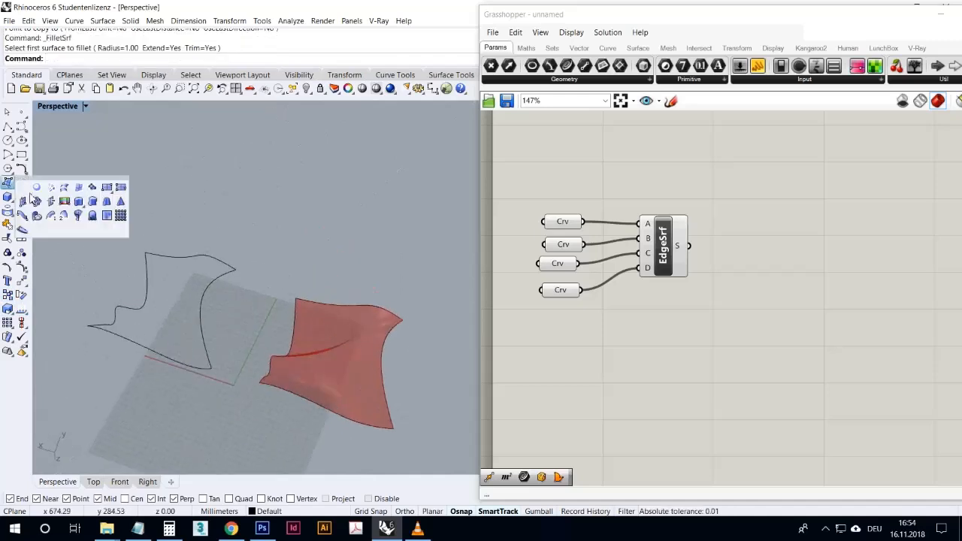
pyautogui.click(78, 188)
pyautogui.moveTo(152, 287); pyautogui.dragTo(118, 253)
pyautogui.rightClick(118, 253)
pyautogui.press('Escape')
pyautogui.moveTo(151, 286); pyautogui.dragTo(168, 353, button='right')
pyautogui.scroll(-6, 168, 352)
pyautogui.scroll(5, 169, 357)
pyautogui.scroll(-1, 215, 344)
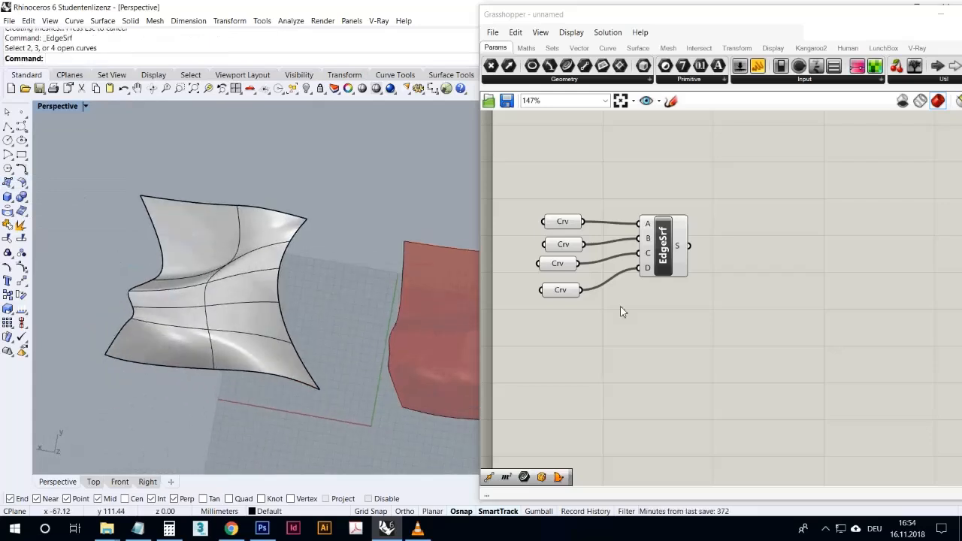
# - Bake the Edge Surface component's S output into the Rhino model
pyautogui.click(676, 246)
pyautogui.rightClick(677, 246)
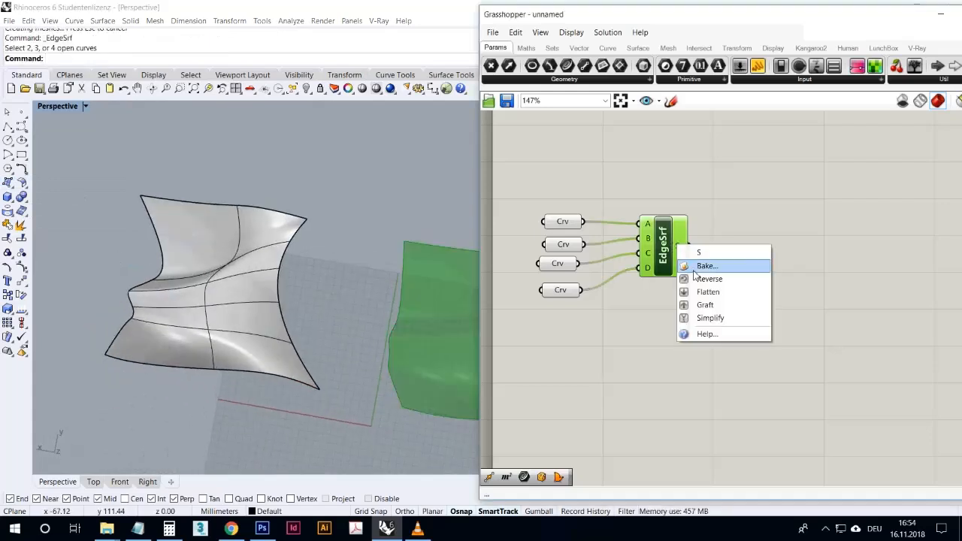
pyautogui.click(696, 269)
pyautogui.click(707, 383)
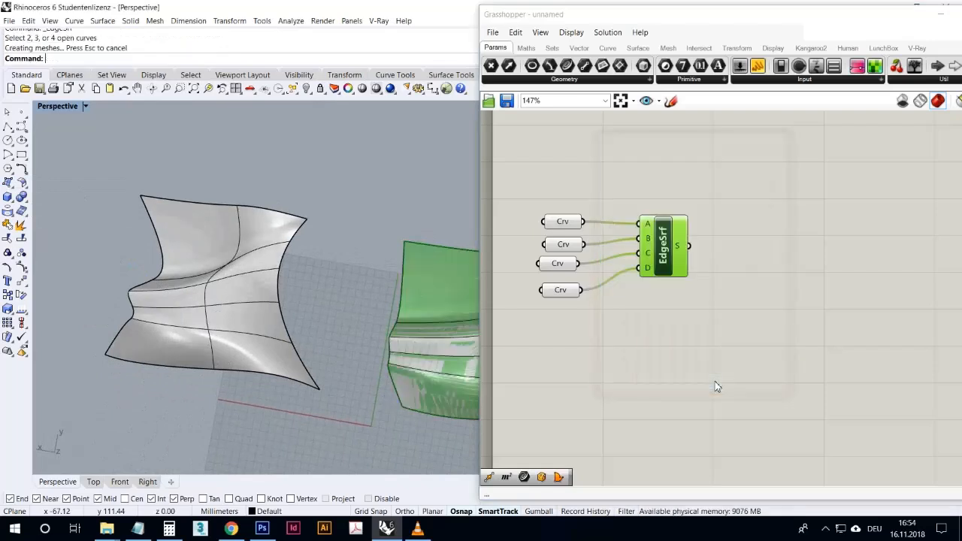
pyautogui.moveTo(406, 346); pyautogui.dragTo(387, 297, button='right')
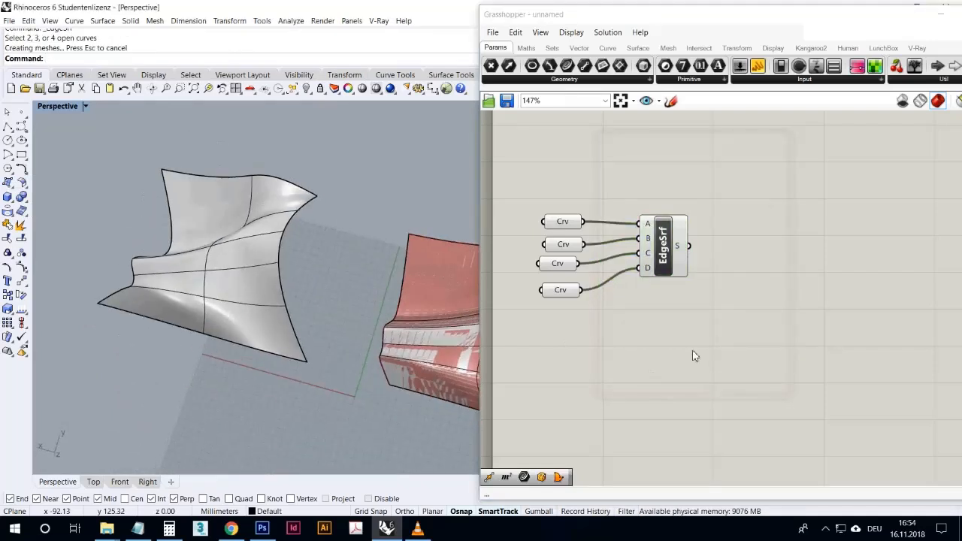
# - Turn off the preview of the four Curve parameters and the Edge Surface component
pyautogui.moveTo(731, 344); pyautogui.dragTo(512, 138)
pyautogui.middleClick(540, 133)
pyautogui.click(554, 152)
# - Compare the Rhino edge surface with the baked Grasshopper surface from several angles
pyautogui.moveTo(395, 242)
pyautogui.mouseDown(button='right')
pyautogui.moveTo(389, 260)
pyautogui.moveTo(384, 251)
pyautogui.mouseUp(button='right')
pyautogui.scroll(-8, 171, 170)
pyautogui.moveTo(275, 256); pyautogui.dragTo(287, 289, button='right')
pyautogui.scroll(3, 239, 200)
pyautogui.moveTo(239, 200); pyautogui.dragTo(188, 311, button='right')
pyautogui.click(203, 334)
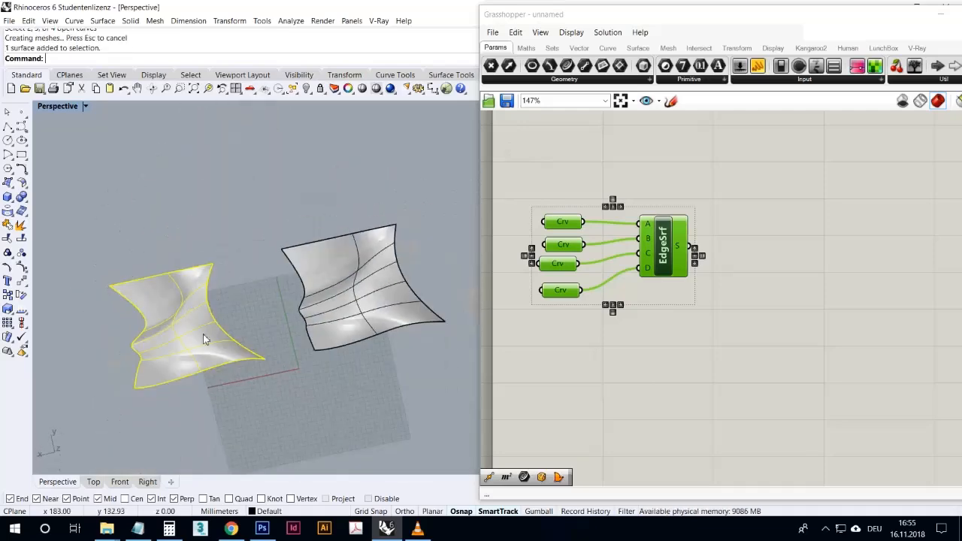
pyautogui.click(239, 396)
pyautogui.click(350, 331)
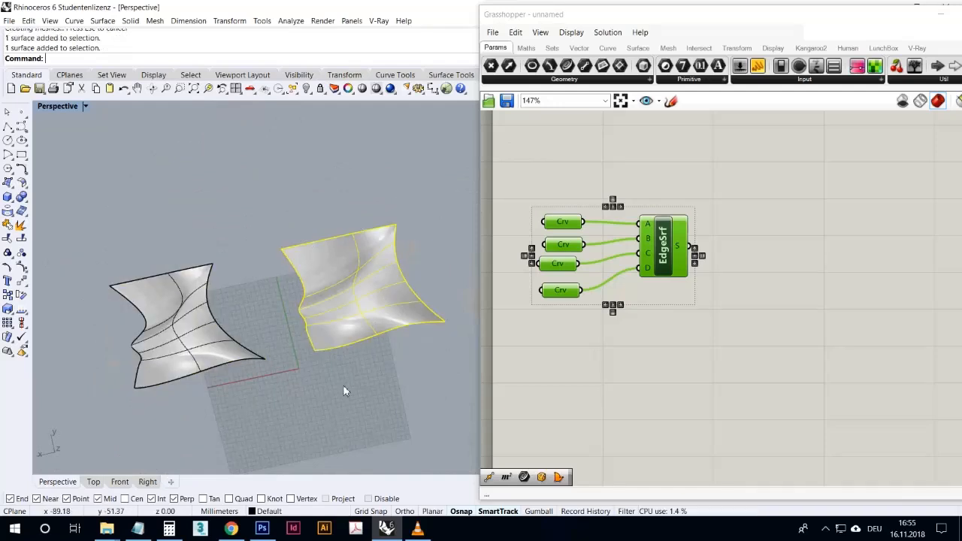
pyautogui.moveTo(341, 389); pyautogui.dragTo(360, 356, button='right')
pyautogui.click(360, 356)
pyautogui.moveTo(324, 269); pyautogui.dragTo(339, 311, button='right')
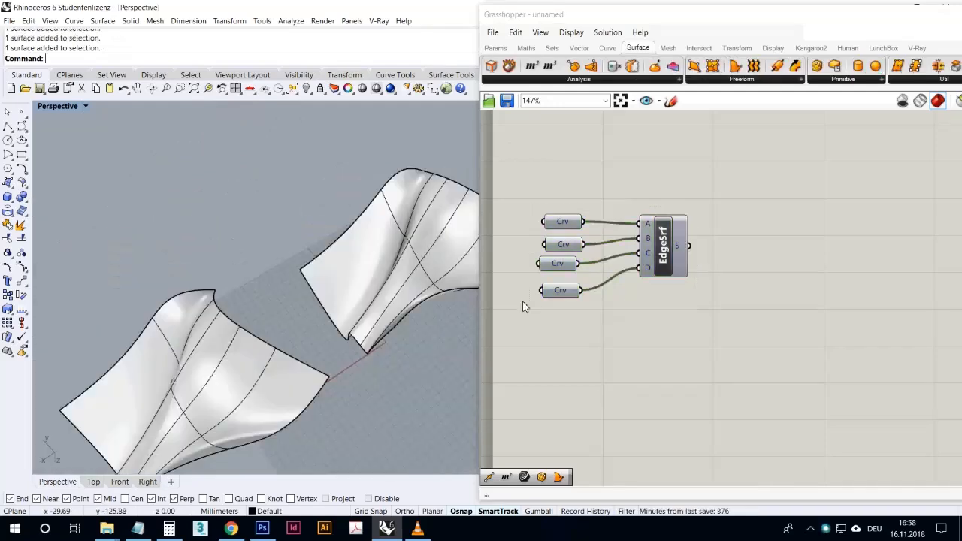
pyautogui.moveTo(446, 338); pyautogui.dragTo(455, 332, button='right')
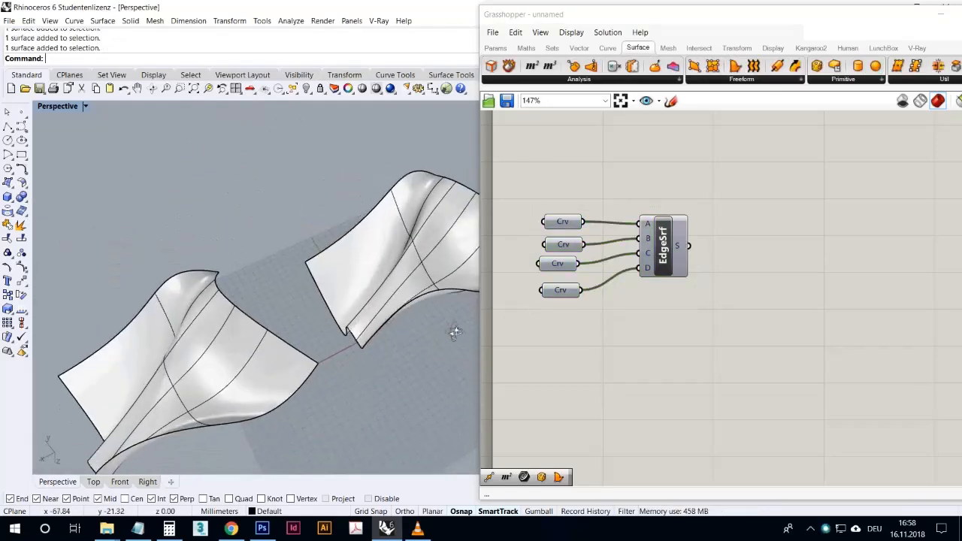
# - Delete all surfaces and curves in the Rhino model and all components on the Grasshopper canvas
pyautogui.scroll(-8, 416, 350)
pyautogui.moveTo(423, 350); pyautogui.dragTo(329, 273)
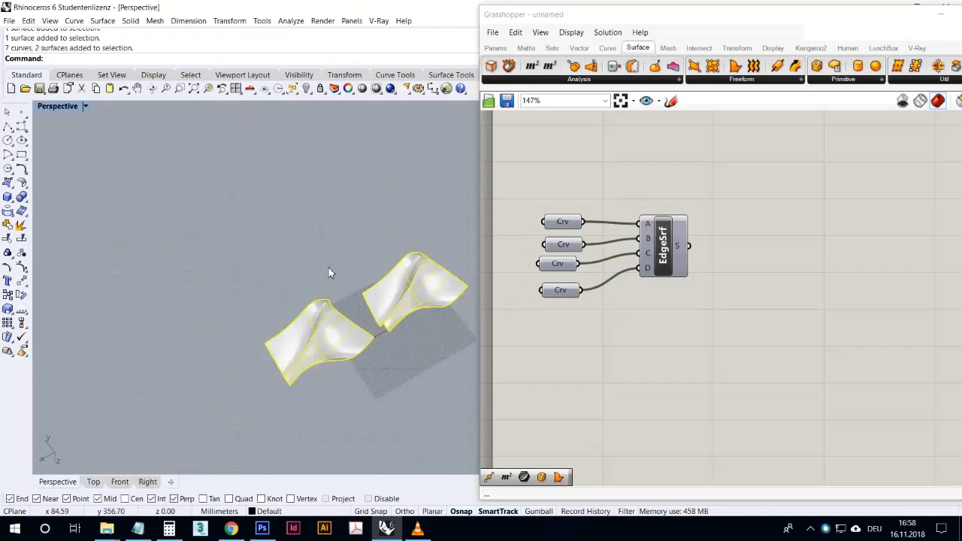
pyautogui.press('Delete')
pyautogui.moveTo(725, 329); pyautogui.dragTo(522, 209)
pyautogui.press('Delete')
pyautogui.moveTo(352, 412); pyautogui.dragTo(245, 301)
pyautogui.press('Delete')
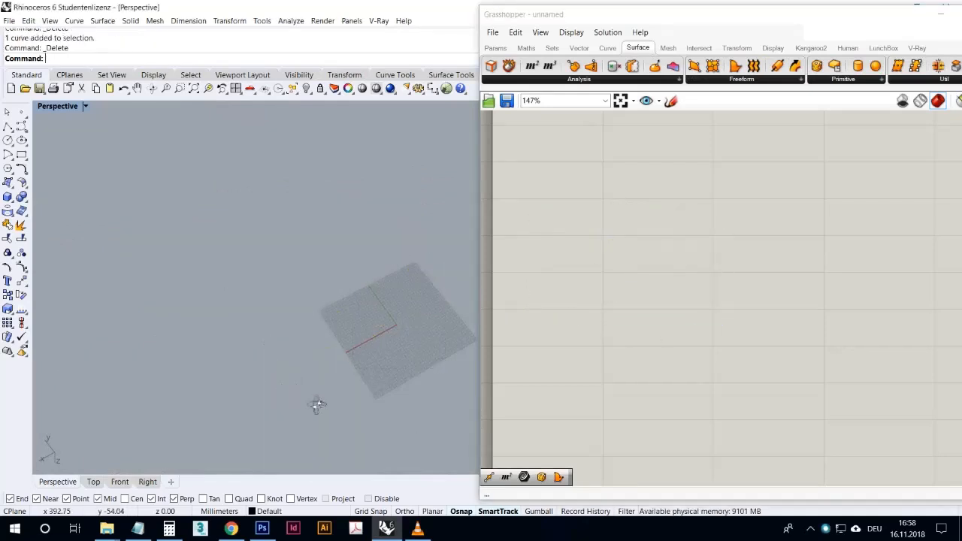
pyautogui.moveTo(318, 406); pyautogui.dragTo(286, 394, button='right')
pyautogui.scroll(3, 420, 306)
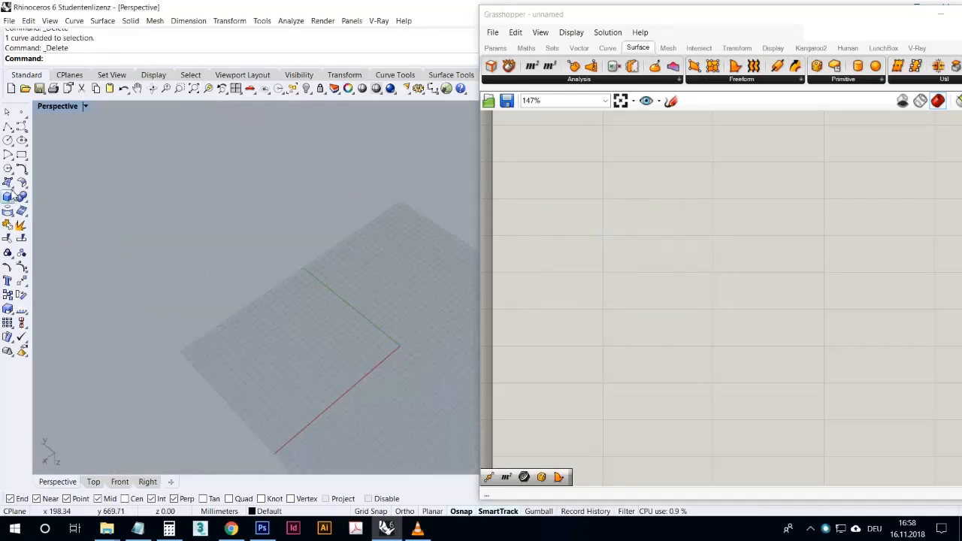
pyautogui.moveTo(419, 374); pyautogui.dragTo(302, 342, button='right')
pyautogui.scroll(3, 290, 341)
pyautogui.scroll(-2, 290, 340)
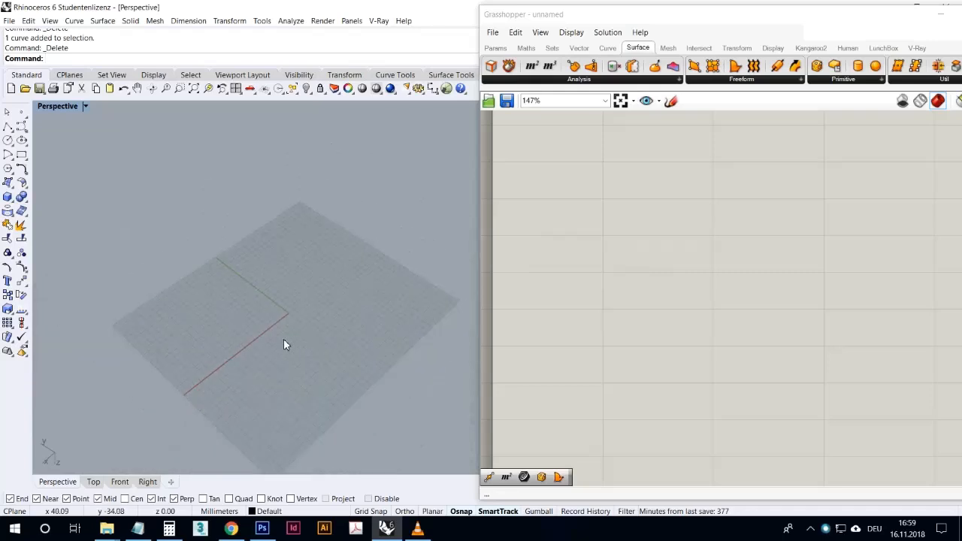
pyautogui.click(22, 184)
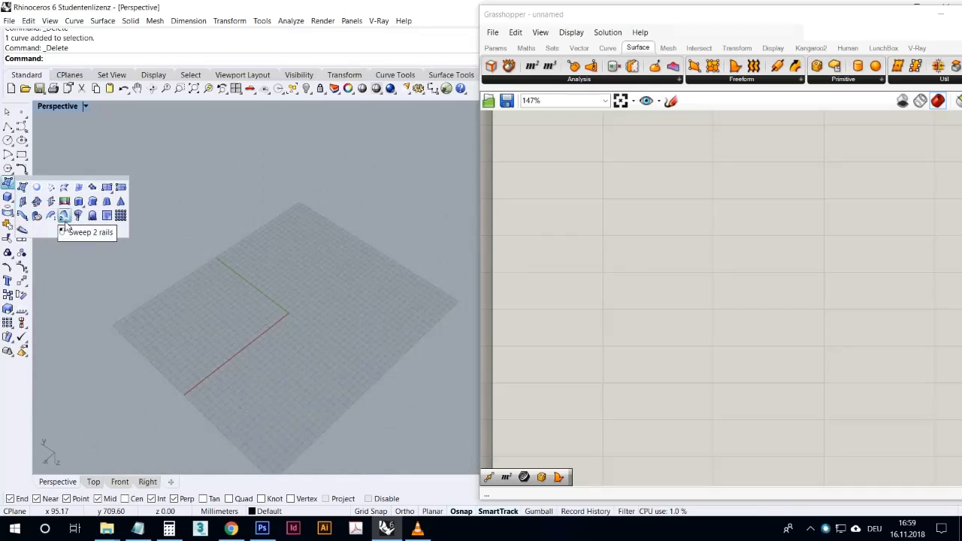
# - Draw a wavy six-point control point curve across the ground plane, running from positive X past the grid's negative X edge
pyautogui.click(8, 126)
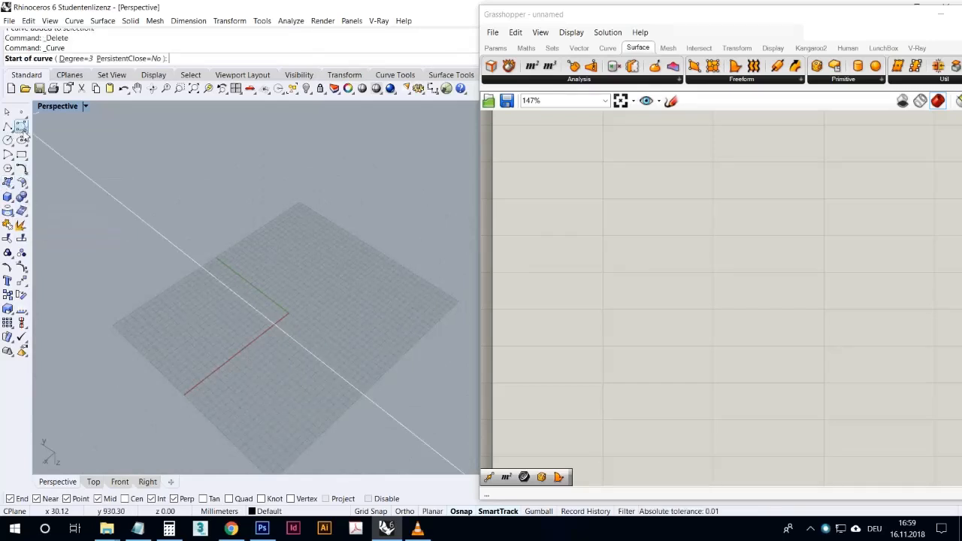
pyautogui.click(206, 354)
pyautogui.click(235, 276)
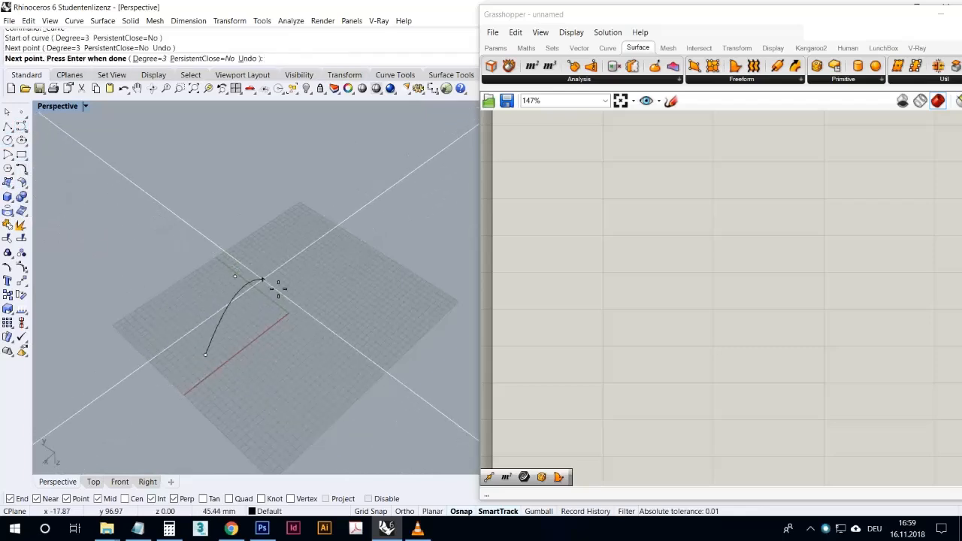
pyautogui.click(284, 281)
pyautogui.click(312, 276)
pyautogui.click(327, 235)
pyautogui.click(347, 180)
pyautogui.rightClick(364, 184)
# - Shape the curve in the Front view by raising a control point near its negative X end, lowering one near positive X and raising a middle one
pyautogui.moveTo(279, 358); pyautogui.dragTo(307, 299, button='right')
pyautogui.click(302, 273)
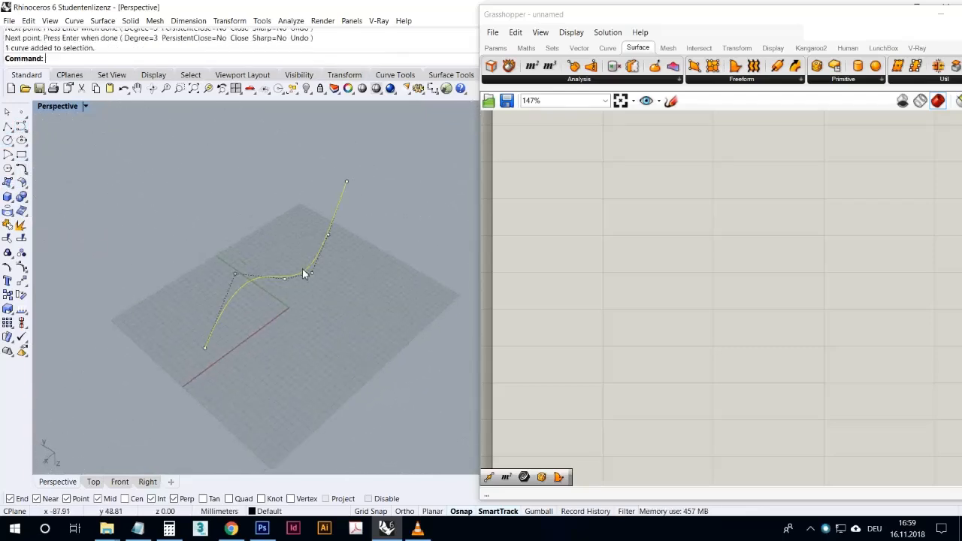
pyautogui.doubleClick(65, 106)
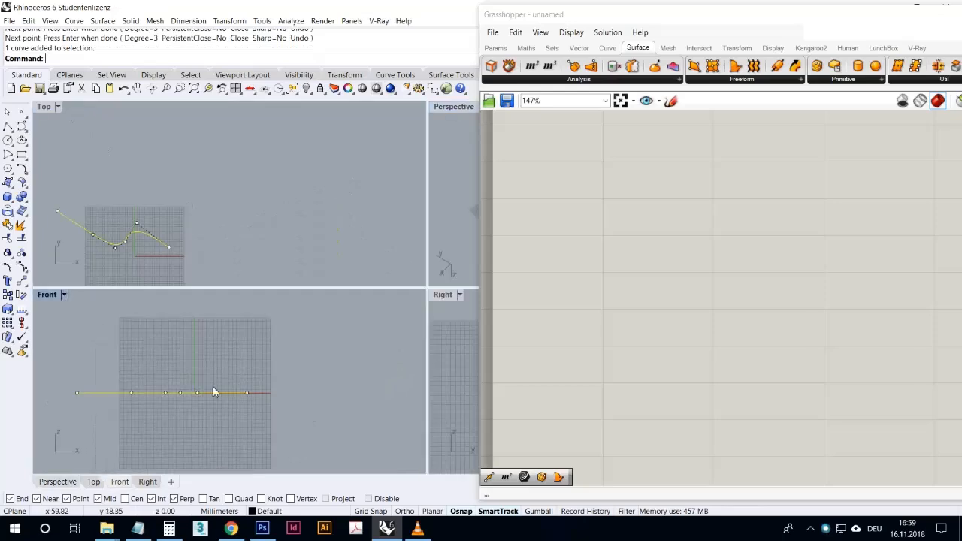
pyautogui.click(138, 409)
pyautogui.moveTo(138, 409); pyautogui.dragTo(131, 332)
pyautogui.click(262, 411)
pyautogui.moveTo(258, 409); pyautogui.dragTo(311, 466)
pyautogui.press('Escape')
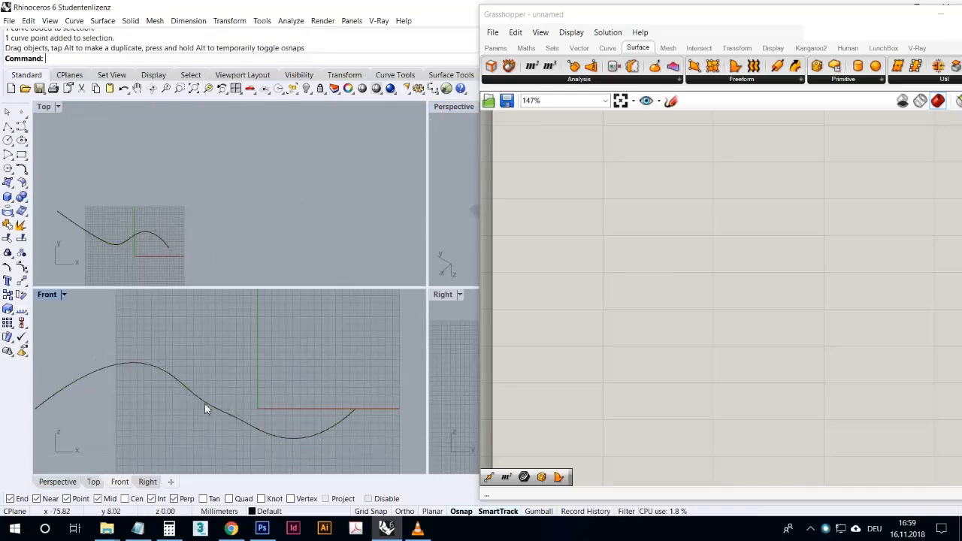
pyautogui.click(232, 419)
pyautogui.moveTo(230, 413); pyautogui.dragTo(235, 309)
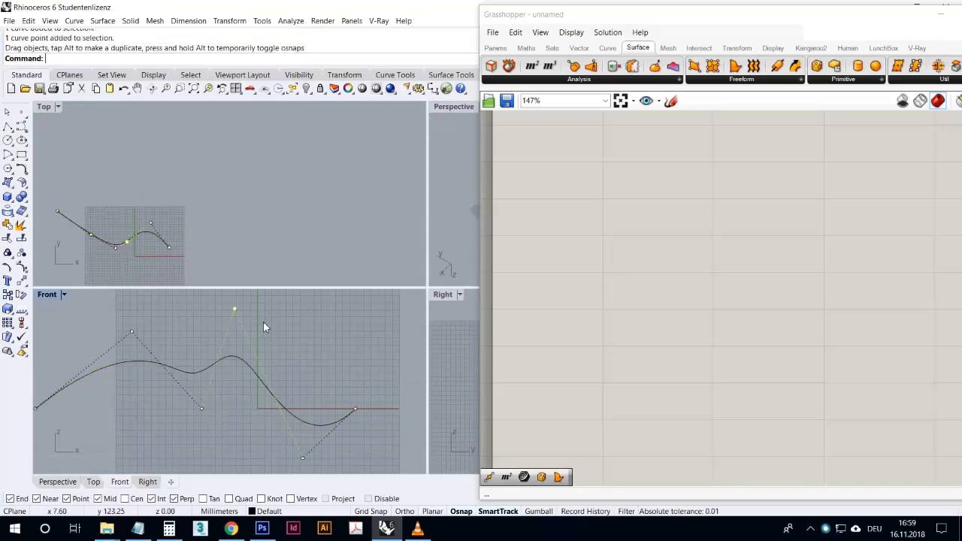
# - Draw a wavy five-point control point curve on the ground plane, starting at the long curve's positive X end and crossing the X axis
pyautogui.click(451, 107)
pyautogui.click(450, 112)
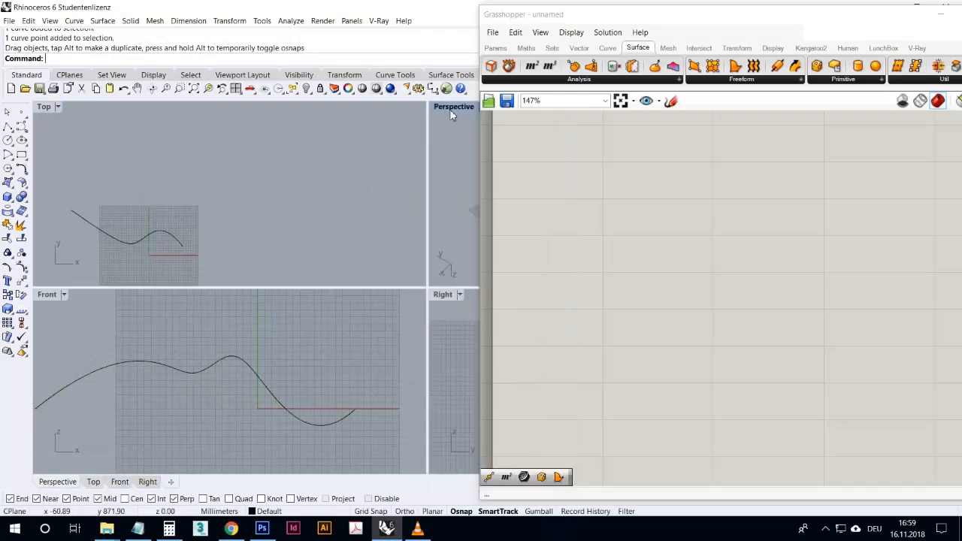
pyautogui.doubleClick(451, 107)
pyautogui.moveTo(153, 333)
pyautogui.mouseDown(button='right')
pyautogui.moveTo(193, 391)
pyautogui.moveTo(80, 369)
pyautogui.moveTo(107, 408)
pyautogui.moveTo(125, 413)
pyautogui.mouseUp(button='right')
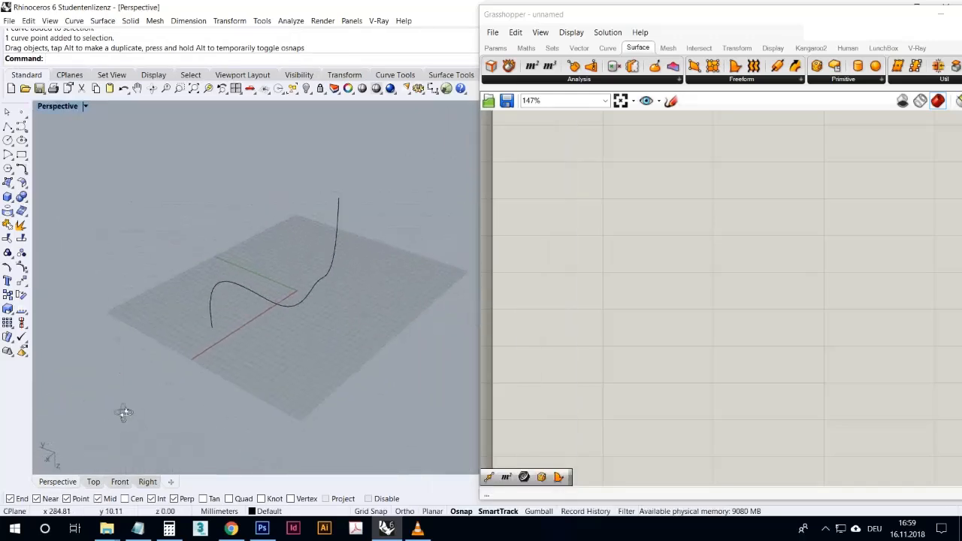
pyautogui.scroll(5, 242, 306)
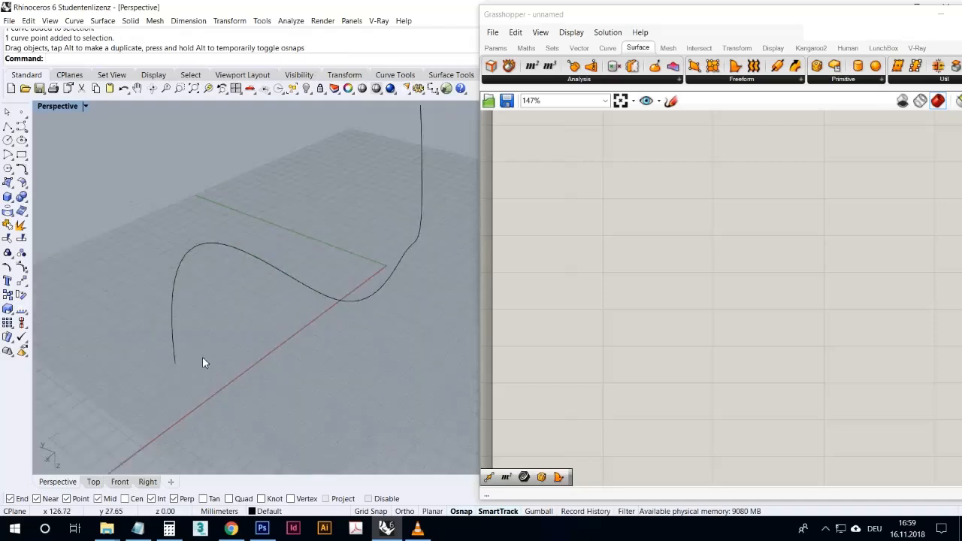
pyautogui.click(9, 126)
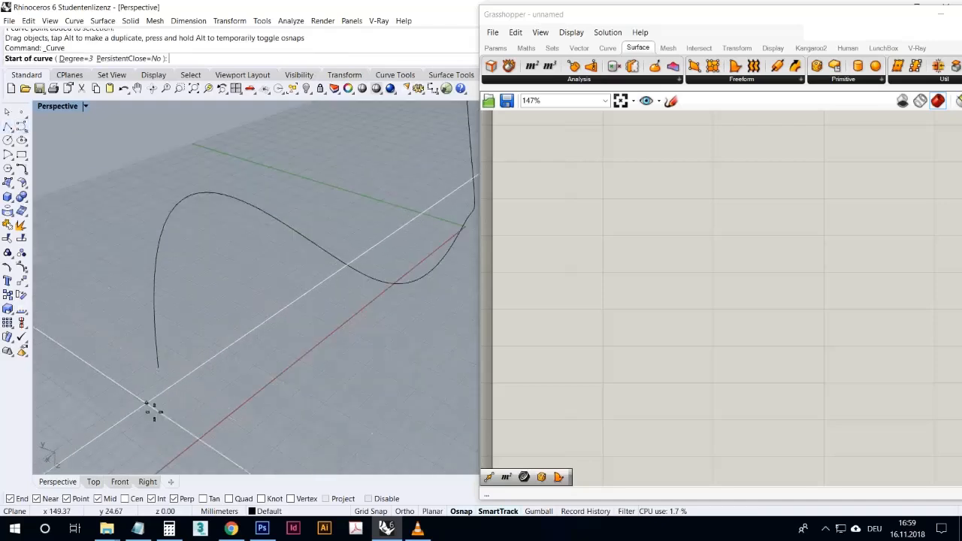
pyautogui.scroll(-4, 154, 411)
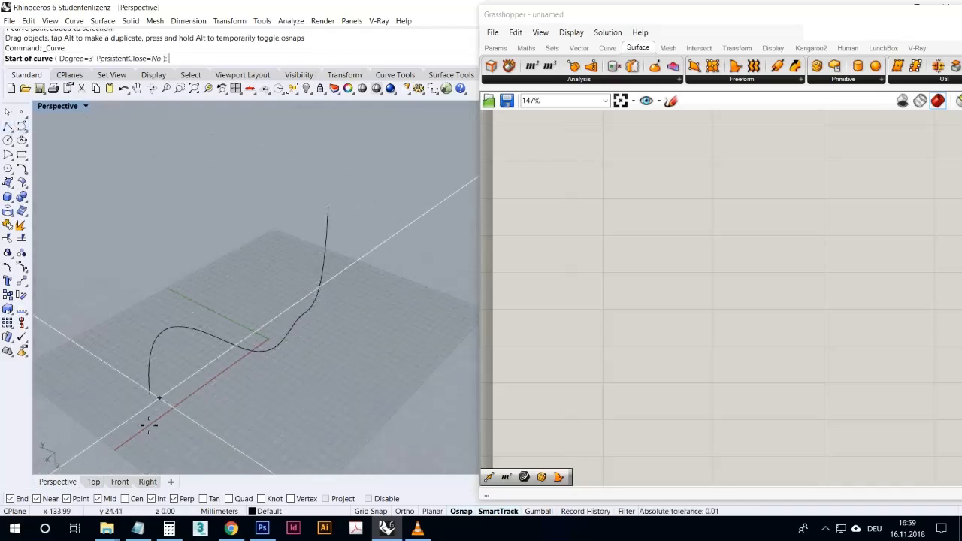
pyautogui.scroll(3, 158, 412)
pyautogui.click(134, 387)
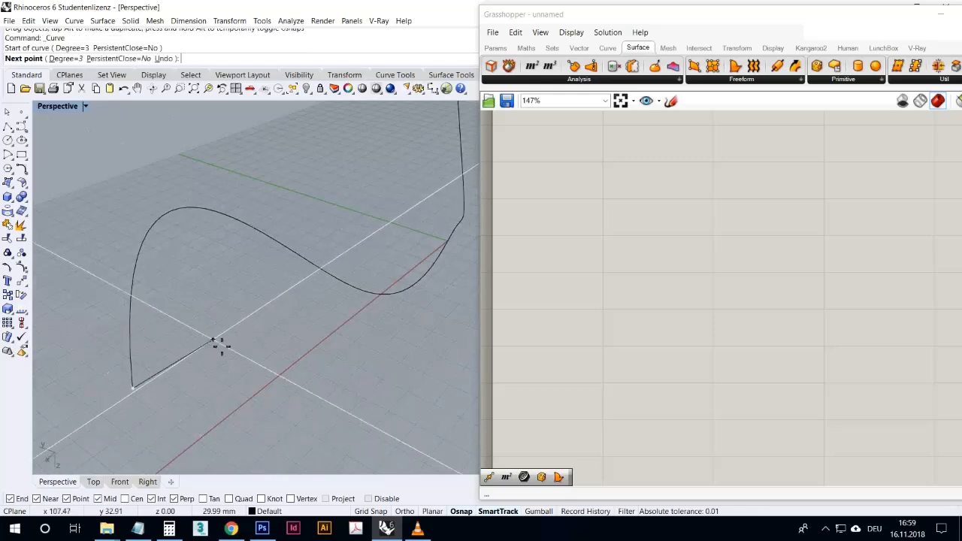
pyautogui.click(219, 319)
pyautogui.click(277, 411)
pyautogui.click(322, 437)
pyautogui.click(375, 353)
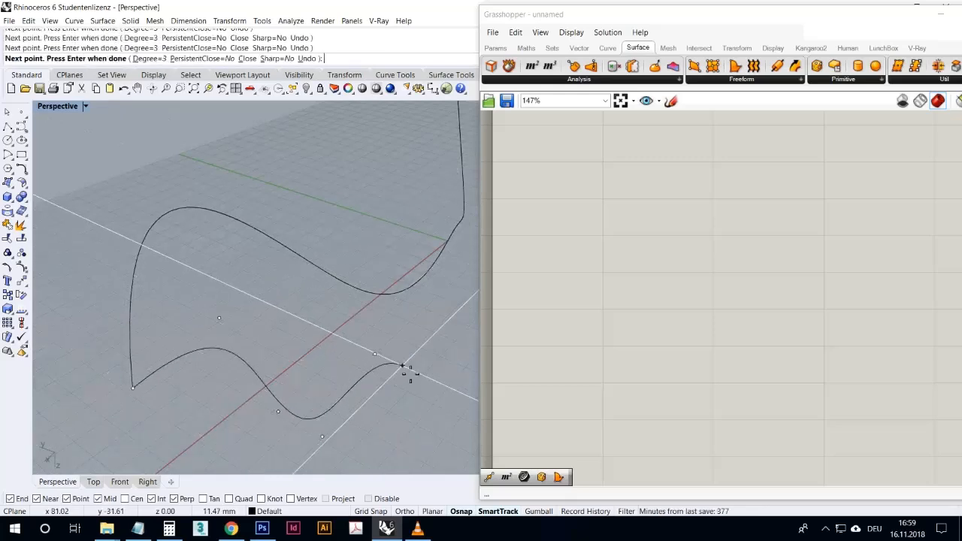
pyautogui.press('Return')
# - Shape the short curve in the Right view by raising two of its control points above the ground plane
pyautogui.doubleClick(60, 107)
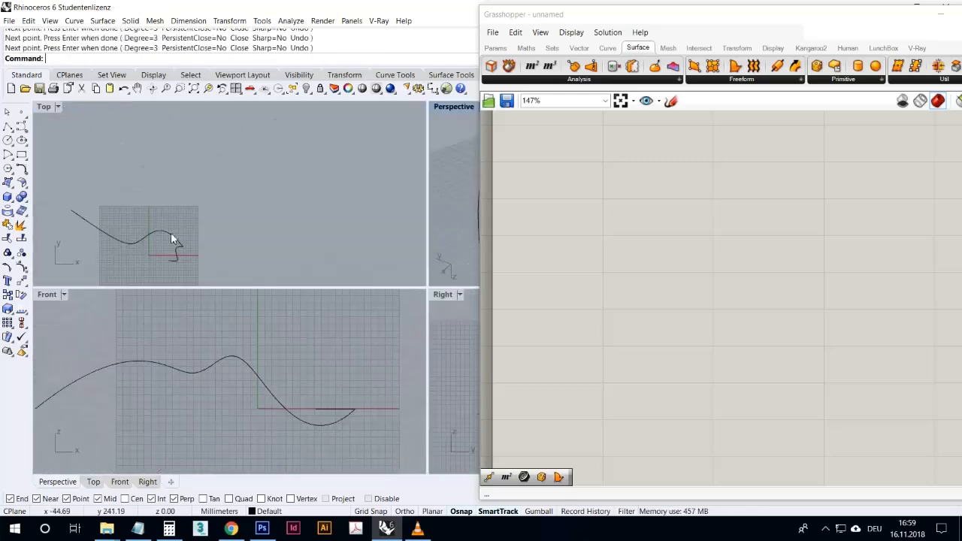
pyautogui.click(178, 257)
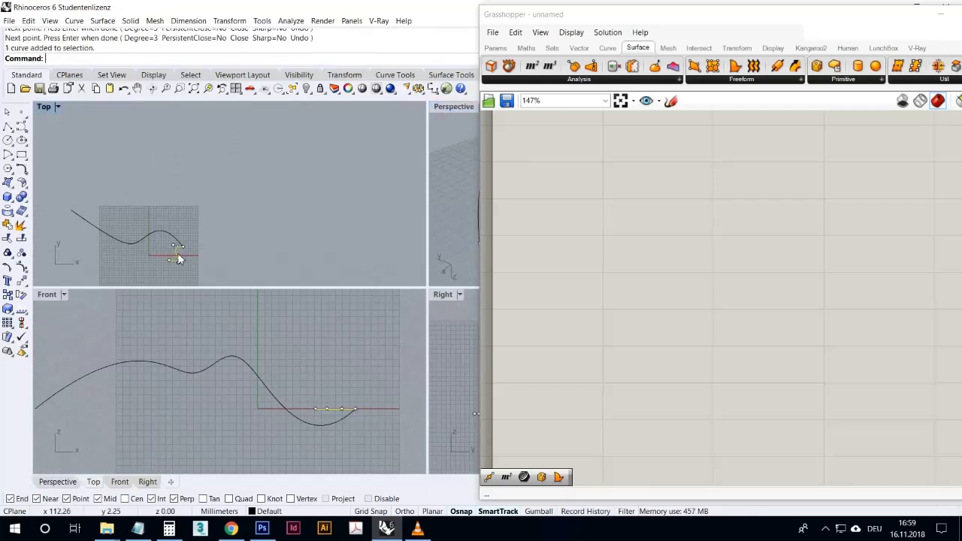
pyautogui.scroll(-8, 245, 404)
pyautogui.scroll(15, 290, 407)
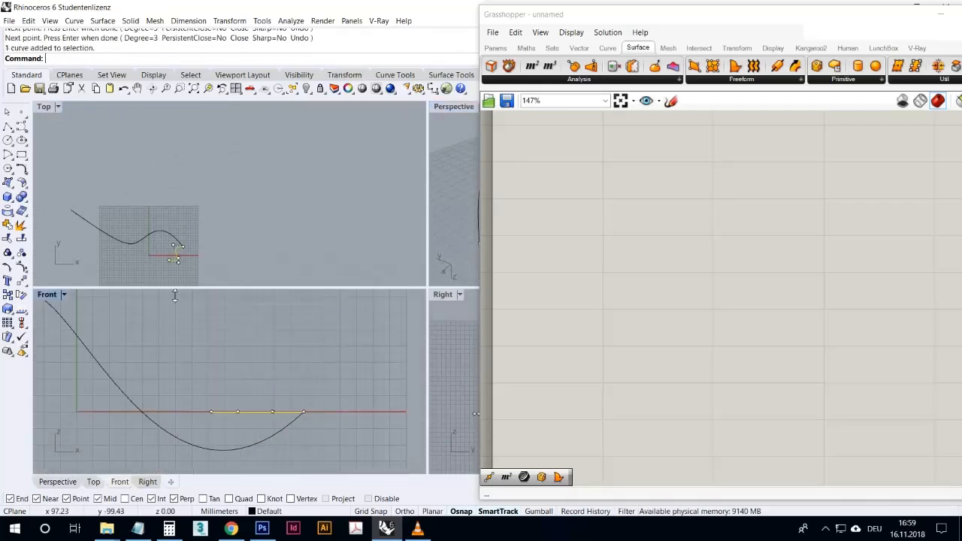
pyautogui.doubleClick(451, 296)
pyautogui.scroll(5, 324, 385)
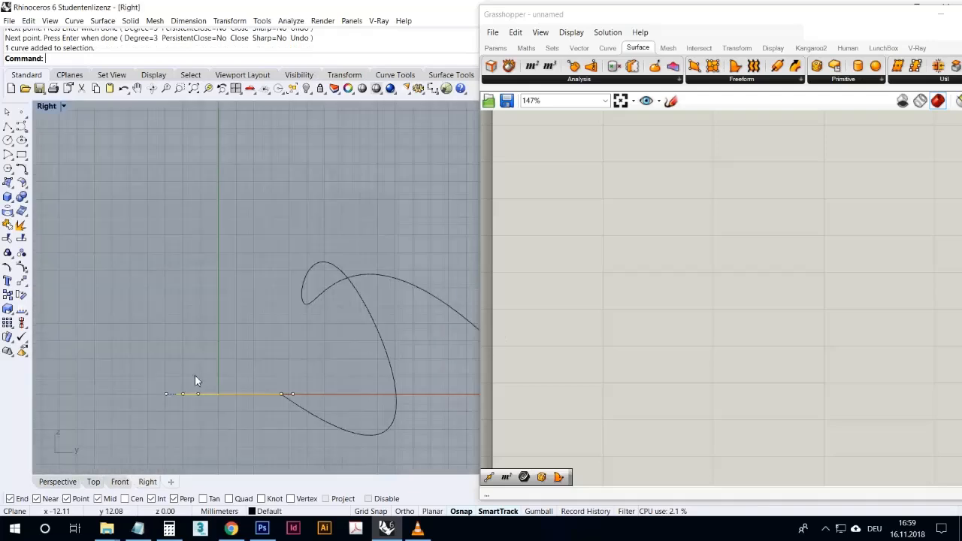
pyautogui.click(197, 394)
pyautogui.moveTo(198, 395); pyautogui.dragTo(209, 349)
pyautogui.press('Escape')
pyautogui.press('Escape')
pyautogui.scroll(14, 184, 395)
pyautogui.click(192, 396)
pyautogui.moveTo(201, 397); pyautogui.dragTo(318, 370)
pyautogui.press('Escape')
pyautogui.press('Escape')
pyautogui.scroll(-10, 282, 361)
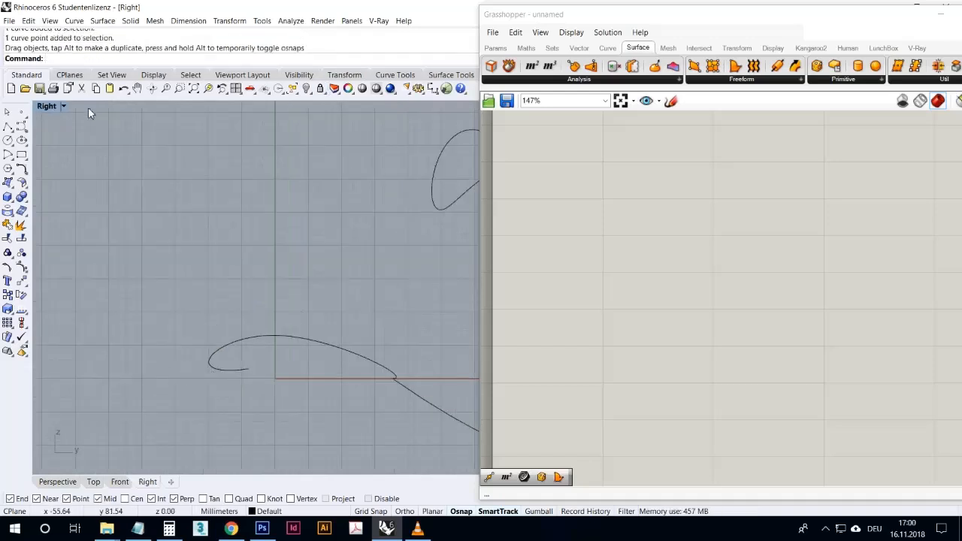
# - Sweep the short wavy curve along the long curve as a single rail with Sweep1
pyautogui.doubleClick(47, 107)
pyautogui.doubleClick(454, 109)
pyautogui.moveTo(401, 157); pyautogui.dragTo(325, 350, button='right')
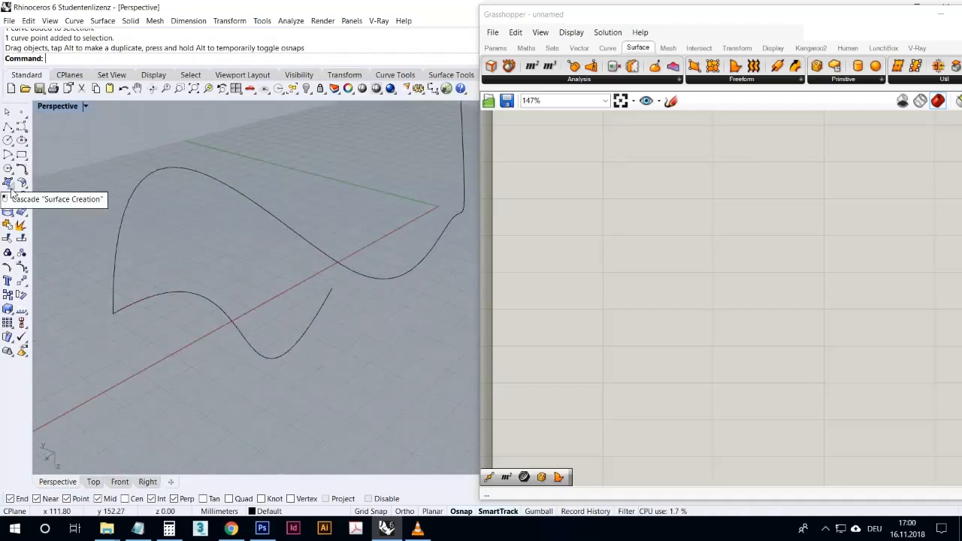
pyautogui.moveTo(133, 236); pyautogui.dragTo(77, 254, button='right')
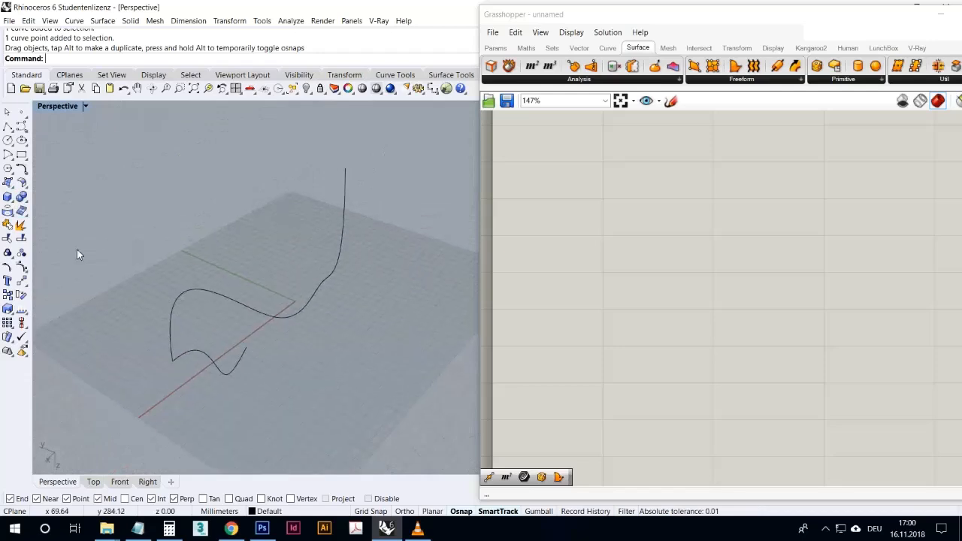
pyautogui.click(12, 189)
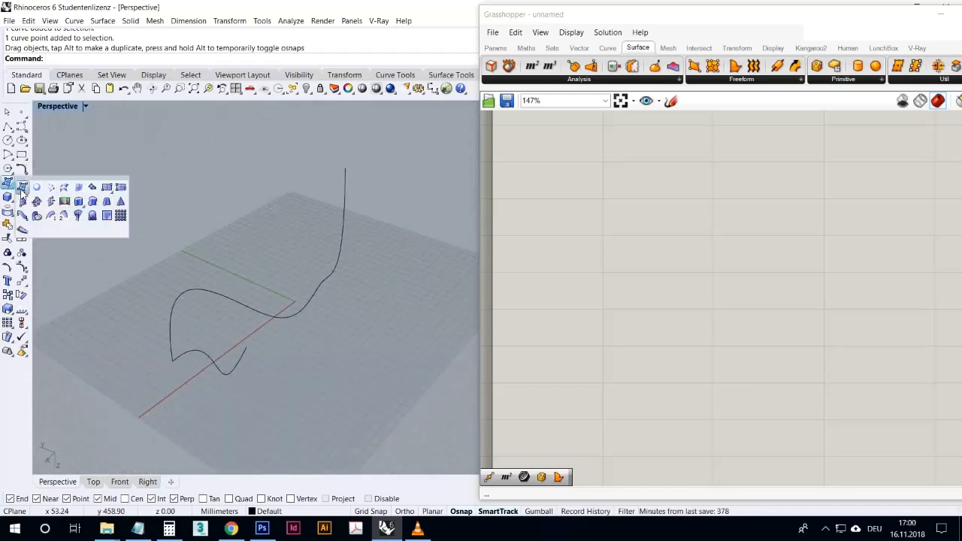
pyautogui.click(51, 216)
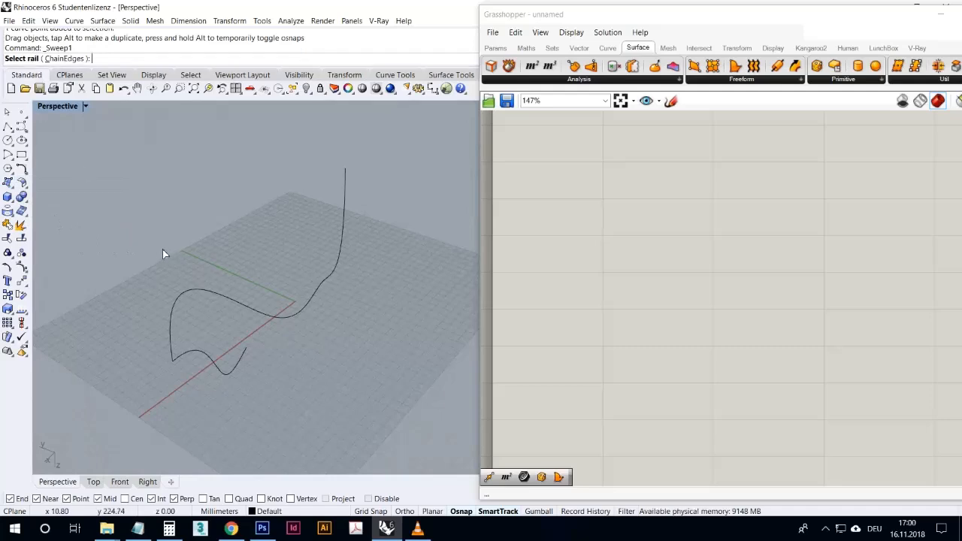
pyautogui.click(171, 335)
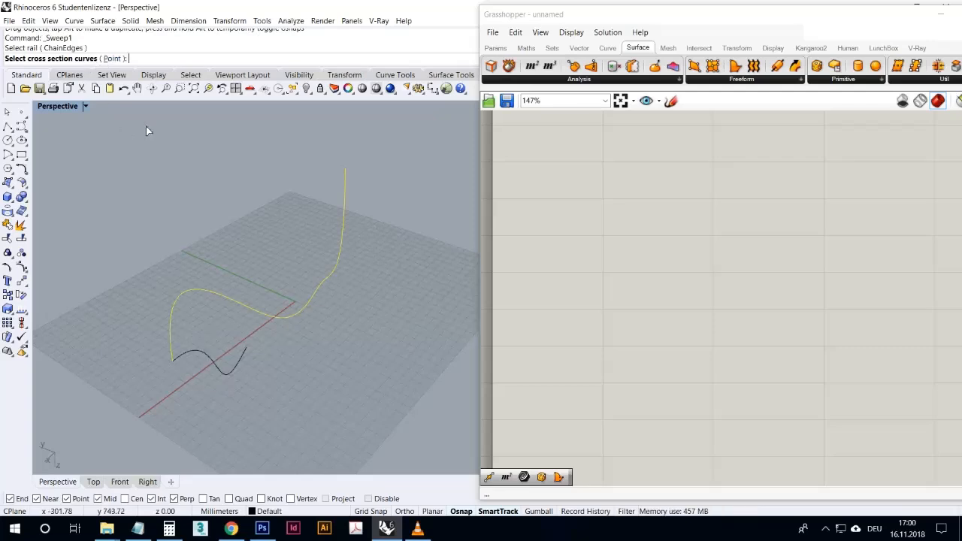
pyautogui.click(237, 367)
pyautogui.press('Return')
pyautogui.click(481, 389)
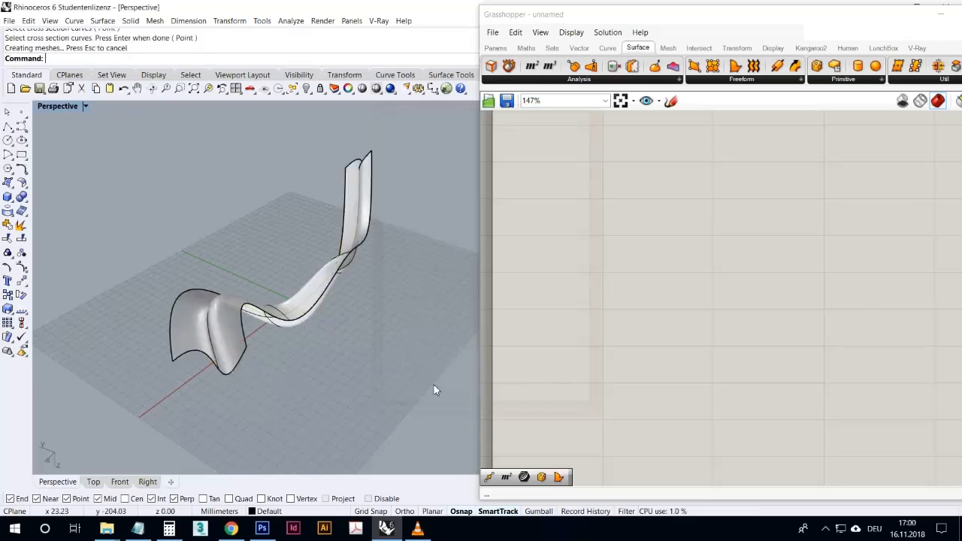
# - Delete the swept surface, keeping the rail and cross-section curves
pyautogui.moveTo(374, 380); pyautogui.dragTo(315, 357, button='right')
pyautogui.click(315, 359)
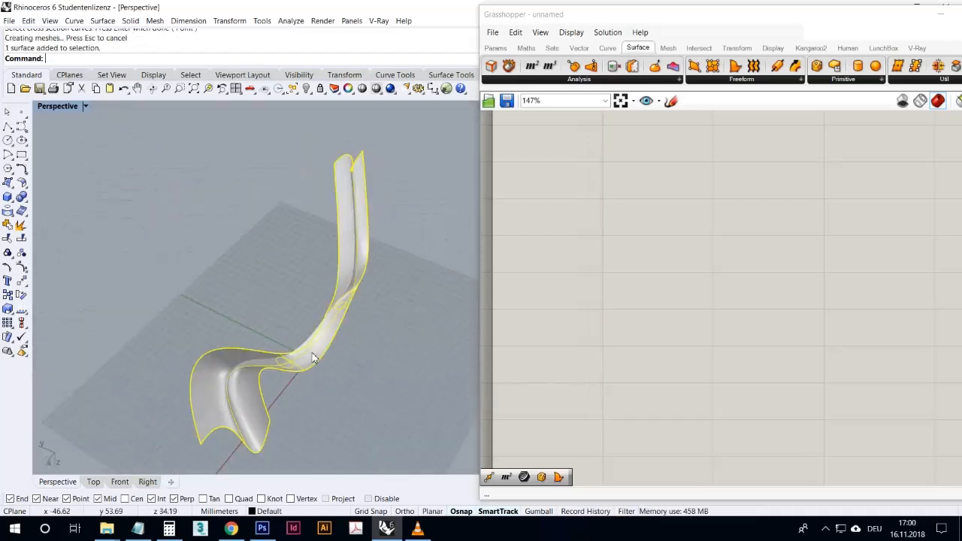
pyautogui.press('Delete')
pyautogui.moveTo(315, 352); pyautogui.dragTo(285, 405, button='right')
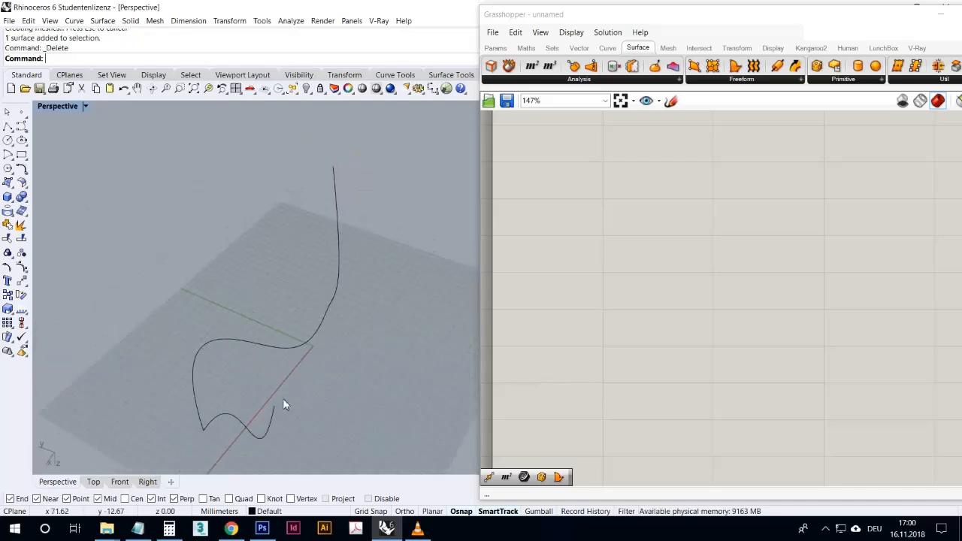
# - Draw a straight polyline about 97 mm long from the long curve near the origin, running in negative Y direction
pyautogui.click(8, 127)
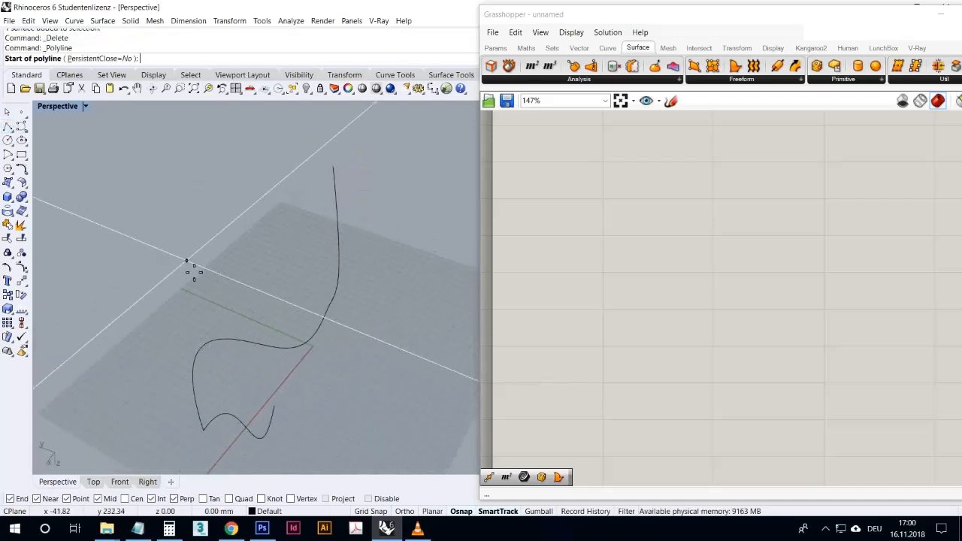
pyautogui.click(316, 333)
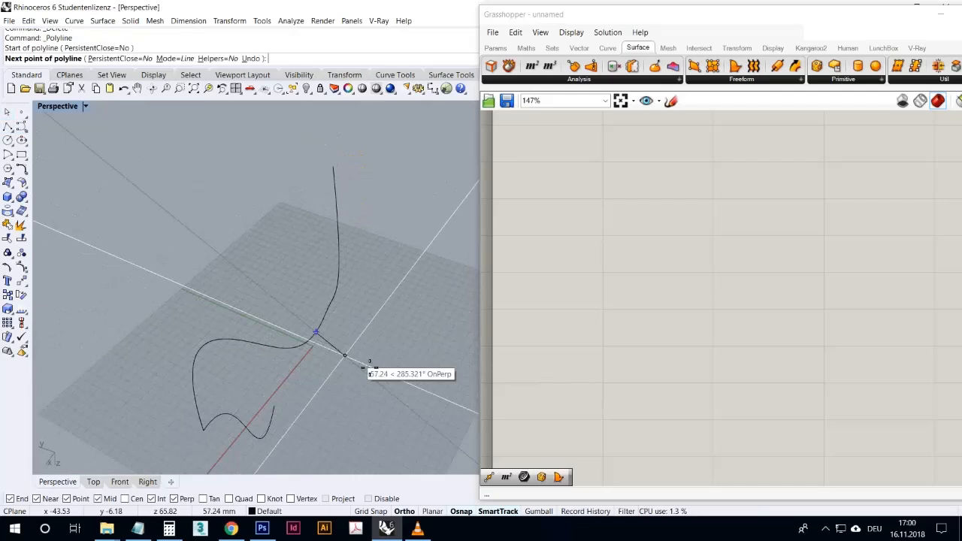
pyautogui.click(401, 344)
pyautogui.moveTo(401, 343); pyautogui.dragTo(397, 342, button='right')
pyautogui.rightClick(394, 338)
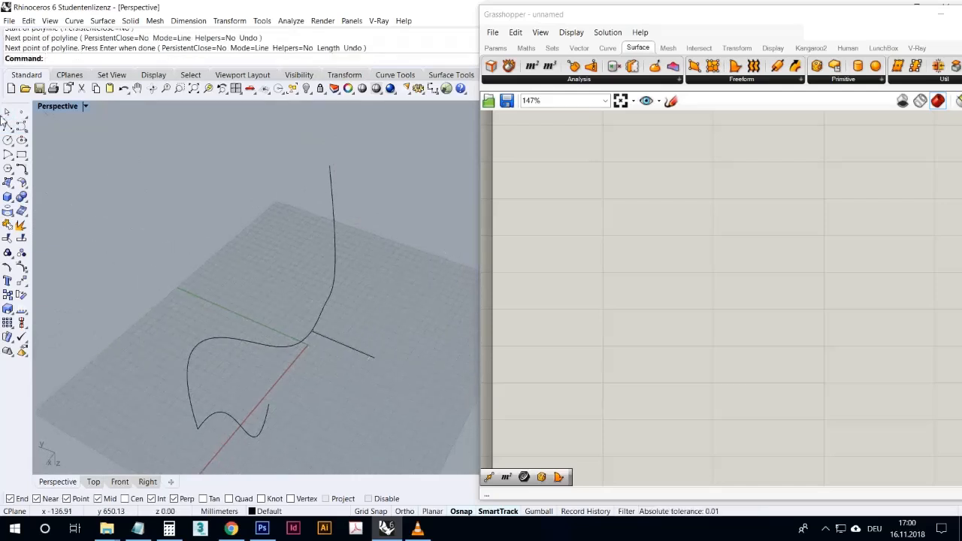
# - Draw an arched five-point control point curve in the Right view, starting at the long curve's far negative X end
pyautogui.click(21, 126)
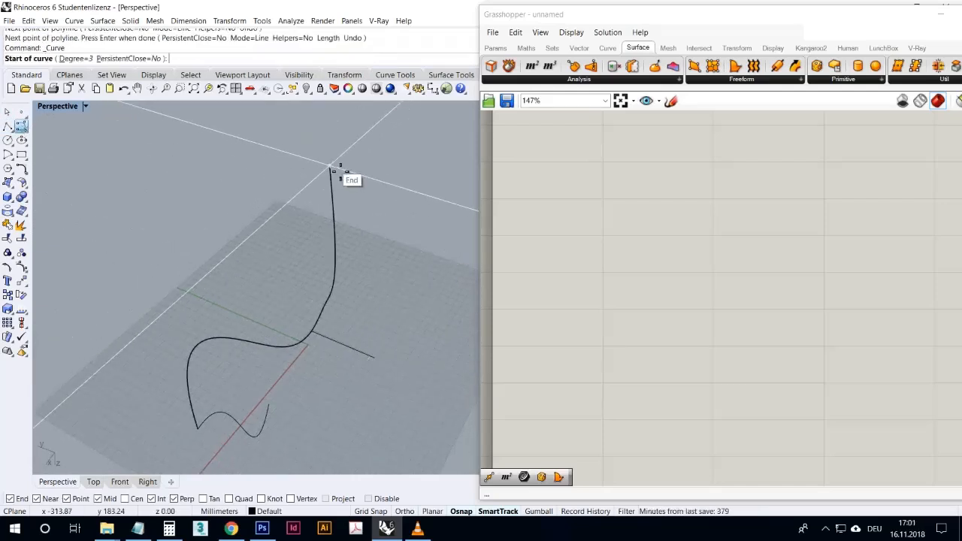
pyautogui.click(329, 165)
pyautogui.doubleClick(60, 106)
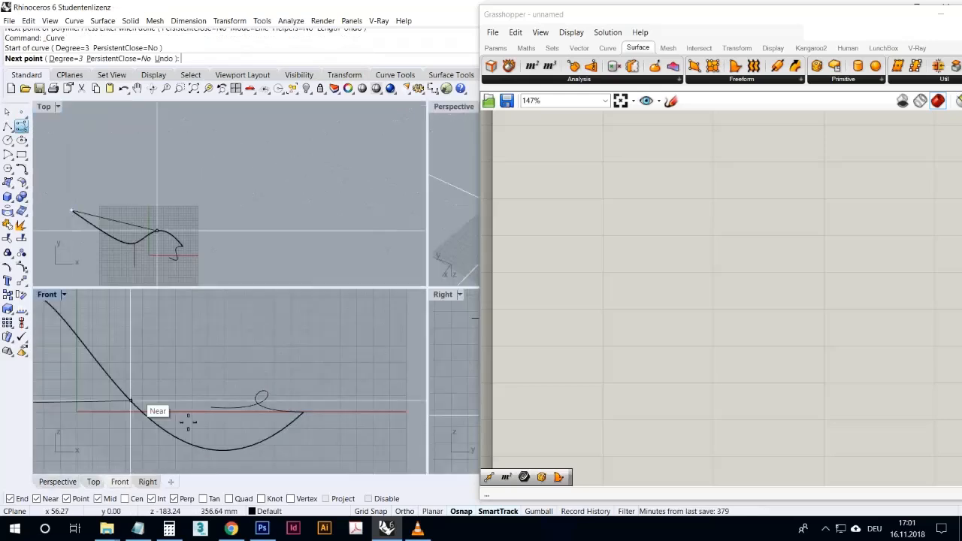
pyautogui.doubleClick(444, 295)
pyautogui.scroll(-3, 318, 318)
pyautogui.scroll(2, 275, 338)
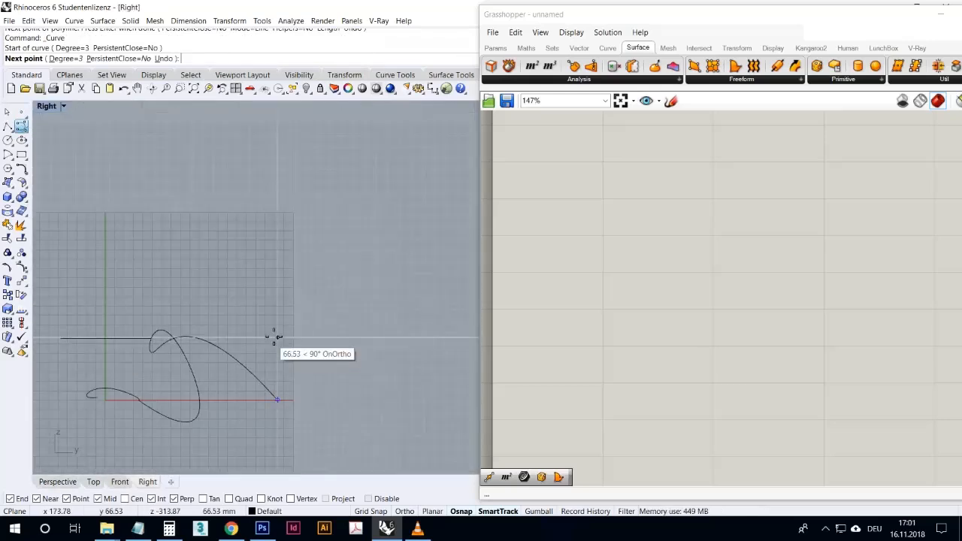
pyautogui.click(264, 324)
pyautogui.click(297, 306)
pyautogui.click(376, 364)
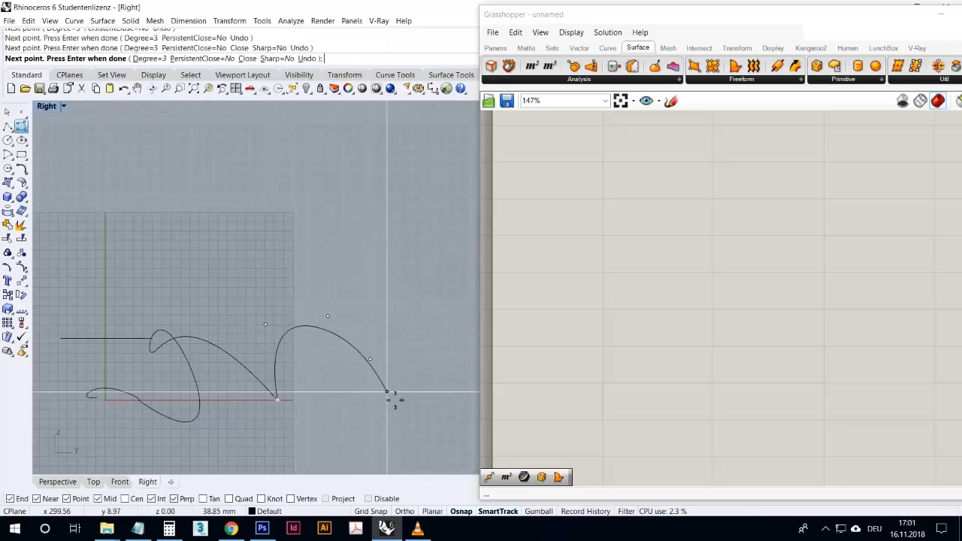
pyautogui.click(385, 391)
pyautogui.press('Return')
# - Delete the arched curve attached to the long curve's far end
pyautogui.doubleClick(51, 107)
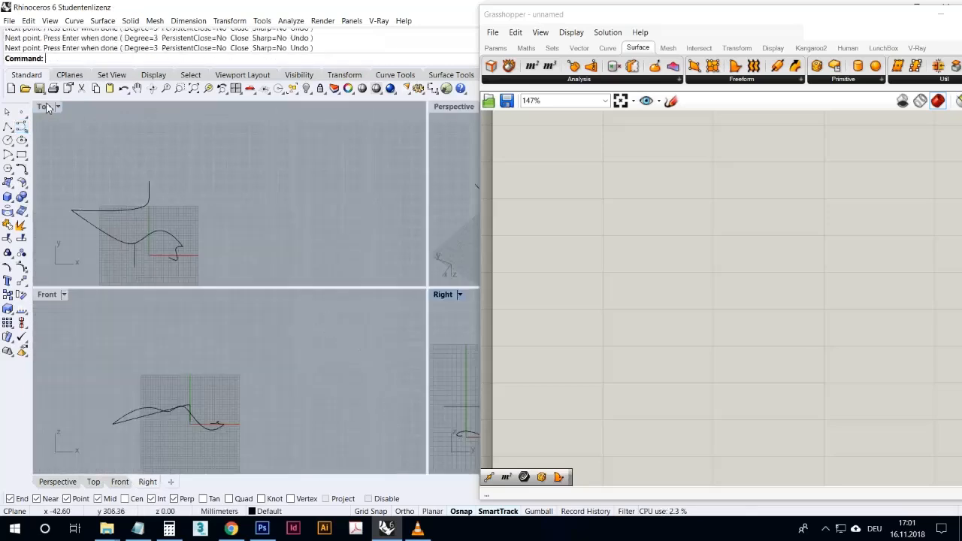
pyautogui.doubleClick(453, 106)
pyautogui.moveTo(362, 227); pyautogui.dragTo(290, 304, button='right')
pyautogui.moveTo(290, 304); pyautogui.dragTo(239, 292)
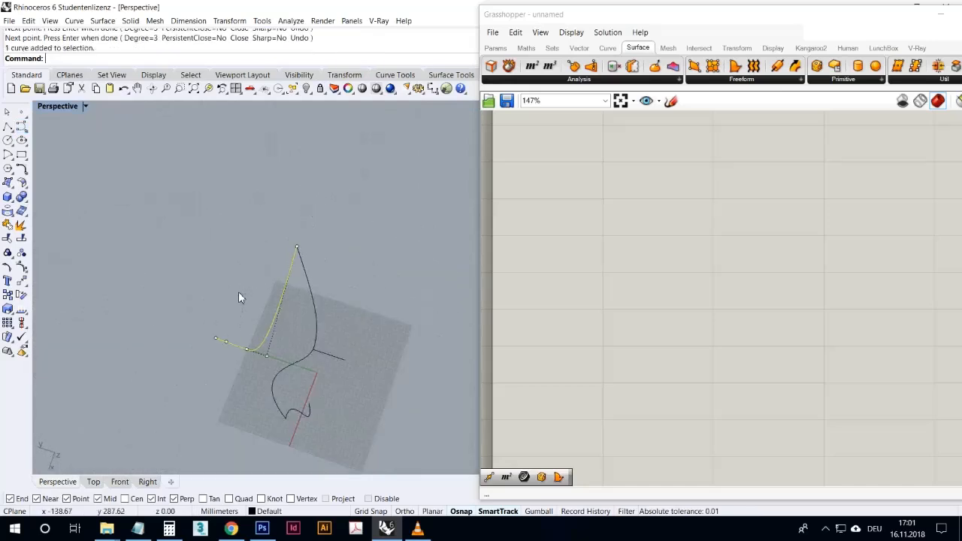
pyautogui.press('Delete')
pyautogui.moveTo(281, 283); pyautogui.dragTo(264, 267, button='right')
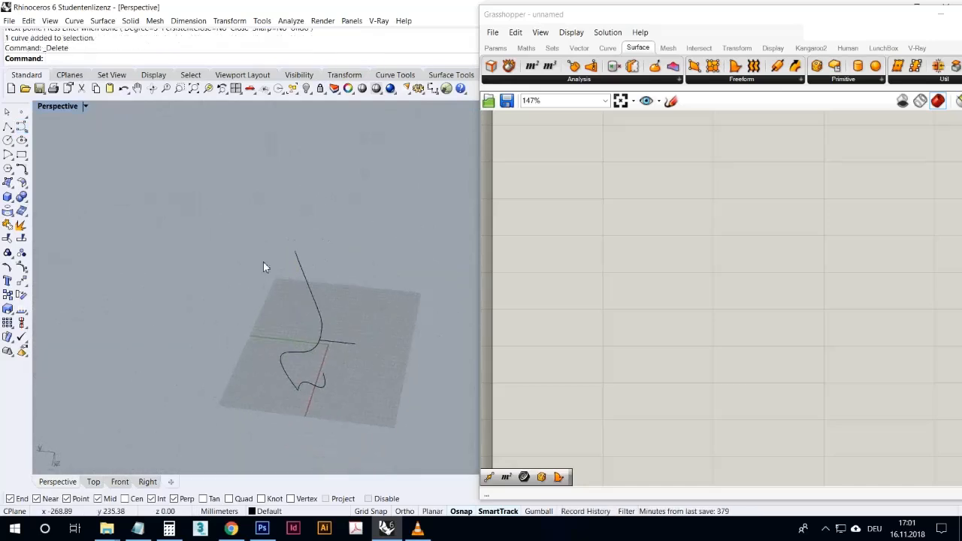
# - Draw an arched four-point control point curve in the Right view, starting at the origin (0) and rising toward positive Y
pyautogui.click(21, 126)
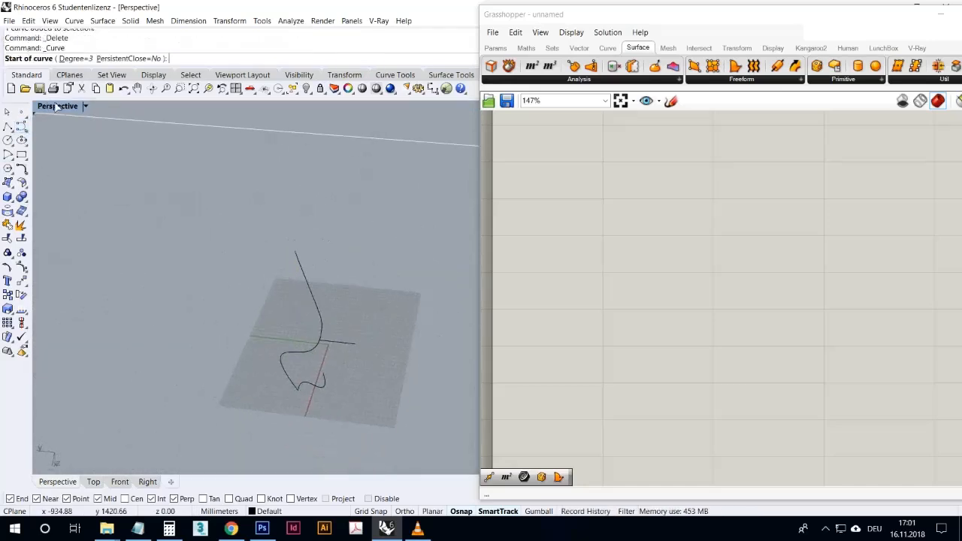
pyautogui.doubleClick(54, 108)
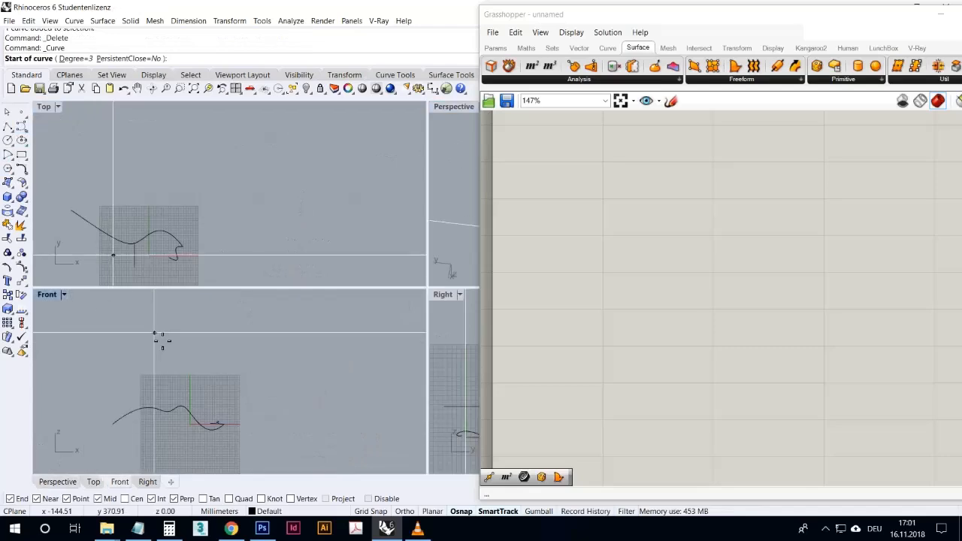
pyautogui.doubleClick(443, 296)
pyautogui.write('0')
pyautogui.press('Return')
pyautogui.click(101, 340)
pyautogui.click(153, 337)
pyautogui.click(194, 371)
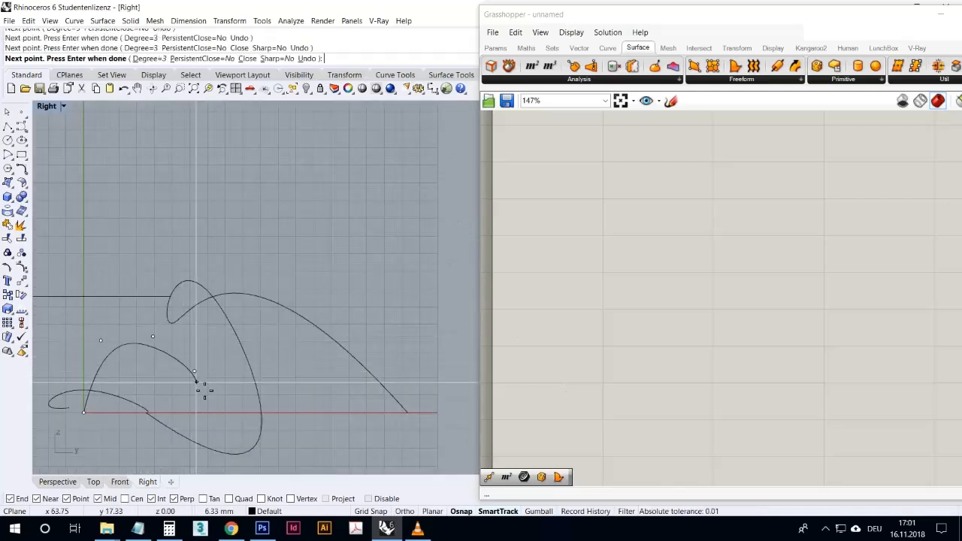
pyautogui.press('Return')
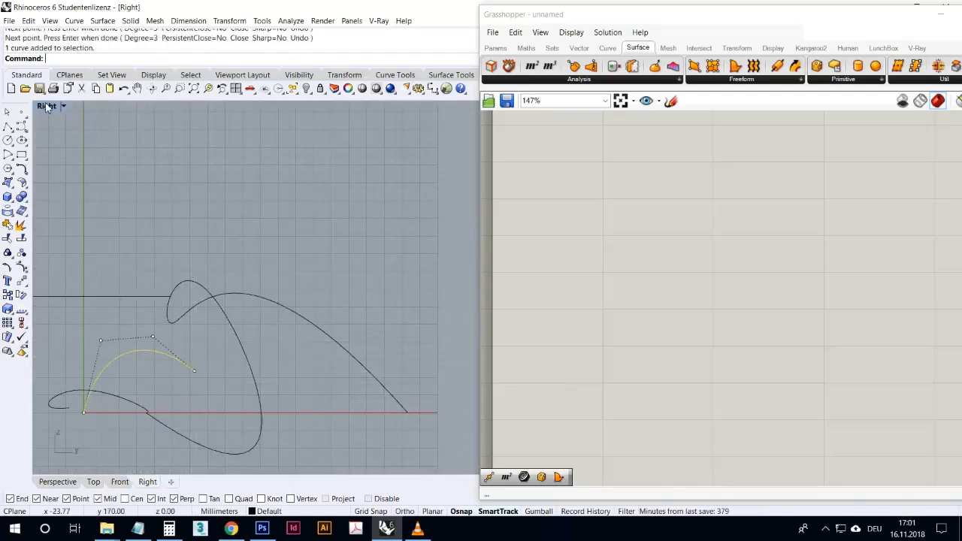
pyautogui.doubleClick(46, 106)
pyautogui.doubleClick(454, 106)
pyautogui.scroll(10, 351, 310)
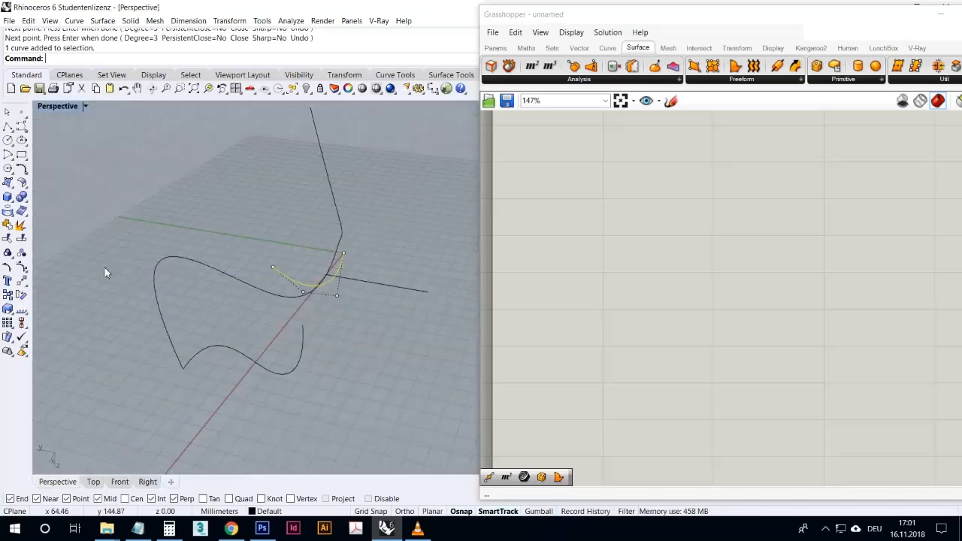
# - Move the arched curve by its free end point onto the upper far end of the long curve
pyautogui.click(21, 281)
pyautogui.click(273, 267)
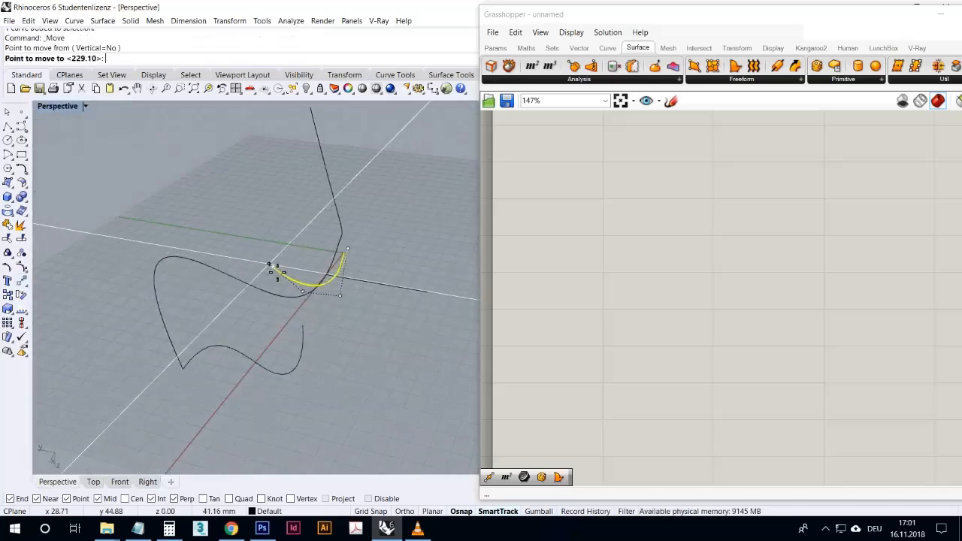
pyautogui.click(311, 109)
# - Create a one-rail sweep along the long curve through all three cross-section curves, using the Freeform frame style and unchanged cross sections
pyautogui.moveTo(367, 213); pyautogui.dragTo(307, 263, button='right')
pyautogui.scroll(5, 293, 307)
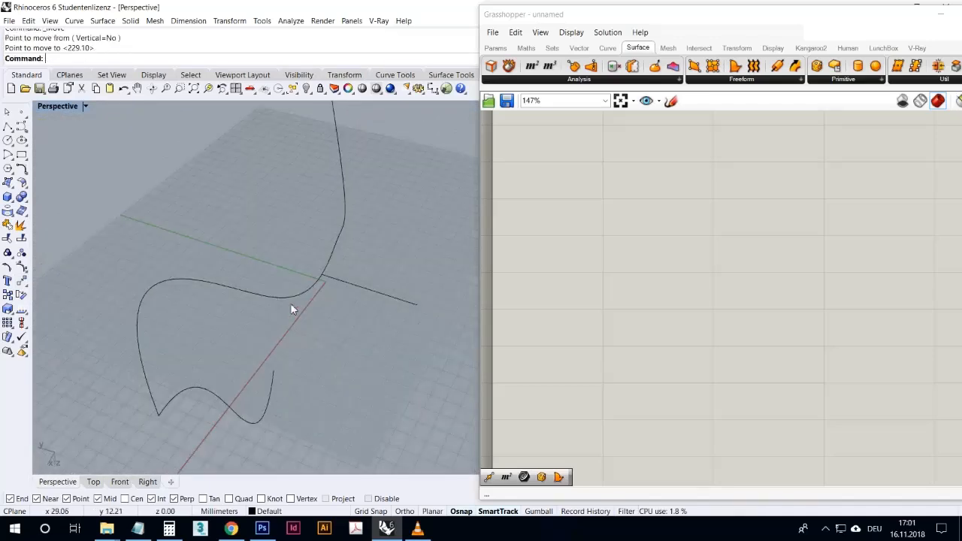
pyautogui.rightClick(73, 65)
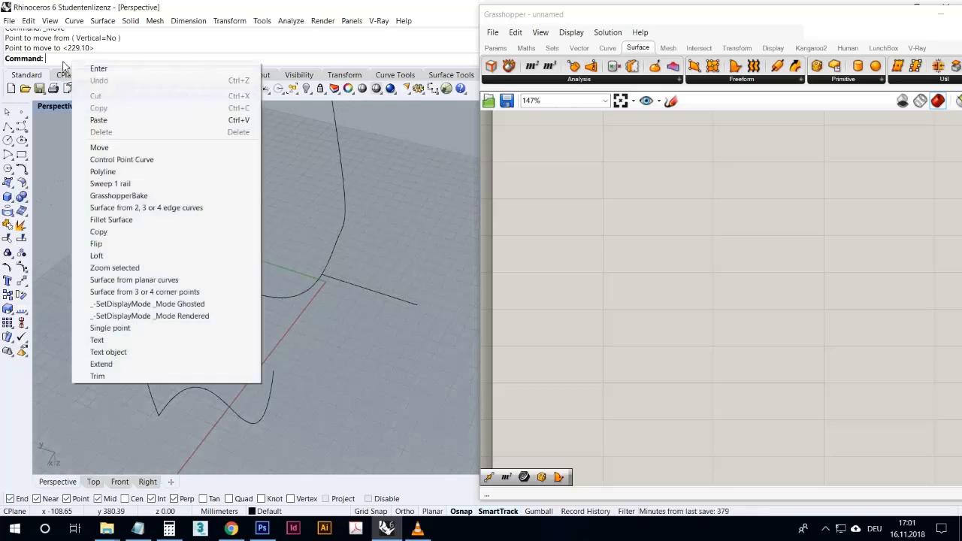
pyautogui.click(66, 65)
pyautogui.rightClick(69, 66)
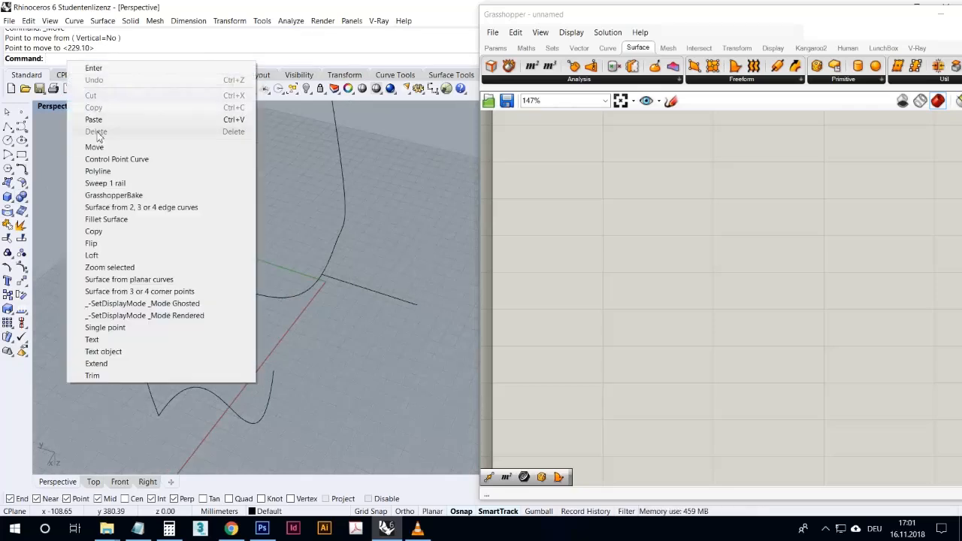
pyautogui.click(110, 185)
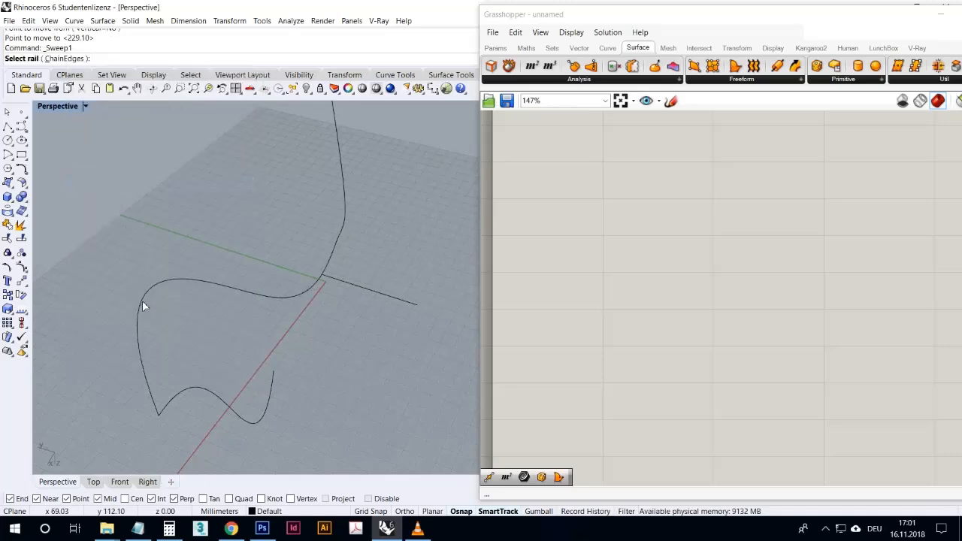
pyautogui.click(142, 300)
pyautogui.scroll(-5, 226, 361)
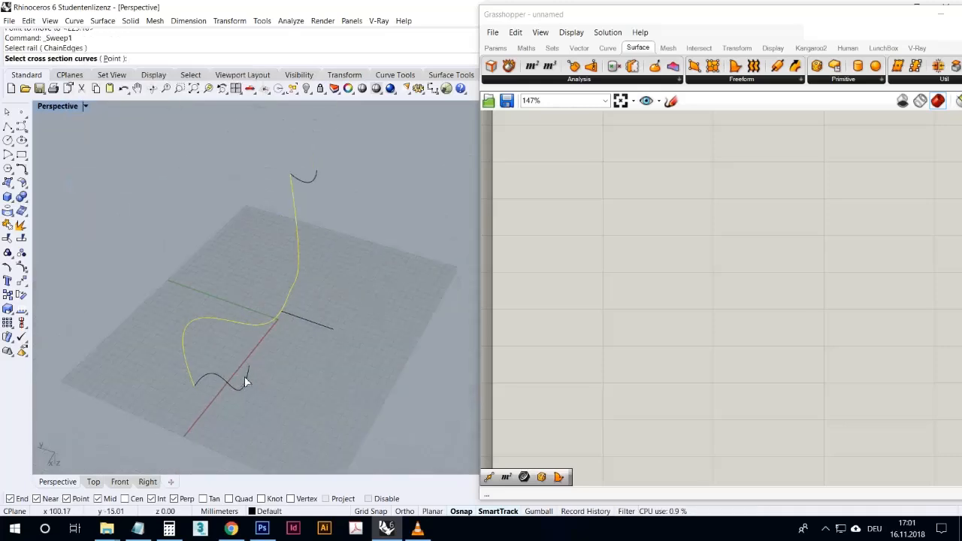
pyautogui.click(248, 379)
pyautogui.click(315, 325)
pyautogui.click(315, 181)
pyautogui.press('Return')
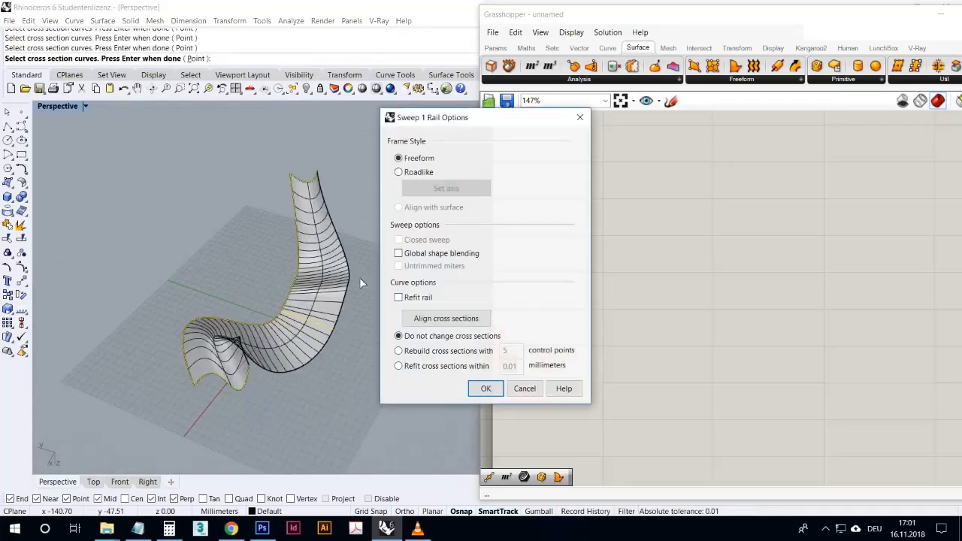
pyautogui.click(482, 390)
# - Inspect the swept surface and move it aside, away from its source curves
pyautogui.moveTo(391, 386); pyautogui.dragTo(414, 406, button='right')
pyautogui.scroll(6, 296, 347)
pyautogui.moveTo(295, 366); pyautogui.dragTo(275, 316, button='right')
pyautogui.scroll(-4, 281, 363)
pyautogui.scroll(3, 295, 361)
pyautogui.scroll(-6, 302, 357)
pyautogui.click(275, 316)
pyautogui.moveTo(275, 316); pyautogui.dragTo(311, 311)
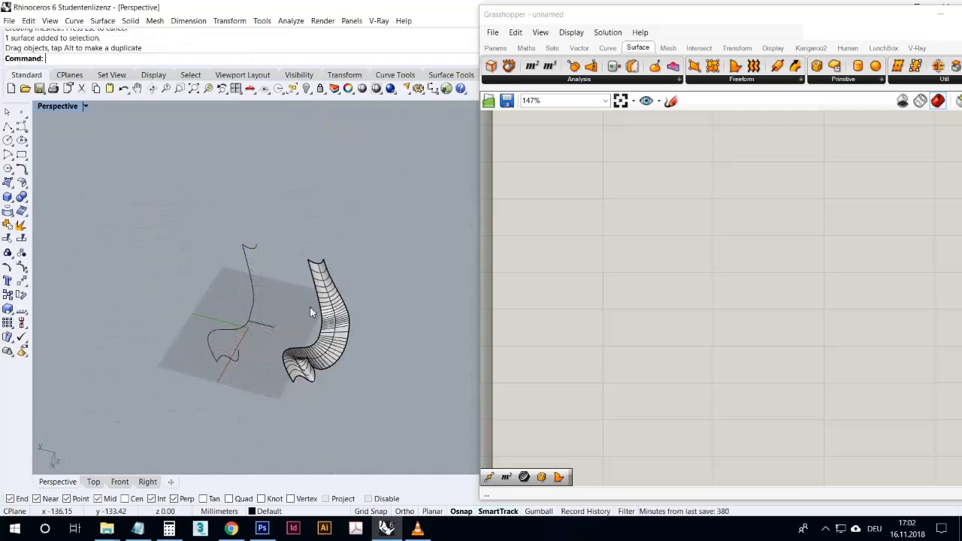
# - Place four Curve parameters on the Grasshopper canvas, arranging one above a group of three
pyautogui.click(621, 264)
pyautogui.click(496, 48)
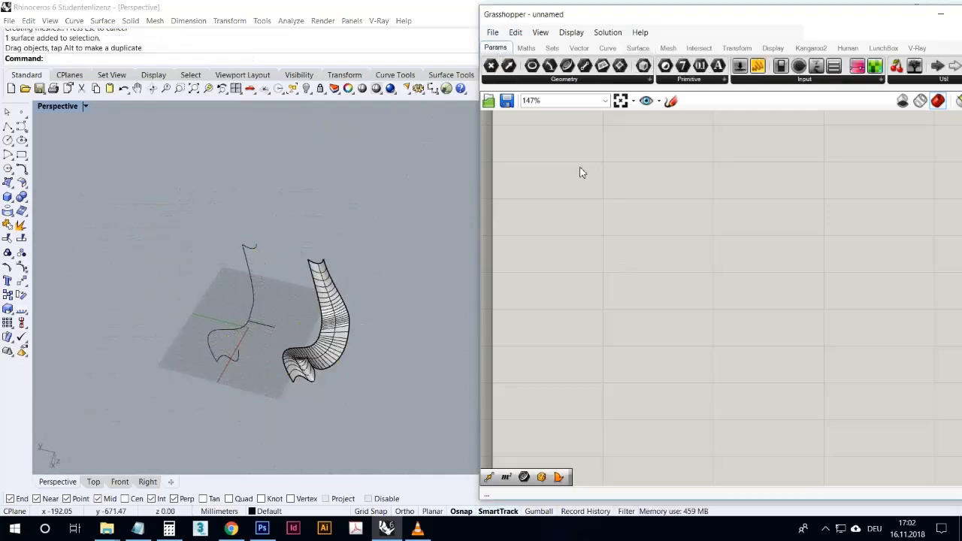
pyautogui.moveTo(573, 83); pyautogui.dragTo(550, 173)
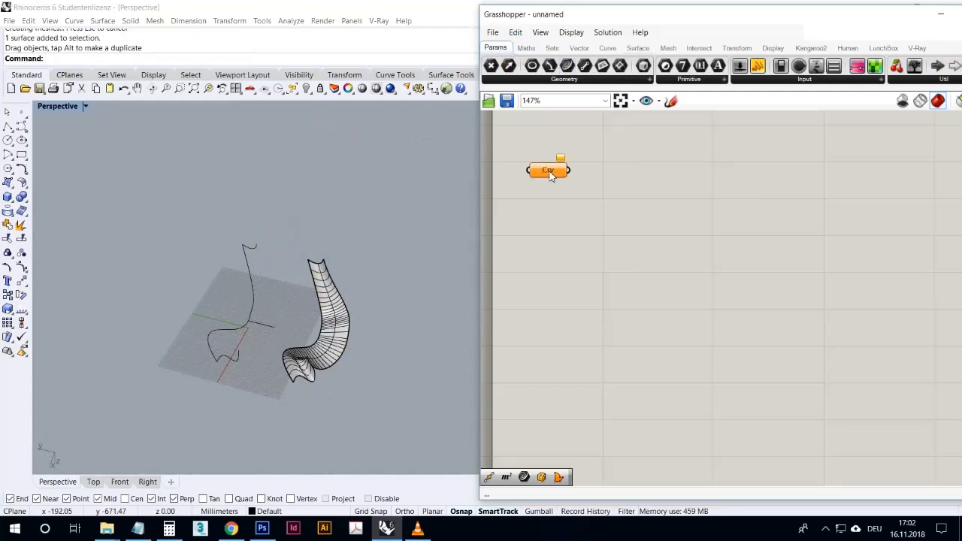
pyautogui.hotkey('ctrl', 'v')
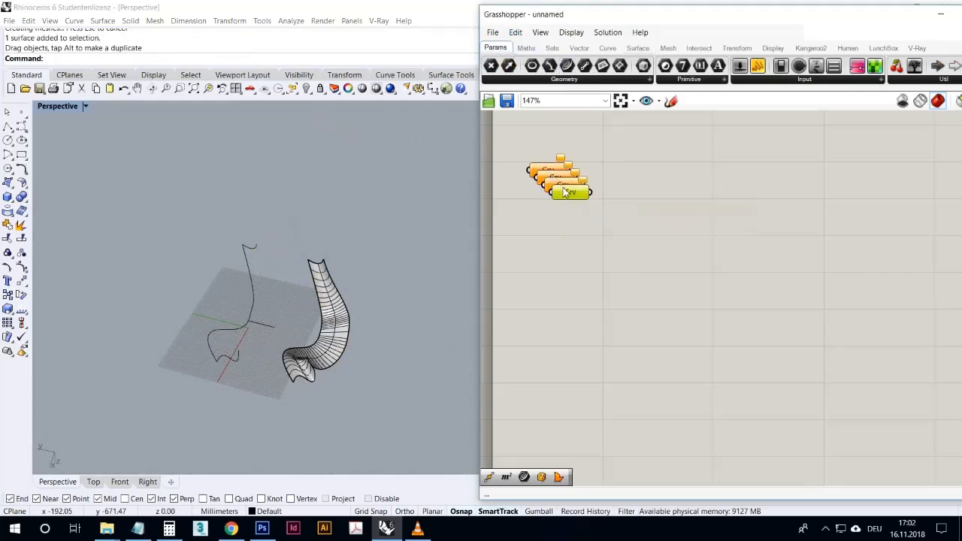
pyautogui.moveTo(564, 191); pyautogui.dragTo(561, 234)
pyautogui.moveTo(568, 190); pyautogui.dragTo(558, 143)
pyautogui.moveTo(558, 250); pyautogui.dragTo(555, 233)
# - Reference the long rail curve in the separate uppermost Curve parameter
pyautogui.click(553, 142)
pyautogui.rightClick(553, 142)
pyautogui.click(577, 298)
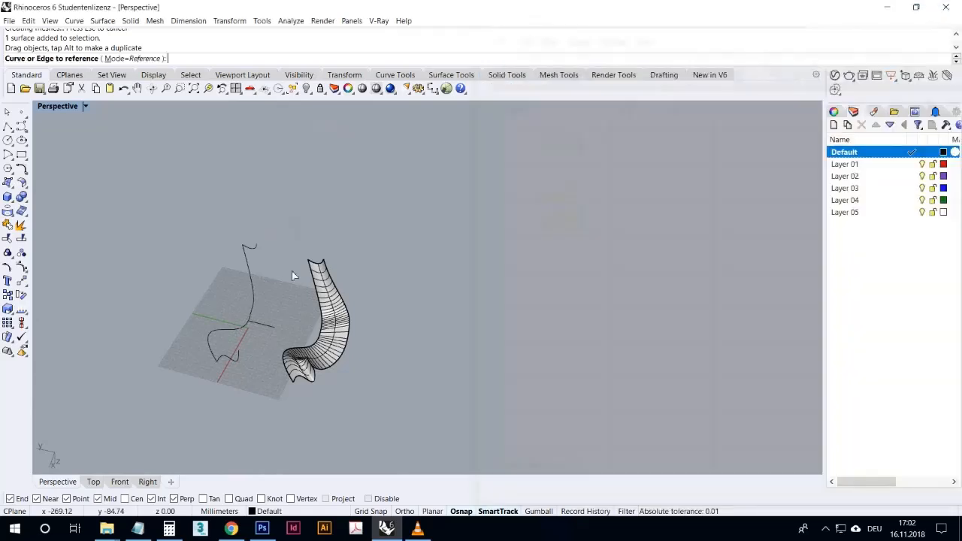
pyautogui.click(256, 293)
# - Reference the wavy end curve, the straight line and the arched curve in the three grouped Curve parameters, in that order
pyautogui.rightClick(554, 199)
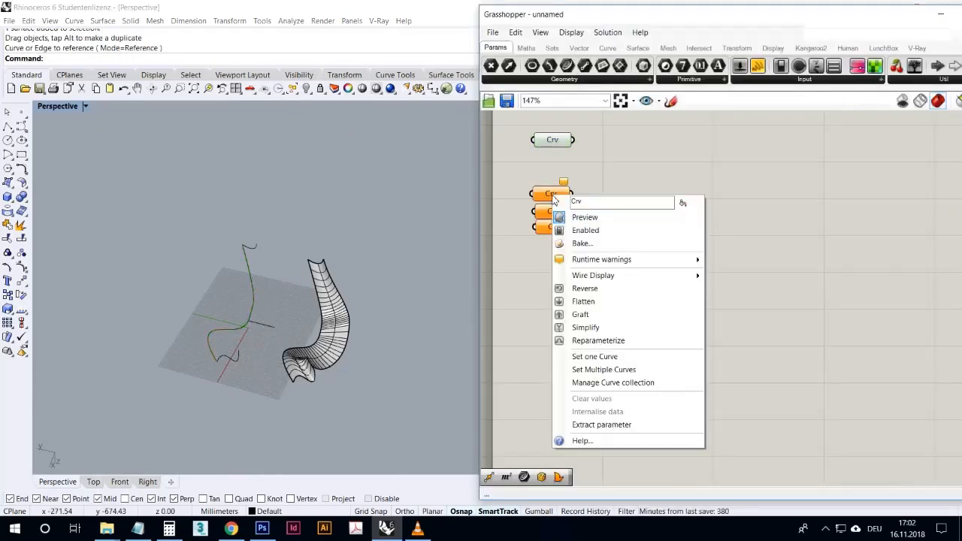
pyautogui.click(586, 356)
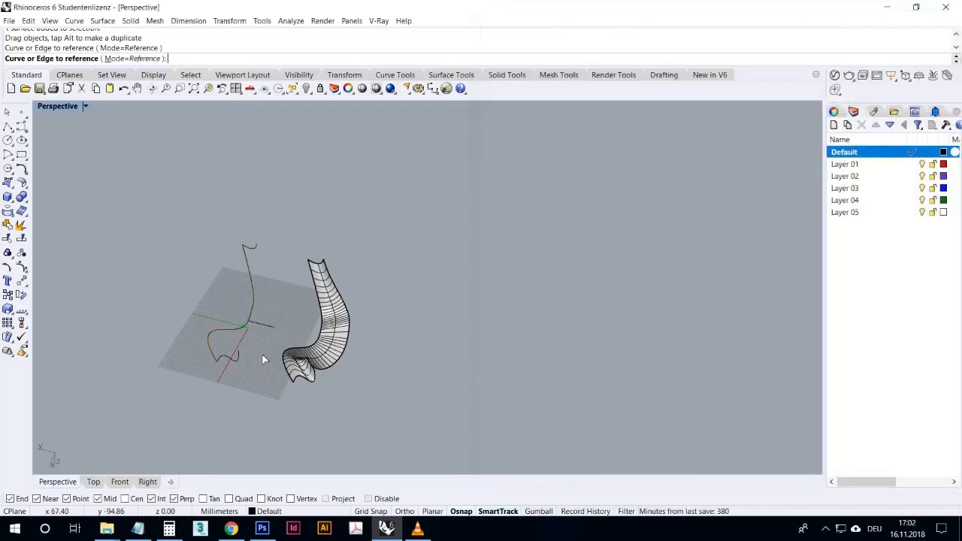
pyautogui.click(239, 363)
pyautogui.rightClick(554, 216)
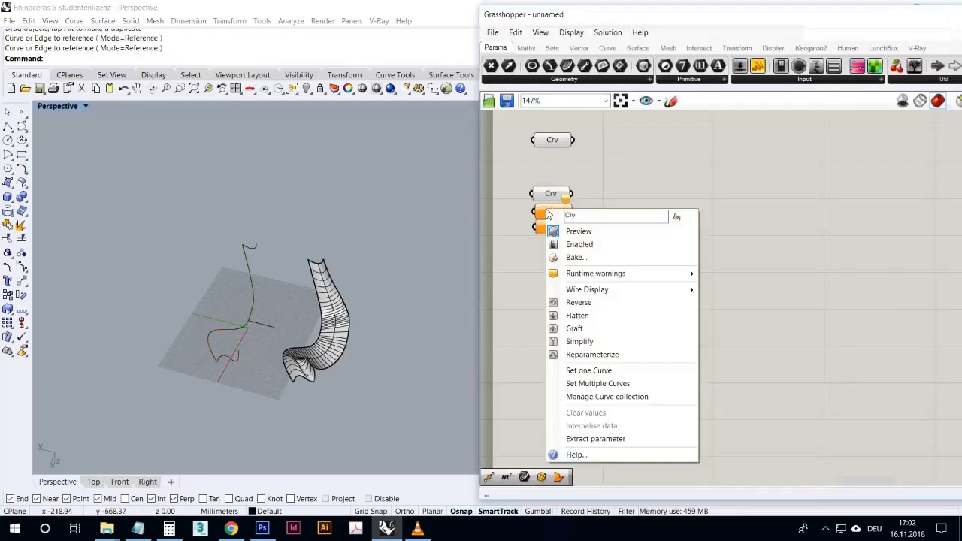
pyautogui.click(586, 370)
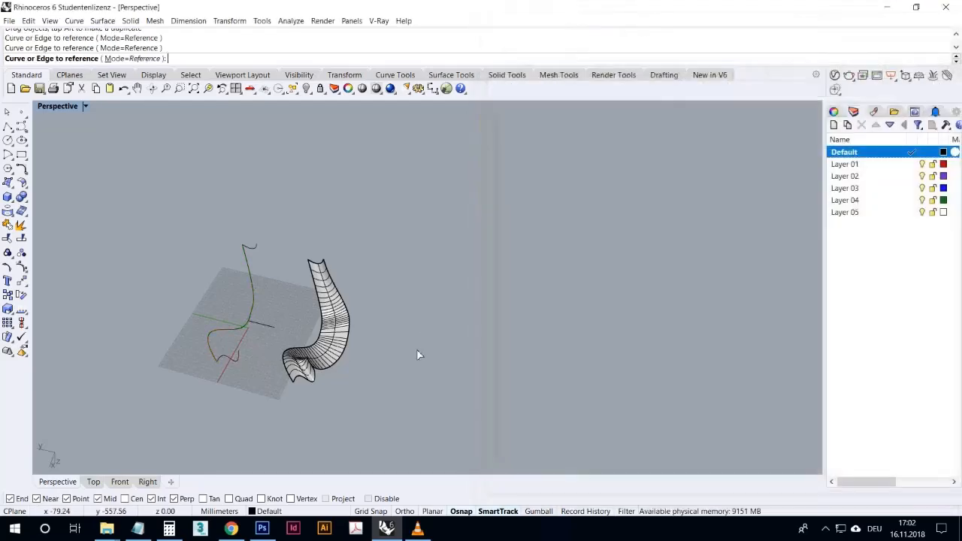
pyautogui.click(274, 329)
pyautogui.rightClick(554, 230)
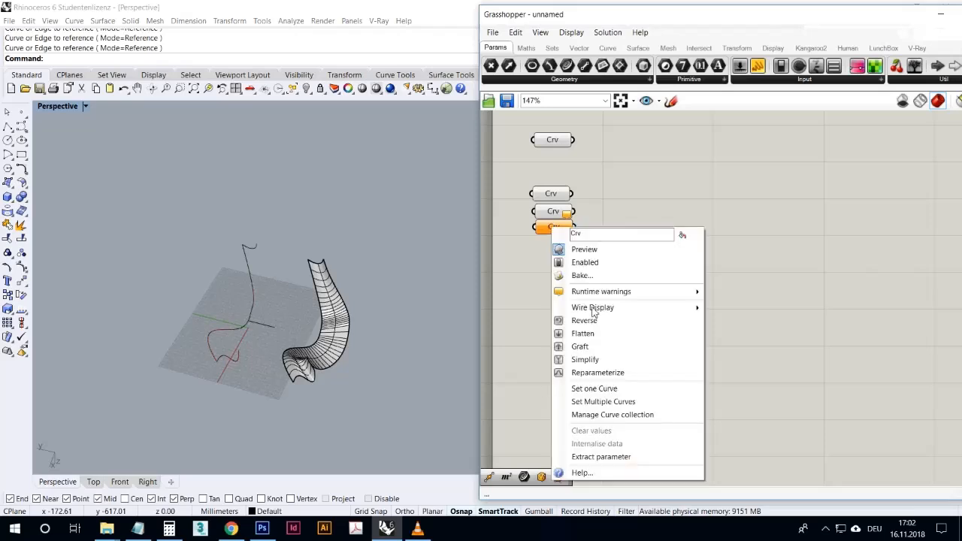
pyautogui.click(586, 385)
pyautogui.click(256, 248)
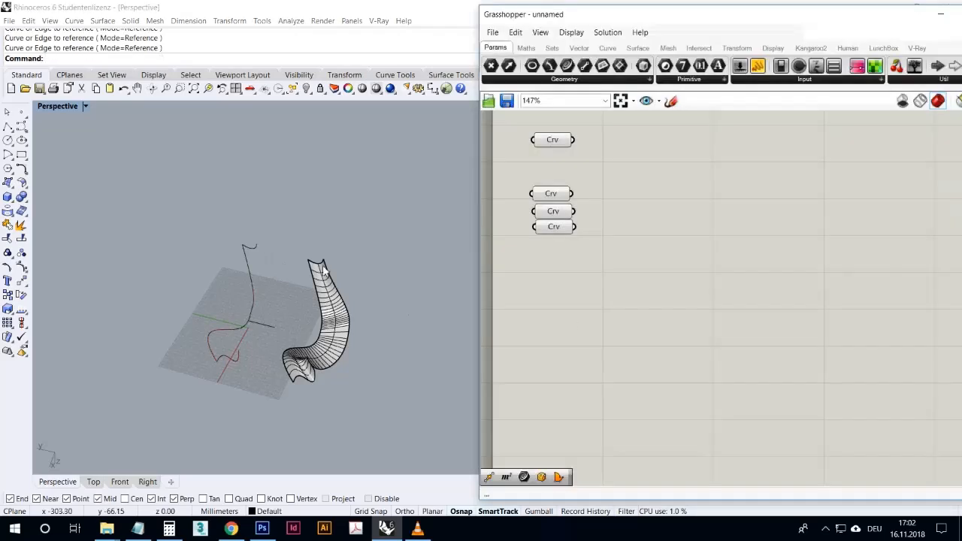
# - Add a Sweep1 component and connect the rail curve to its R input and the three section curves to its S input
pyautogui.doubleClick(597, 315)
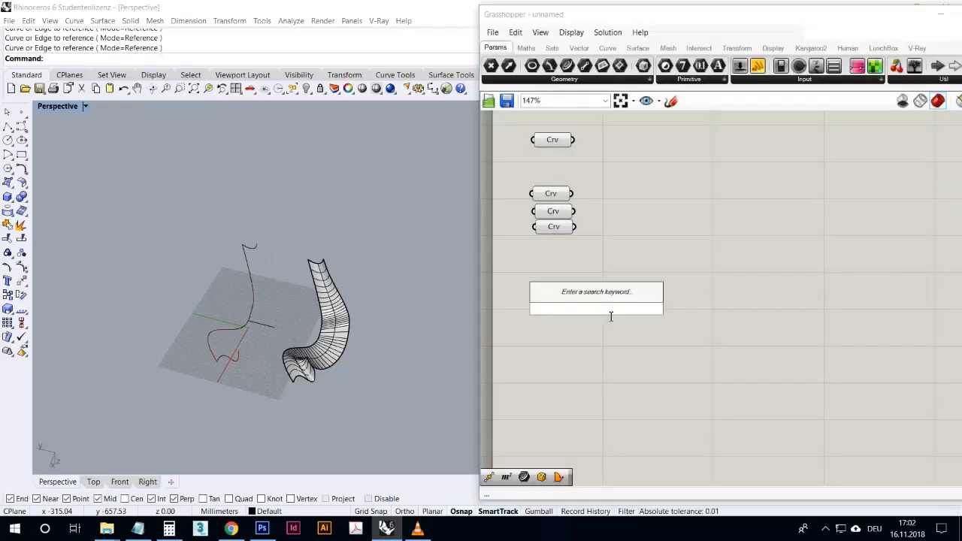
pyautogui.write('sweep')
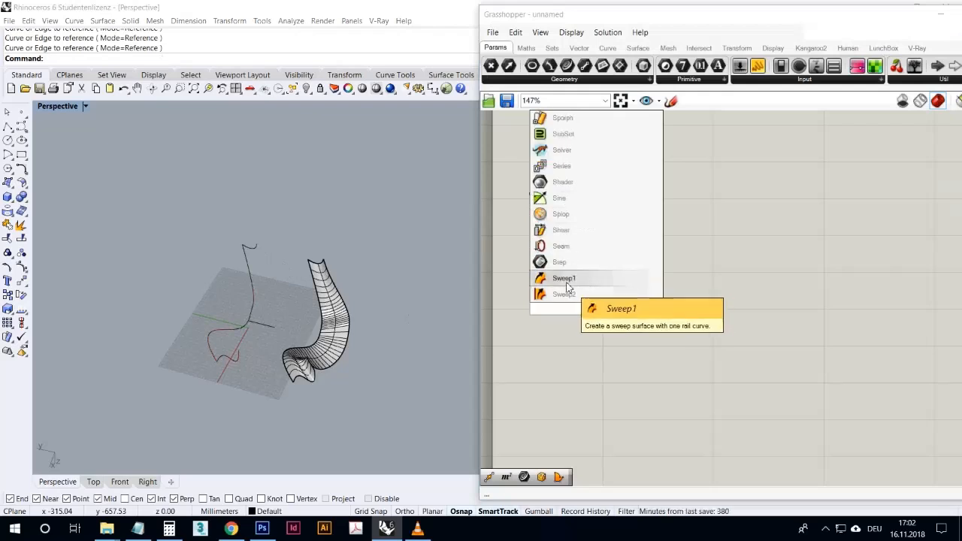
pyautogui.click(565, 279)
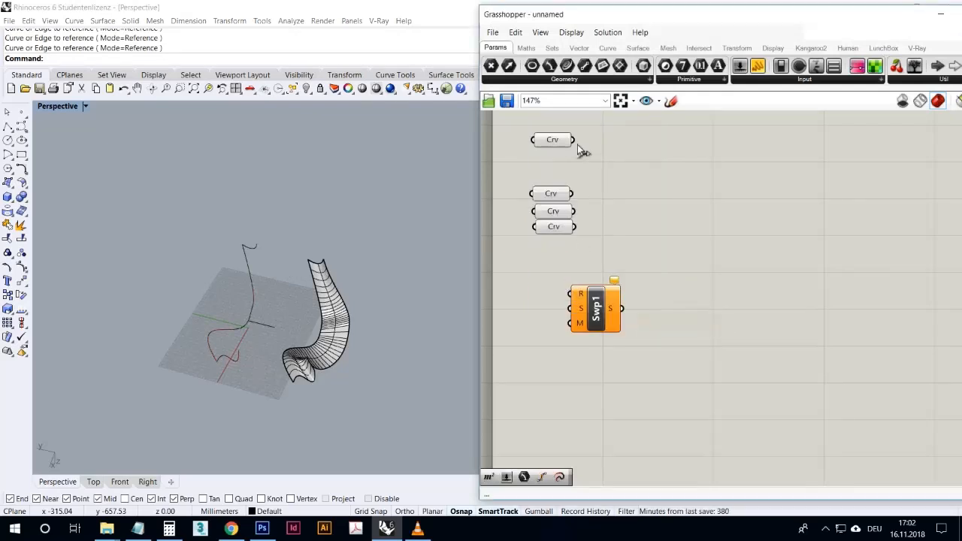
pyautogui.moveTo(574, 140); pyautogui.dragTo(641, 178)
pyautogui.moveTo(572, 194); pyautogui.dragTo(621, 176)
pyautogui.keyDown('shift'); pyautogui.moveTo(601, 208); pyautogui.dragTo(621, 176); pyautogui.keyUp('shift')
# - Examine the Grasshopper sweep preview from several angles, focusing on its end at the arched cross-section
pyautogui.moveTo(364, 286); pyautogui.dragTo(346, 262, button='right')
pyautogui.scroll(8, 227, 278)
pyautogui.moveTo(275, 271); pyautogui.dragTo(197, 283, button='right')
pyautogui.scroll(10, 319, 240)
pyautogui.moveTo(361, 287); pyautogui.dragTo(455, 334, button='right')
pyautogui.scroll(-10, 428, 270)
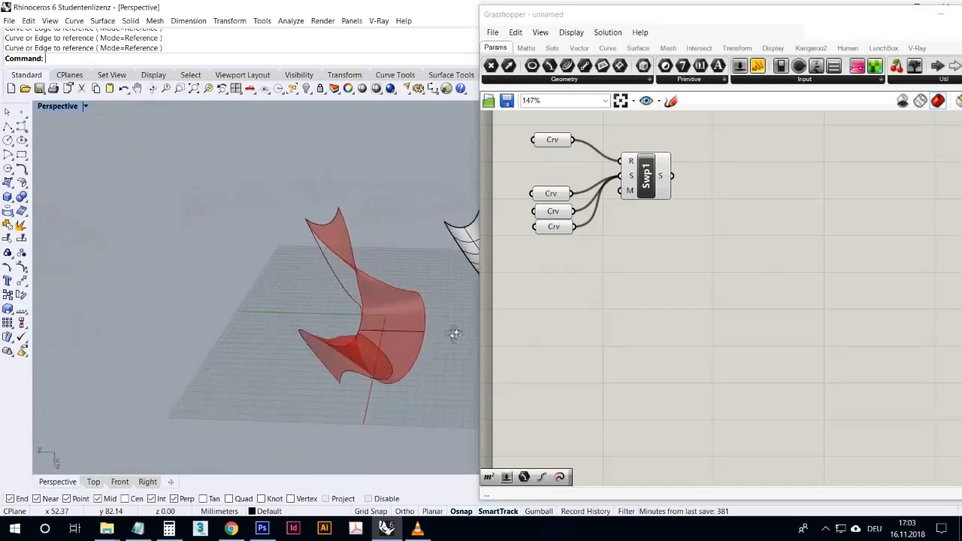
pyautogui.scroll(8, 335, 223)
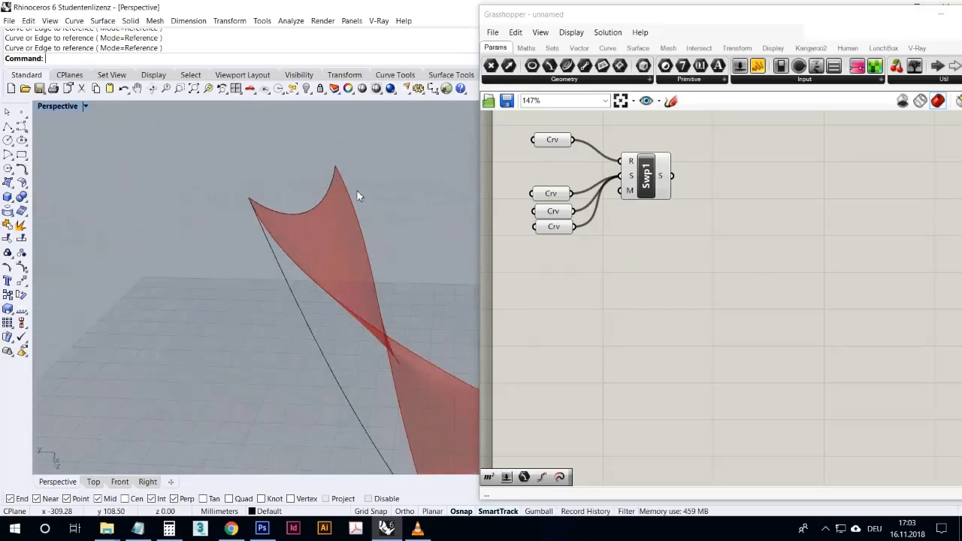
# - Make room beside Sweep1, add a Flip Curve component and connect the arched section's Curve parameter to its C input
pyautogui.moveTo(648, 190); pyautogui.dragTo(706, 187)
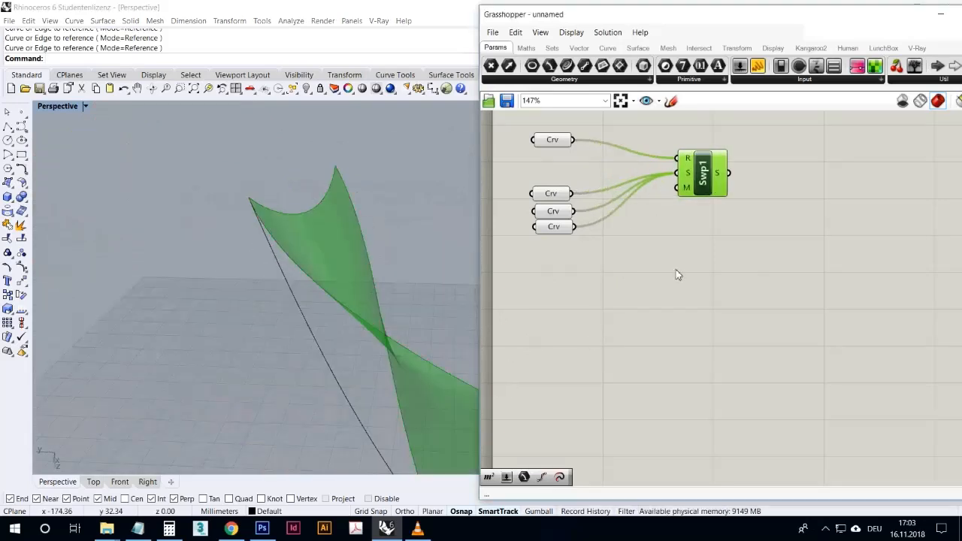
pyautogui.doubleClick(680, 275)
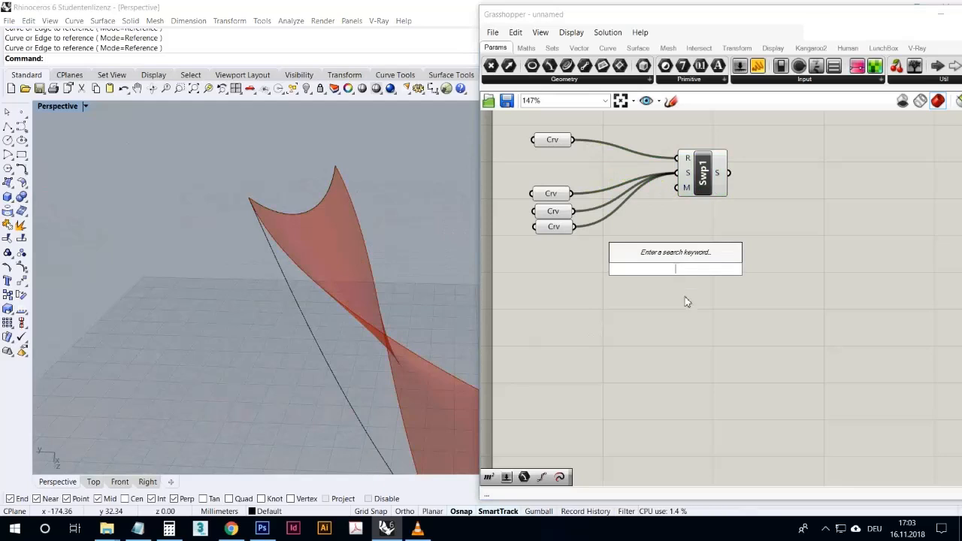
pyautogui.write('flip')
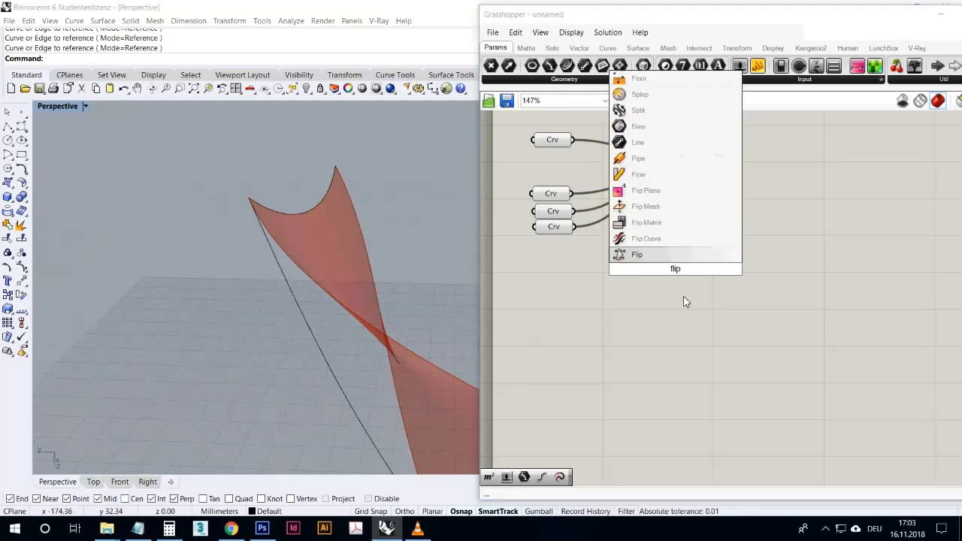
pyautogui.click(653, 239)
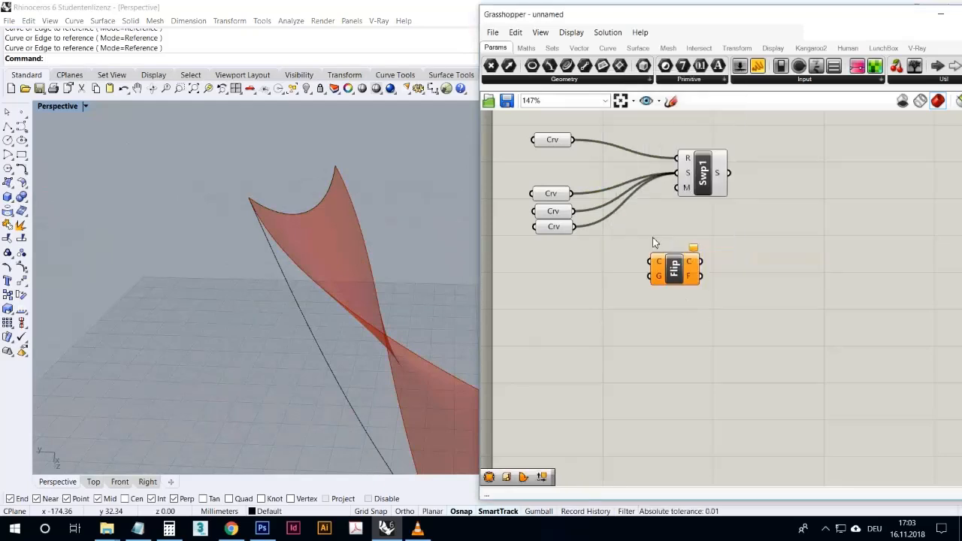
pyautogui.moveTo(640, 260); pyautogui.dragTo(646, 254)
pyautogui.click(564, 231)
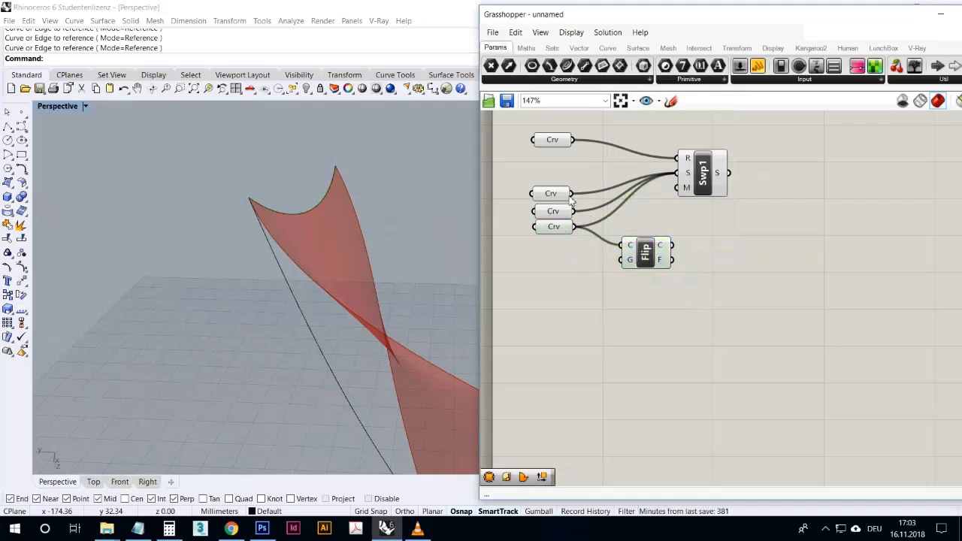
# - Replace the arched section's direct wire into Sweep1's S input with the flipped curve output
pyautogui.moveTo(671, 172)
pyautogui.mouseDown()
pyautogui.moveTo(640, 175)
pyautogui.moveTo(679, 173)
pyautogui.mouseUp()
pyautogui.moveTo(648, 253); pyautogui.dragTo(626, 235)
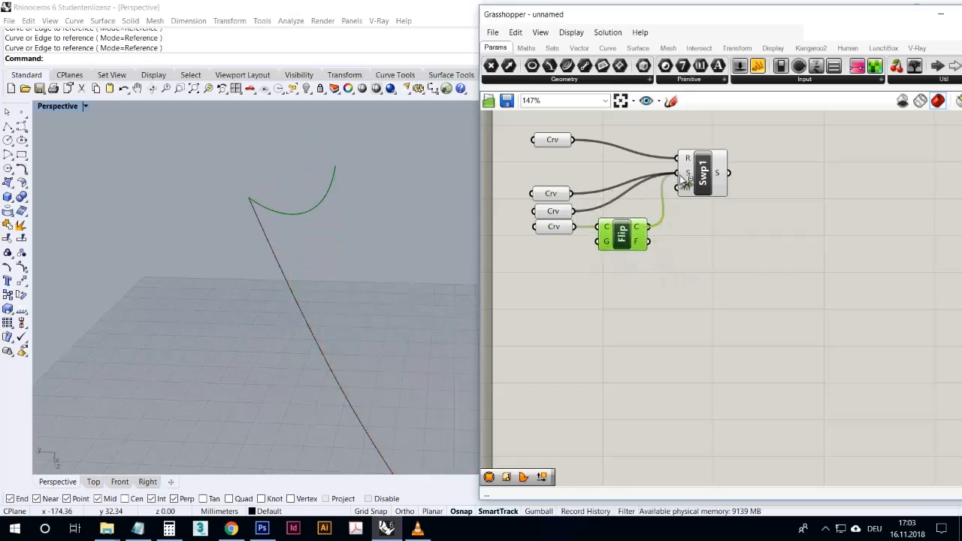
pyautogui.moveTo(681, 182); pyautogui.dragTo(679, 187)
pyautogui.click(679, 248)
# - Bake the Sweep1 surface into Rhino with the default attributes
pyautogui.moveTo(467, 358); pyautogui.dragTo(362, 399, button='right')
pyautogui.click(724, 192)
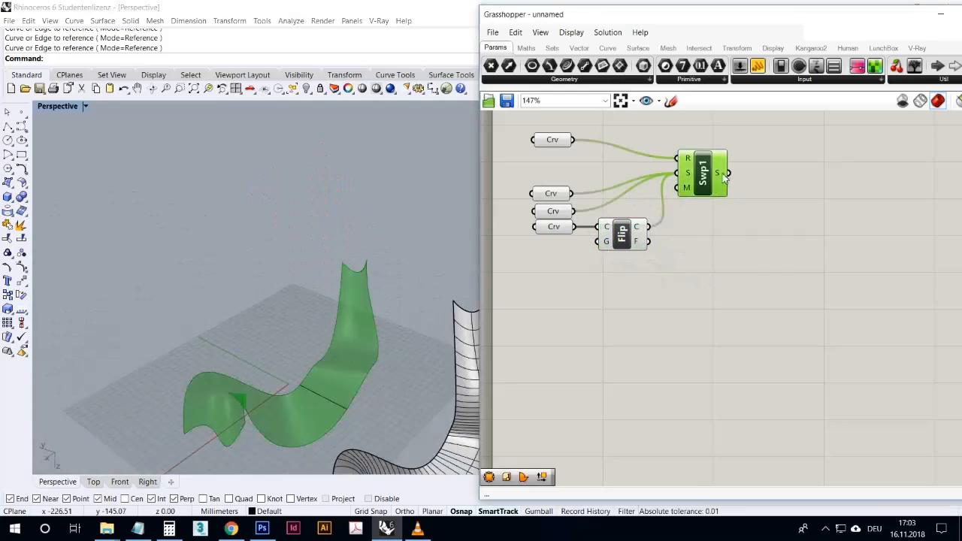
pyautogui.rightClick(721, 178)
pyautogui.click(741, 193)
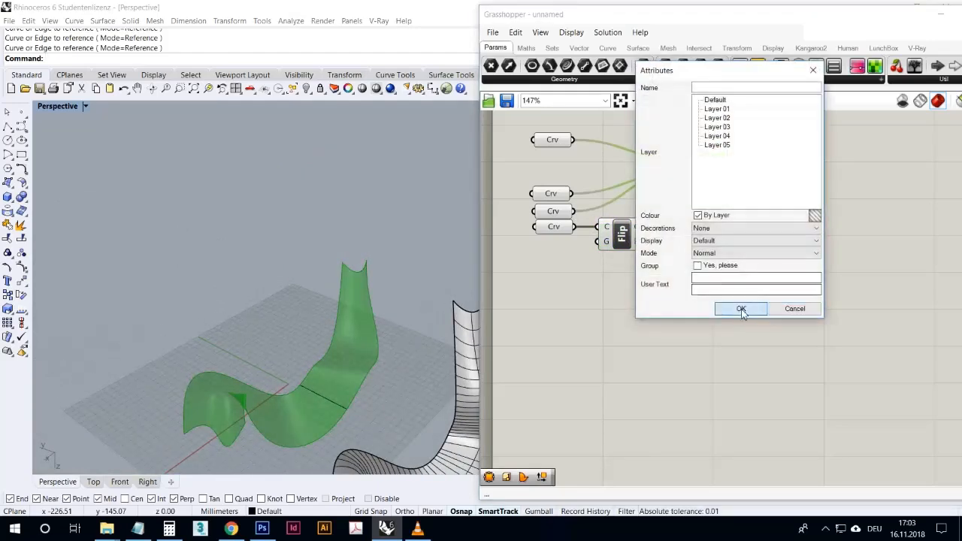
pyautogui.click(739, 308)
pyautogui.click(636, 333)
# - Compare the baked Grasshopper sweep with the Rhino sweep surface in the Top view
pyautogui.scroll(-6, 286, 327)
pyautogui.moveTo(263, 331); pyautogui.dragTo(235, 370, button='right')
pyautogui.doubleClick(44, 106)
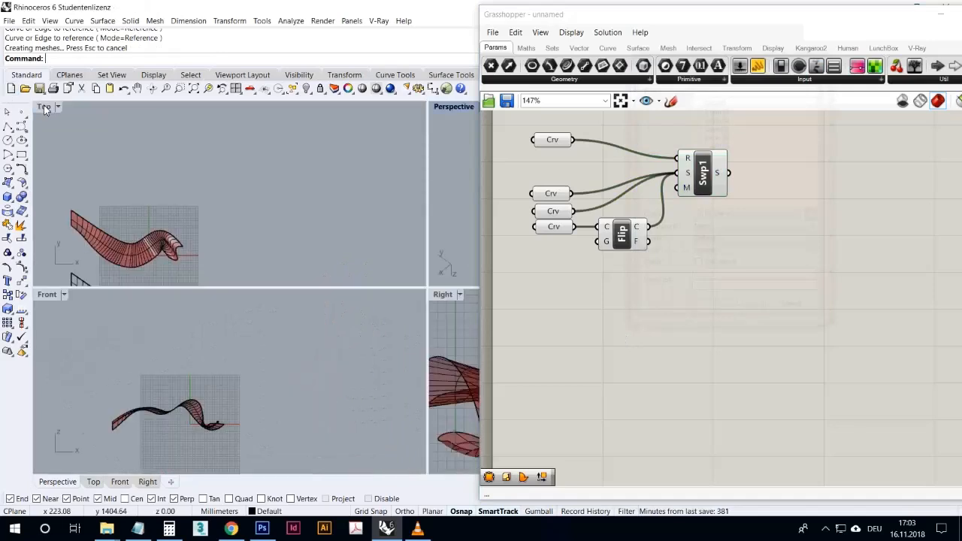
pyautogui.doubleClick(44, 106)
pyautogui.scroll(3, 248, 361)
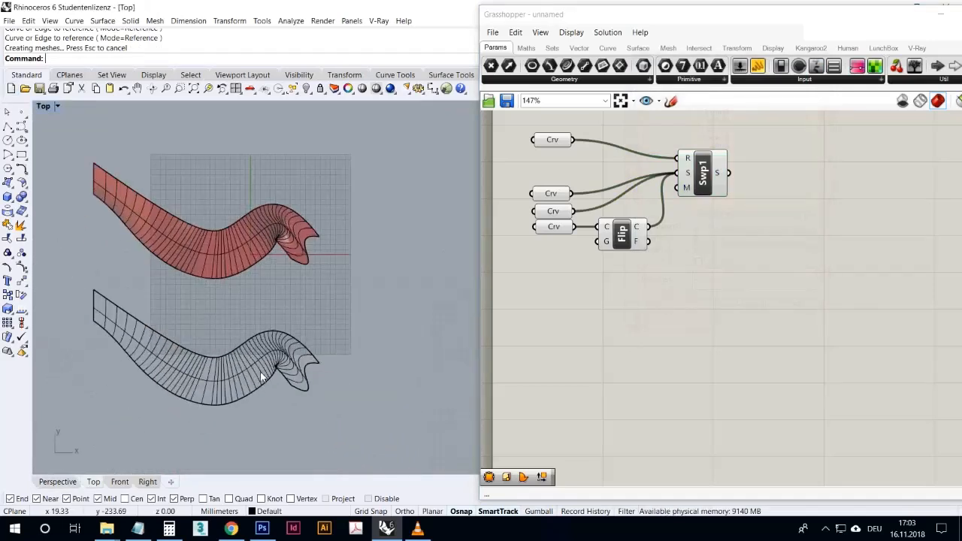
pyautogui.moveTo(267, 376); pyautogui.dragTo(285, 392, button='right')
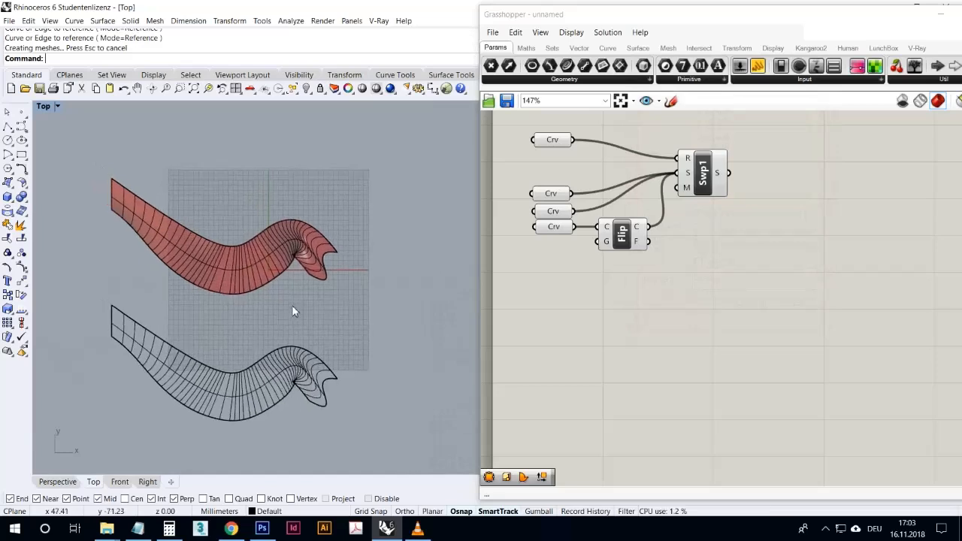
pyautogui.doubleClick(44, 107)
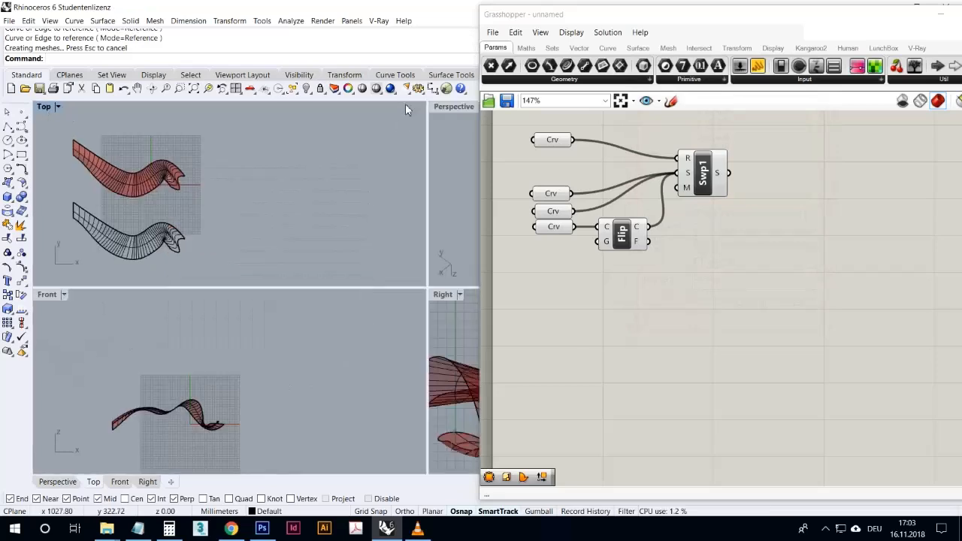
# - Maximize the Perspective view and delete the Rhino and baked sweep surfaces, keeping the input curves
pyautogui.doubleClick(453, 106)
pyautogui.moveTo(382, 333); pyautogui.dragTo(356, 311, button='right')
pyautogui.click(393, 380)
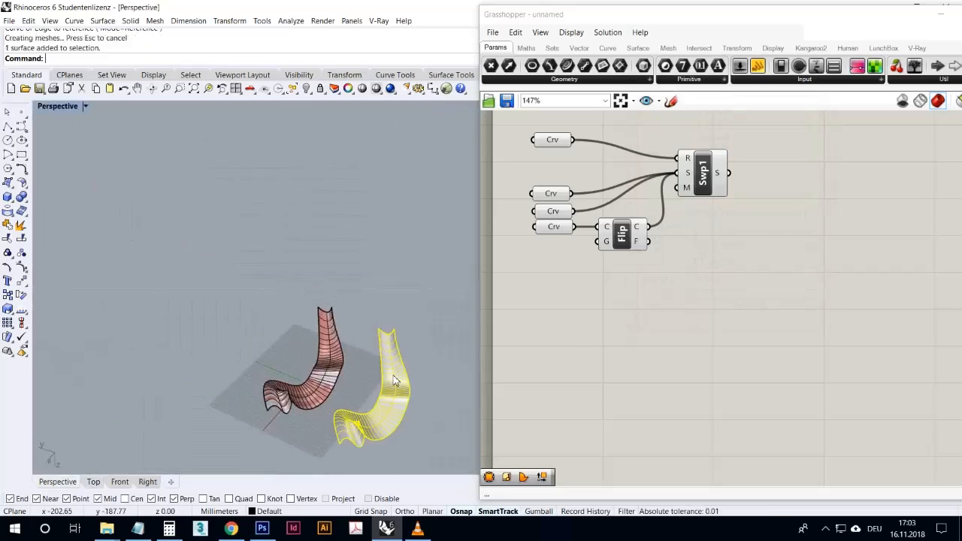
pyautogui.press('Delete')
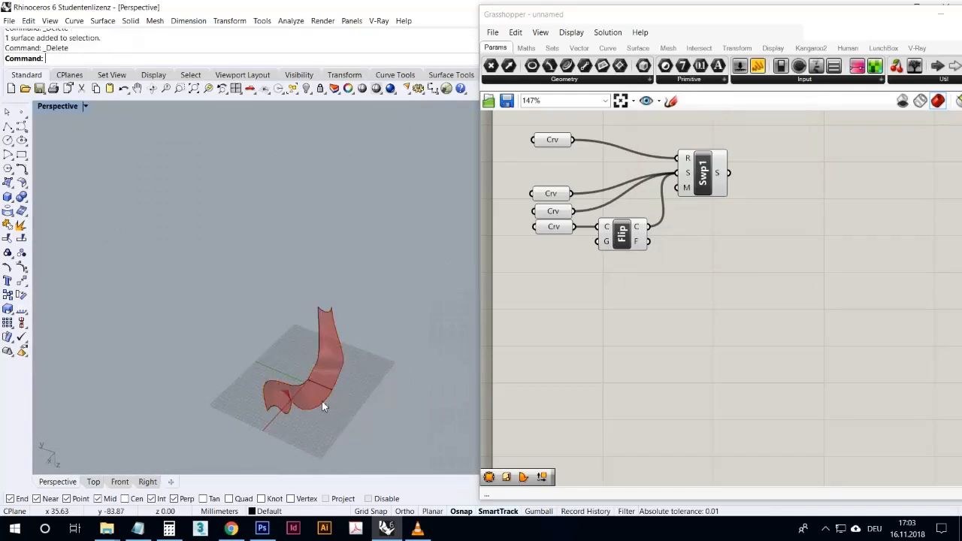
# - Copy the rail curve from its near end to the opposite end of the wavy front section curve
pyautogui.scroll(5, 293, 376)
pyautogui.click(232, 357)
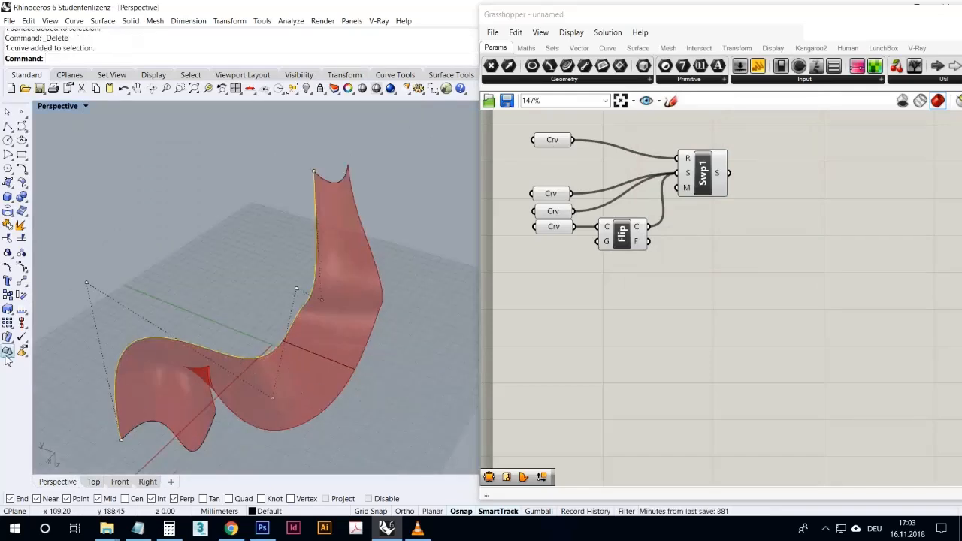
pyautogui.click(7, 295)
pyautogui.click(125, 442)
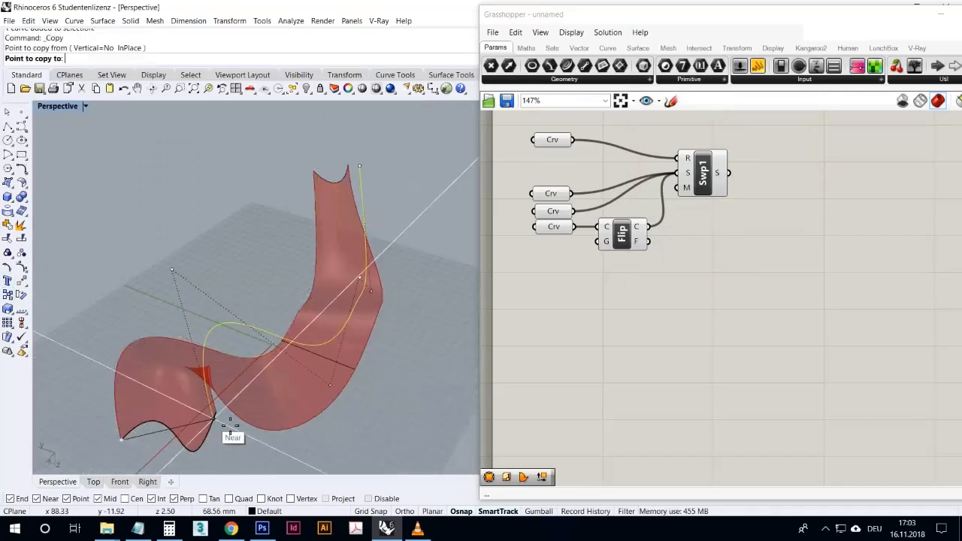
pyautogui.click(218, 411)
pyautogui.rightClick(382, 404)
# - Reshape the copied rail by moving its upper control points outward, away from the original rail
pyautogui.click(382, 403)
pyautogui.moveTo(382, 403); pyautogui.dragTo(335, 382, button='right')
pyautogui.scroll(-8, 336, 380)
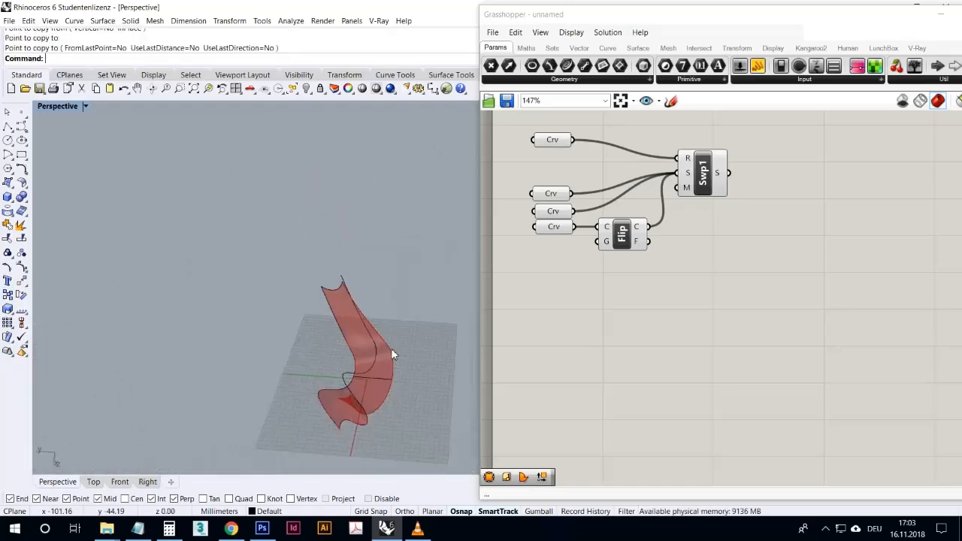
pyautogui.click(380, 341)
pyautogui.moveTo(381, 342); pyautogui.dragTo(462, 288)
pyautogui.moveTo(342, 276); pyautogui.dragTo(437, 222)
pyautogui.moveTo(371, 336); pyautogui.dragTo(455, 269)
pyautogui.click(444, 327)
pyautogui.moveTo(444, 327); pyautogui.dragTo(379, 372, button='right')
# - Delete the middle section curve and the section curve at the far end of the rails
pyautogui.click(377, 369)
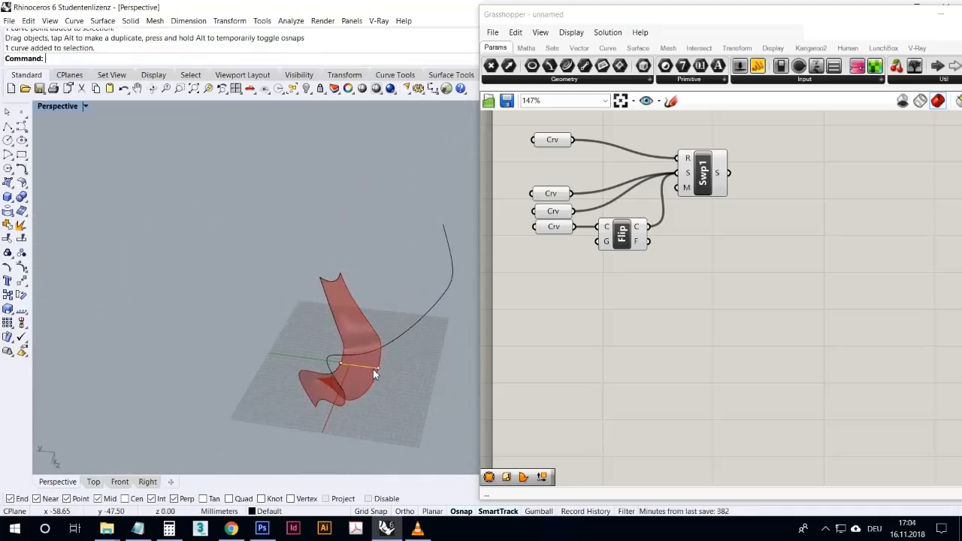
pyautogui.press('Delete')
pyautogui.click(330, 277)
pyautogui.press('Delete')
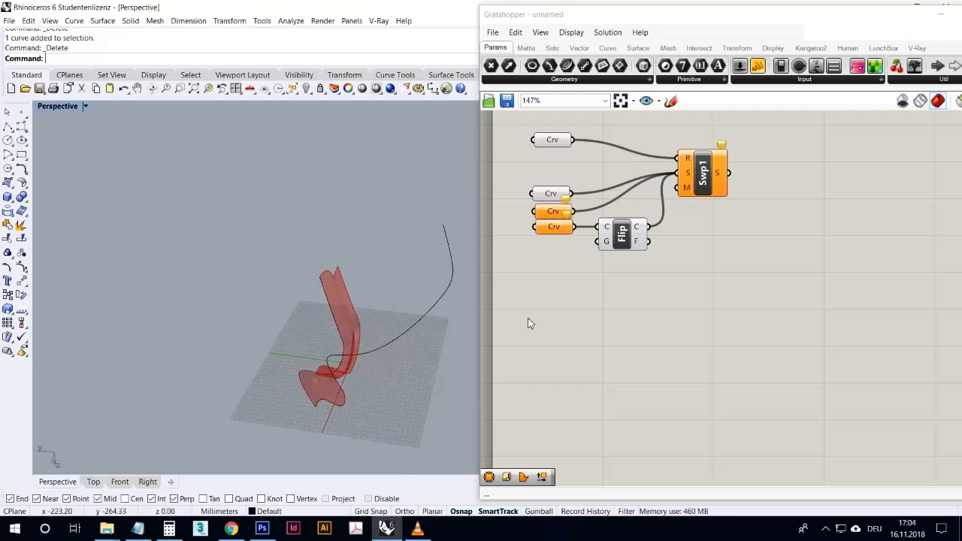
# - Move further control points of the copied rail outward to widen its curve away from the original
pyautogui.moveTo(462, 349); pyautogui.dragTo(419, 409, button='right')
pyautogui.click(413, 407)
pyautogui.moveTo(418, 406); pyautogui.dragTo(463, 374)
pyautogui.moveTo(391, 405); pyautogui.dragTo(445, 401)
pyautogui.click(464, 415)
pyautogui.moveTo(460, 415); pyautogui.dragTo(314, 375, button='right')
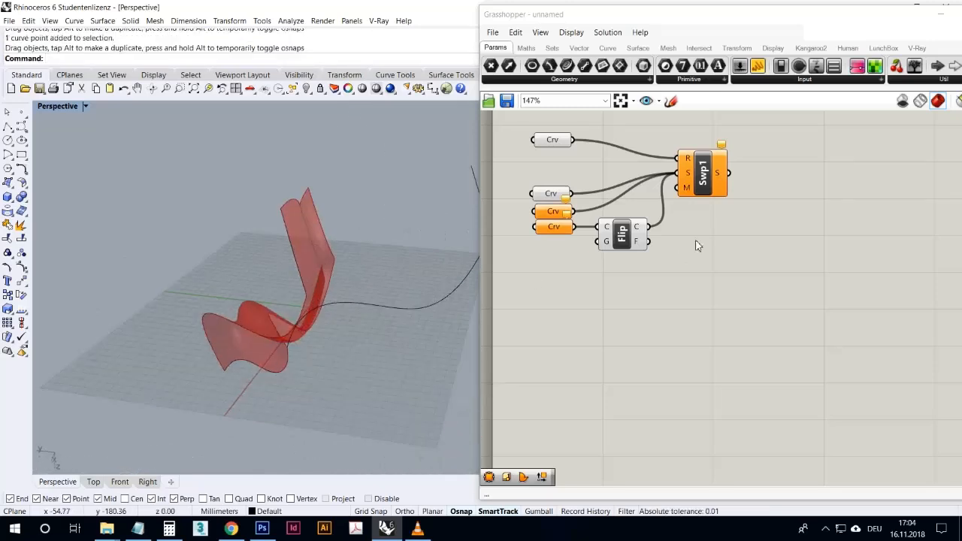
# - Disable the Sweep1 component in Grasshopper
pyautogui.click(689, 170)
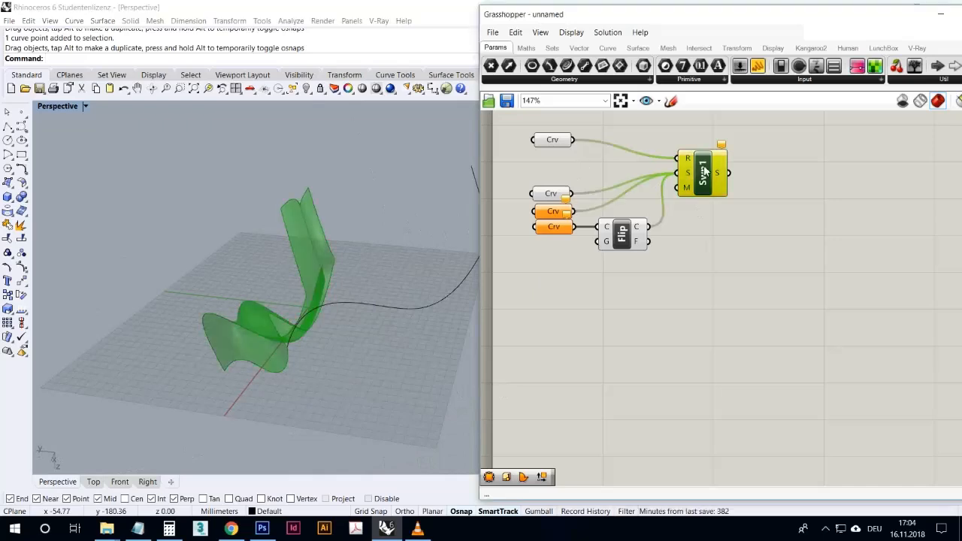
pyautogui.rightClick(702, 167)
pyautogui.click(725, 203)
pyautogui.click(705, 275)
# - Create a two-rail sweep in Rhino from the original and copied rails and the wavy front section, without changing the cross sections
pyautogui.moveTo(335, 346); pyautogui.dragTo(344, 374, button='right')
pyautogui.click(295, 441)
pyautogui.moveTo(296, 445); pyautogui.dragTo(311, 394, button='right')
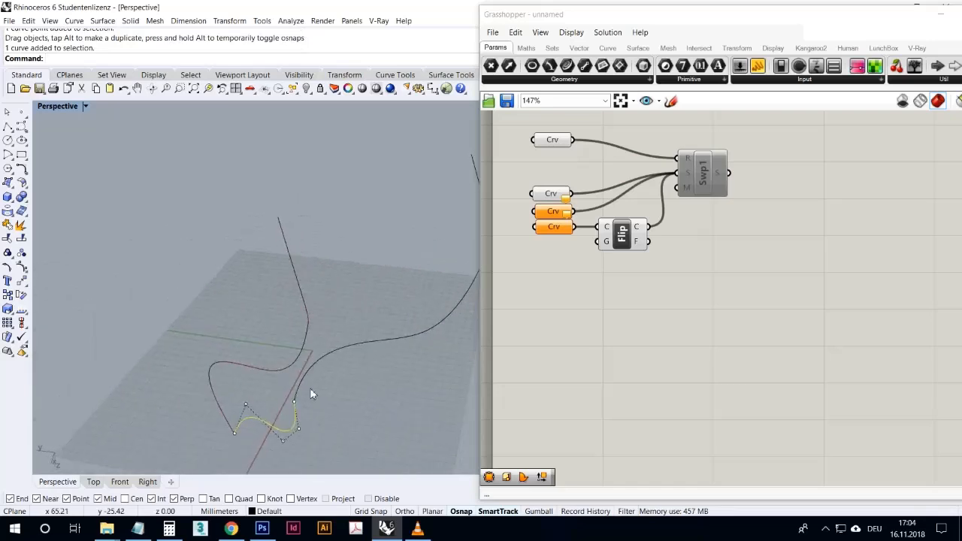
pyautogui.scroll(-3, 319, 354)
pyautogui.moveTo(319, 355); pyautogui.dragTo(160, 227, button='right')
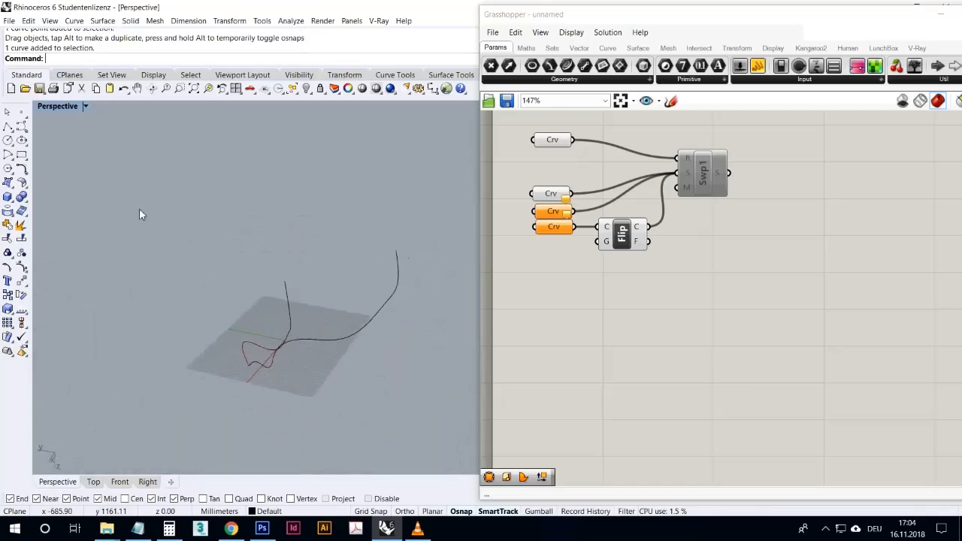
pyautogui.click(11, 188)
pyautogui.click(64, 216)
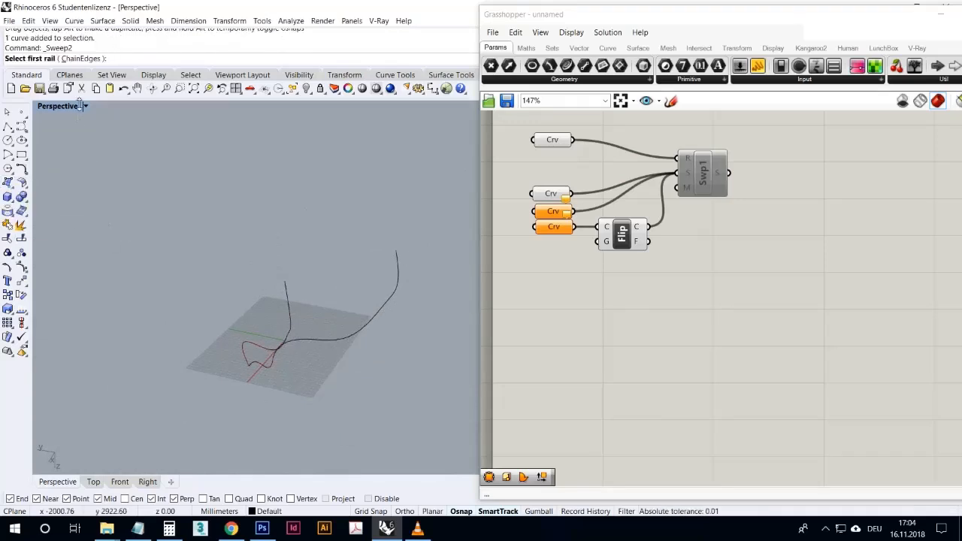
pyautogui.click(258, 348)
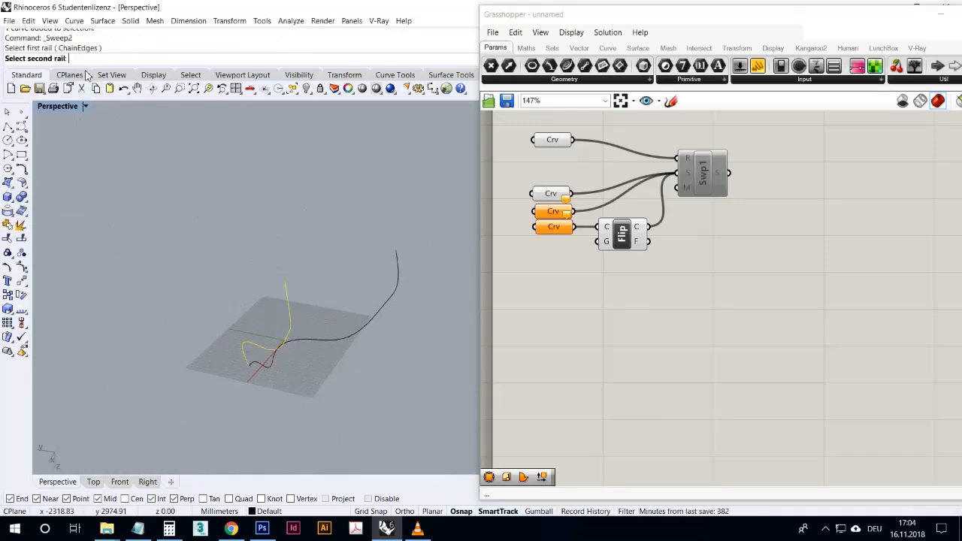
pyautogui.click(336, 343)
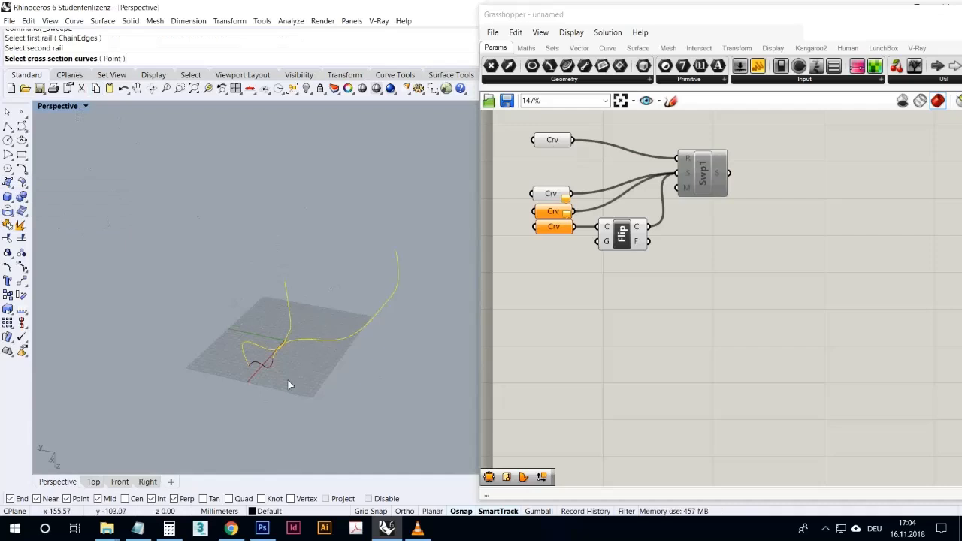
pyautogui.scroll(3, 289, 381)
pyautogui.press('Return')
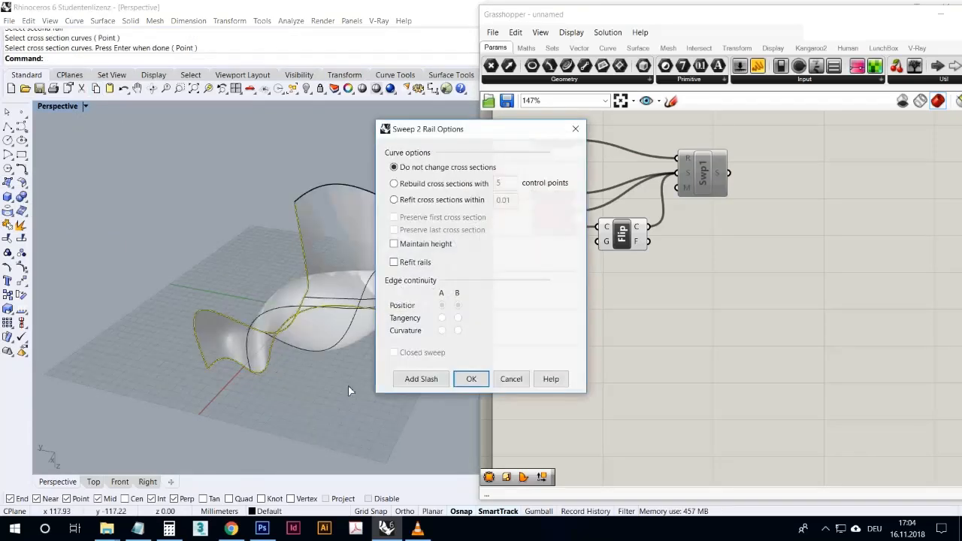
pyautogui.click(466, 378)
# - Examine the two-rail sweep surface from several angles and delete it, leaving only the curves
pyautogui.moveTo(437, 367); pyautogui.dragTo(443, 416, button='right')
pyautogui.scroll(-9, 395, 398)
pyautogui.moveTo(395, 398); pyautogui.dragTo(423, 376, button='right')
pyautogui.click(381, 308)
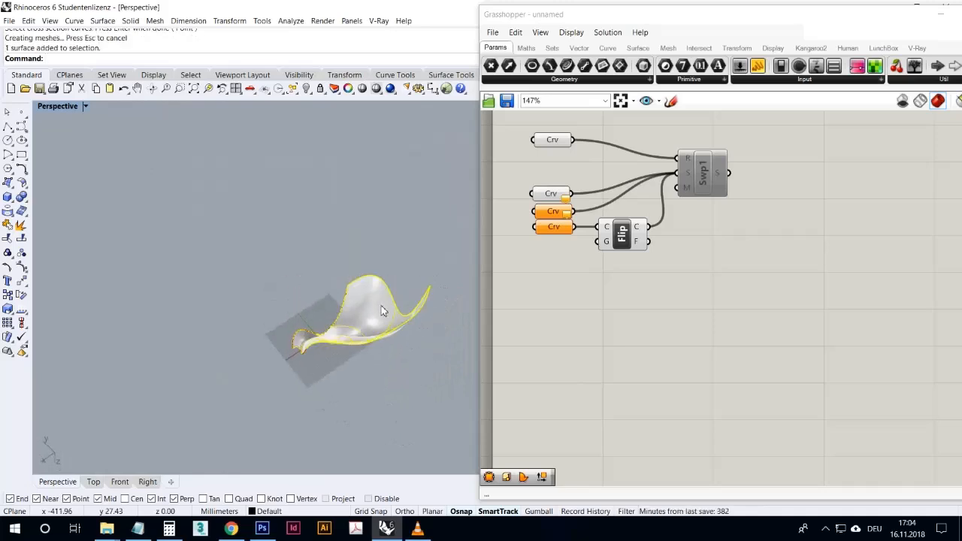
pyautogui.press('Delete')
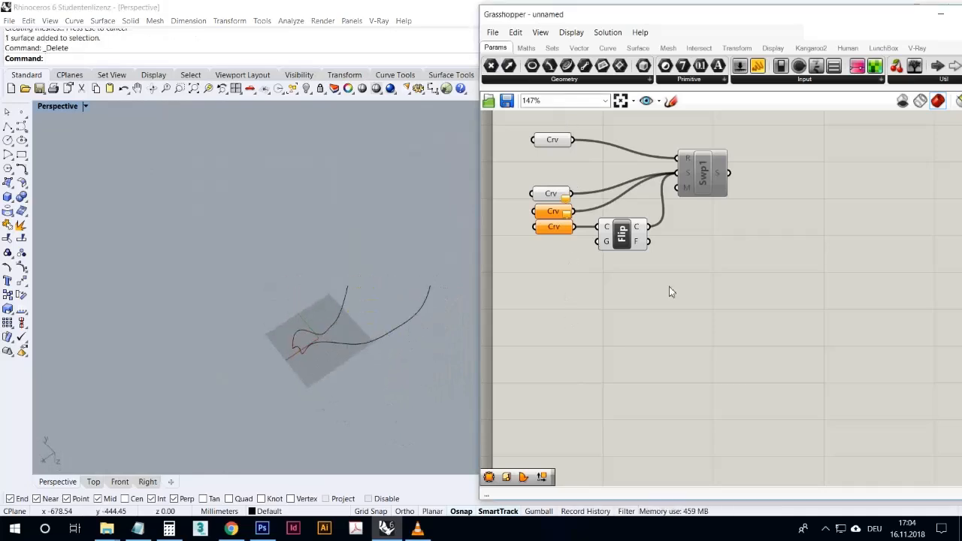
# - Add a Sweep2 component below the Flip Curve component on the Grasshopper canvas
pyautogui.doubleClick(677, 300)
pyautogui.write('sweep')
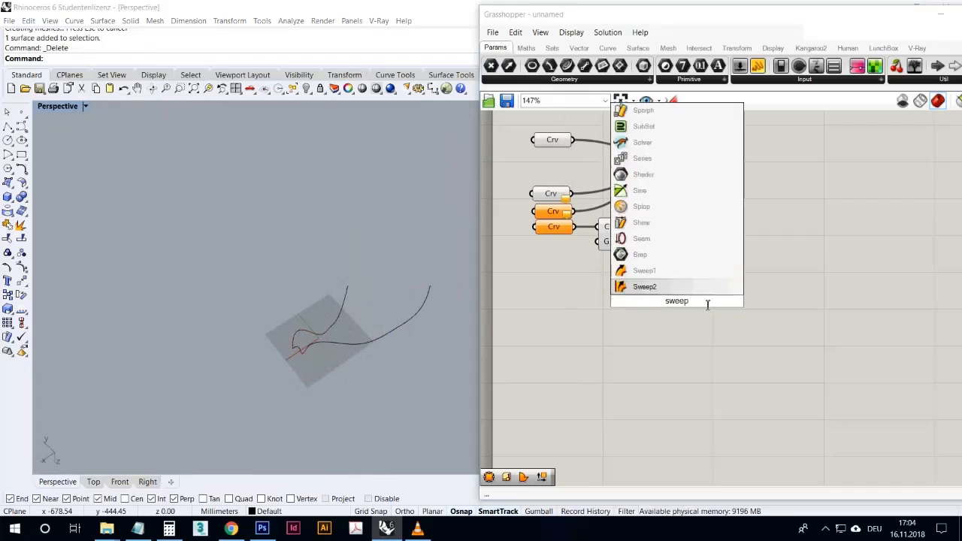
pyautogui.press('Return')
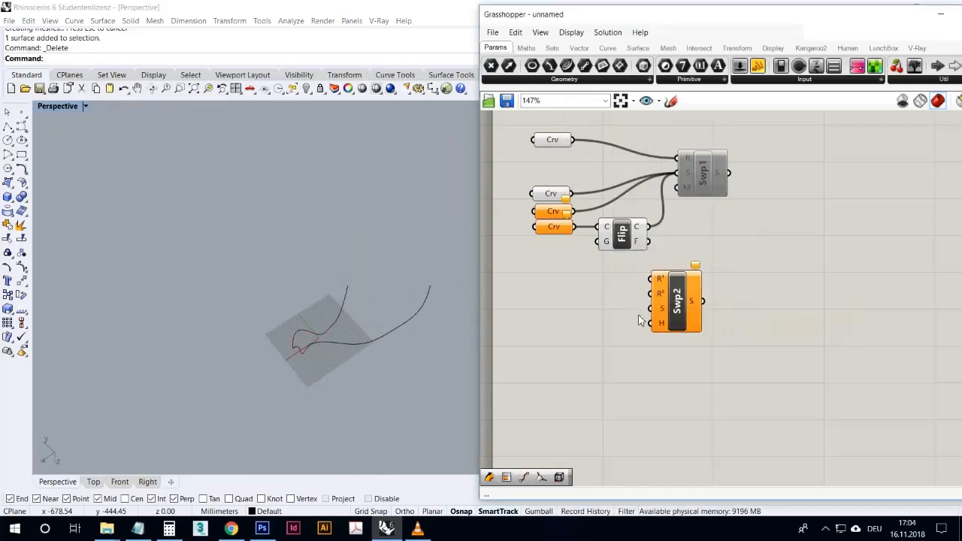
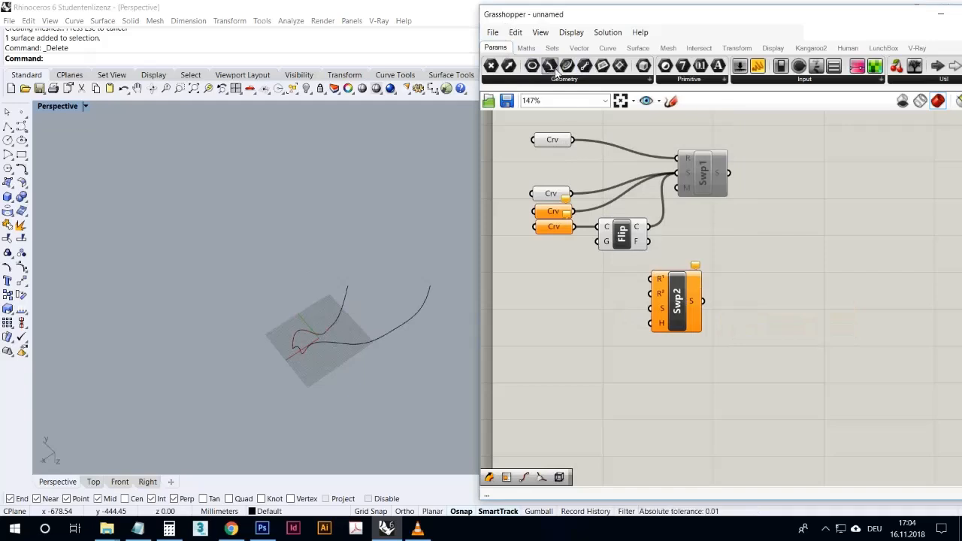
# - Add a Curve parameter beside the Sweep2 component and reference the copied rail curve from Rhino in it
pyautogui.moveTo(555, 364); pyautogui.dragTo(556, 297)
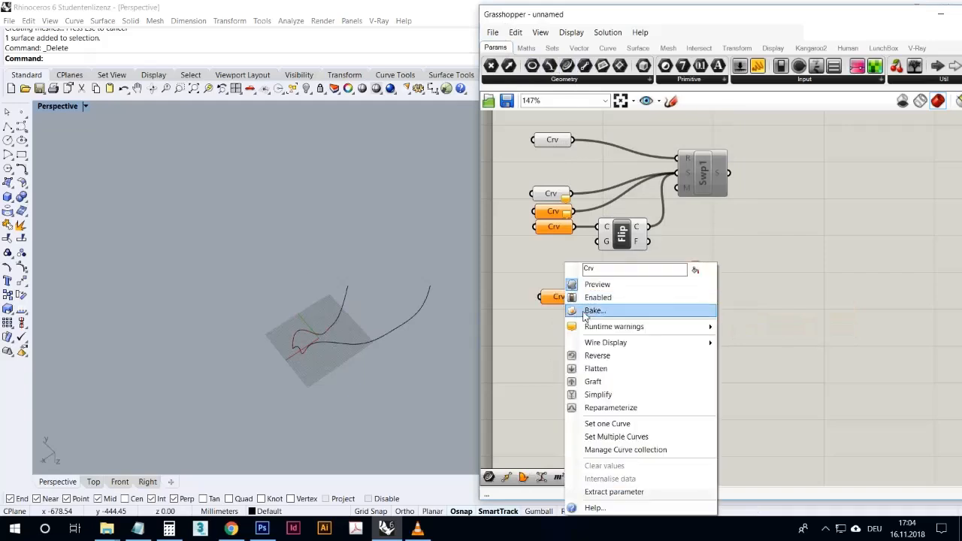
pyautogui.rightClick(560, 297)
pyautogui.click(614, 425)
pyautogui.click(408, 338)
# - Wire the original rail into Sweep2's first rail input, the copied rail into the second and the wavy section curve into the sections input
pyautogui.moveTo(573, 140); pyautogui.dragTo(651, 279)
pyautogui.moveTo(582, 297); pyautogui.dragTo(657, 301)
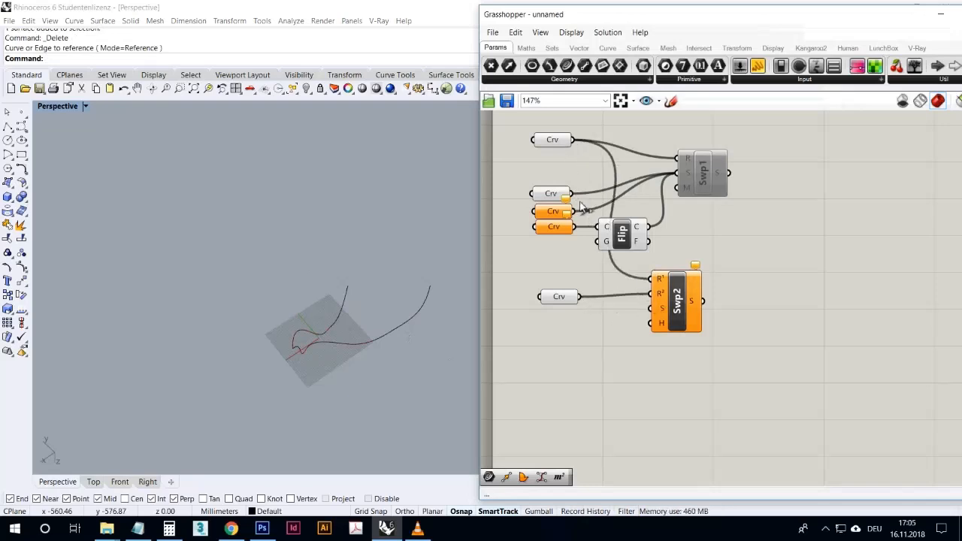
pyautogui.moveTo(573, 194); pyautogui.dragTo(651, 308)
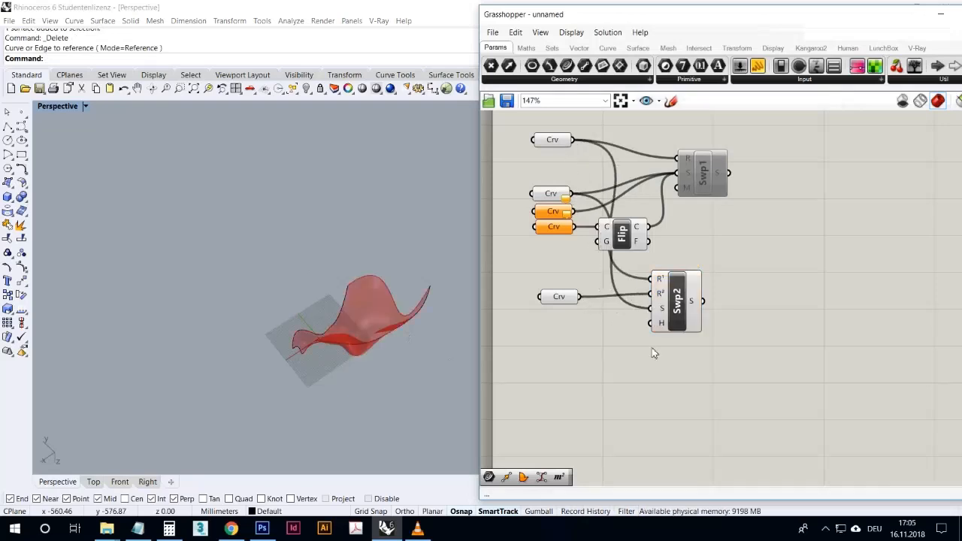
pyautogui.click(679, 311)
pyautogui.moveTo(326, 348); pyautogui.dragTo(440, 406, button='right')
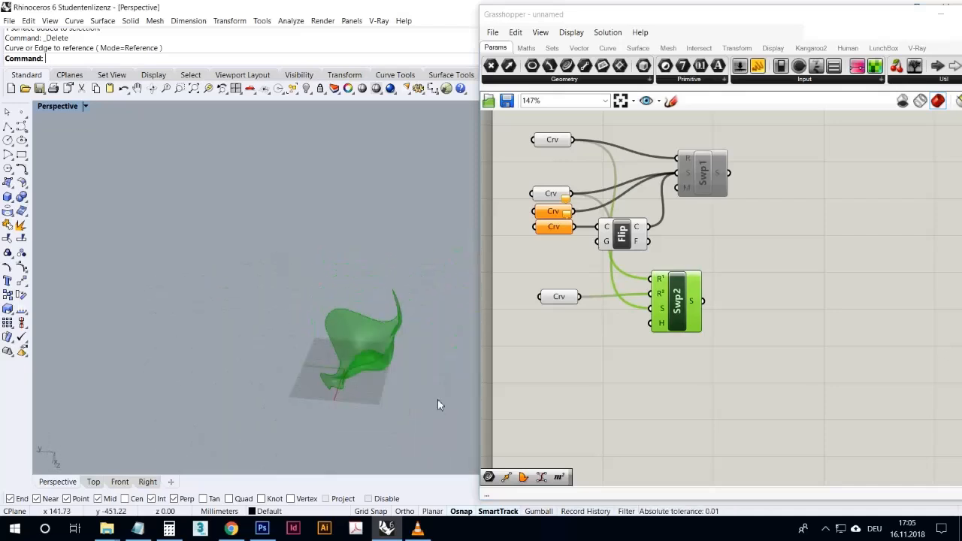
pyautogui.click(513, 380)
pyautogui.scroll(5, 380, 401)
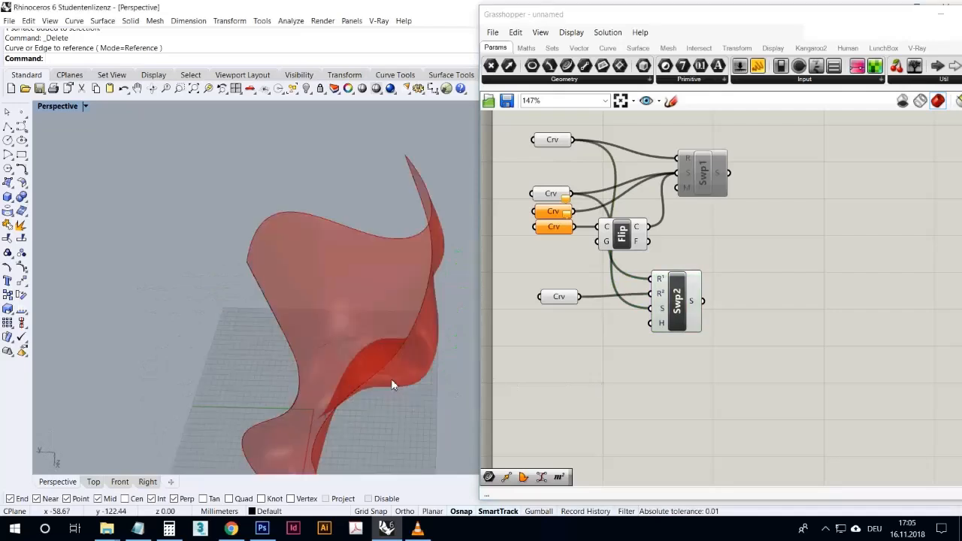
pyautogui.scroll(-6, 392, 385)
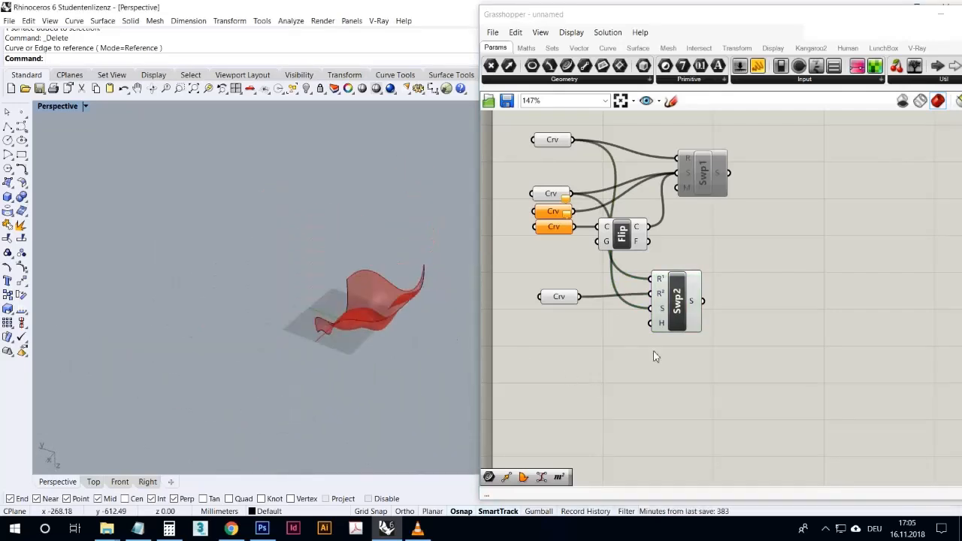
# - Delete the Sweep2 component and its second-rail Curve parameter from the Grasshopper canvas
pyautogui.click(679, 311)
pyautogui.press('Delete')
pyautogui.moveTo(632, 366); pyautogui.dragTo(522, 278)
pyautogui.press('Delete')
# - Delete all remaining rail and section curves in the Rhino perspective view
pyautogui.moveTo(441, 376); pyautogui.dragTo(348, 269)
pyautogui.press('Delete')
pyautogui.scroll(5, 349, 366)
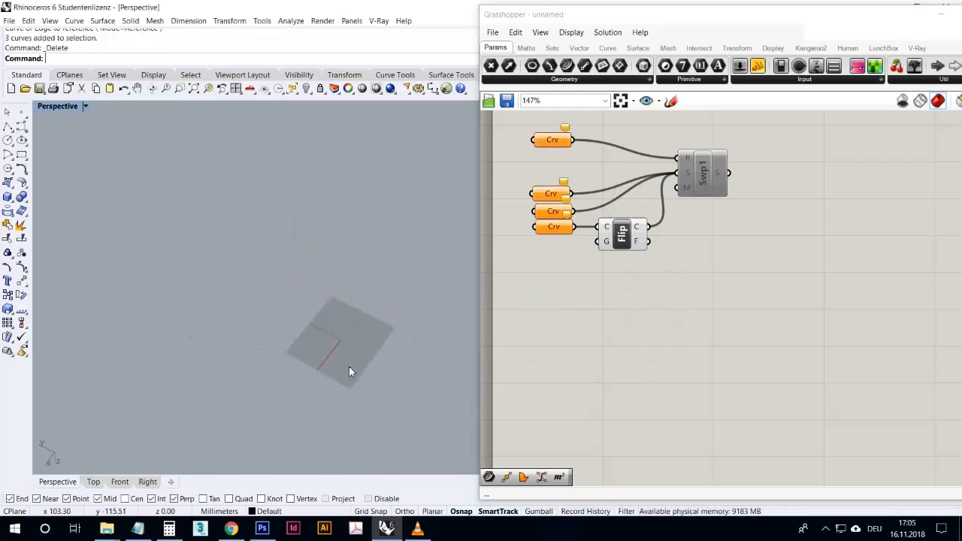
pyautogui.moveTo(352, 360)
pyautogui.mouseDown(button='right')
pyautogui.moveTo(371, 345)
pyautogui.moveTo(350, 348)
pyautogui.mouseUp(button='right')
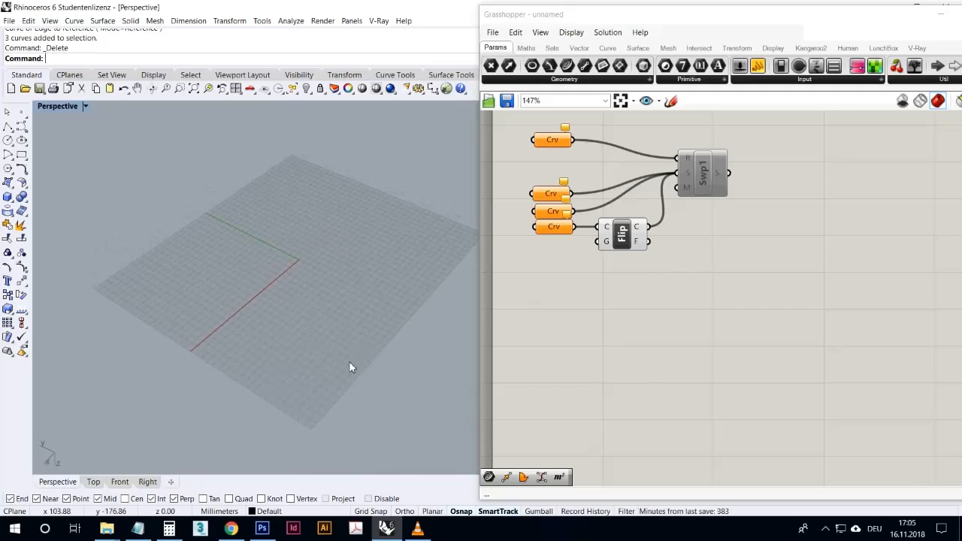
pyautogui.moveTo(144, 184); pyautogui.dragTo(357, 283, button='right')
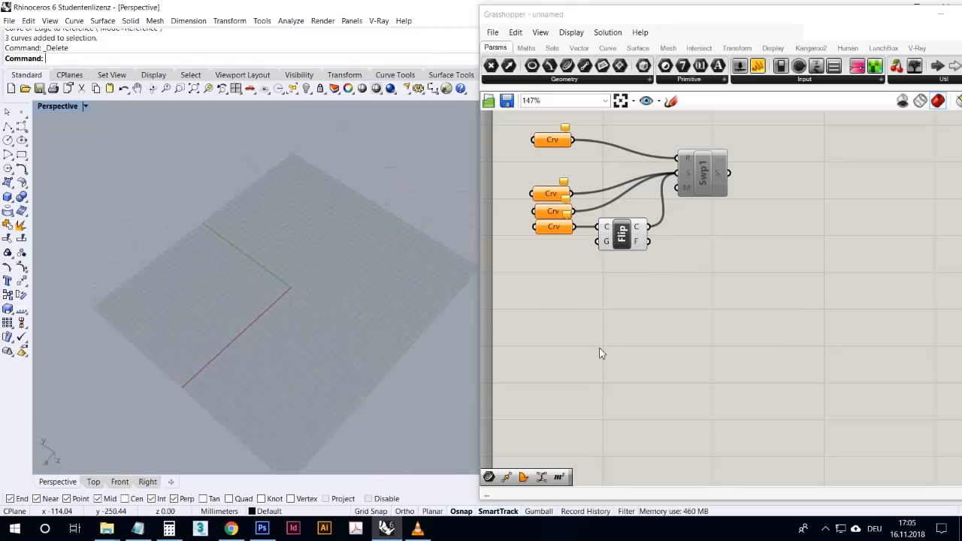
pyautogui.moveTo(419, 381); pyautogui.dragTo(419, 365, button='right')
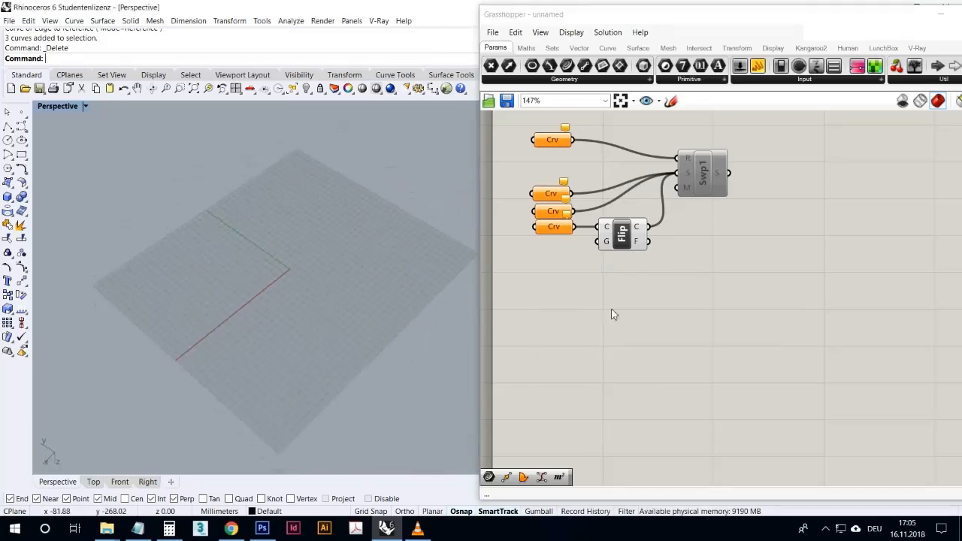
pyautogui.click(823, 302)
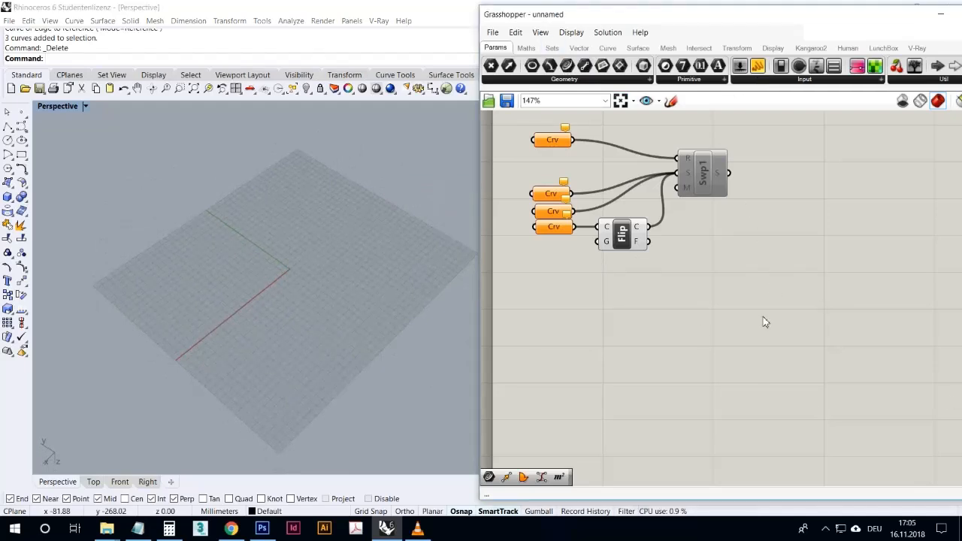
# - Add a Construct Point component to the empty canvas area below the Flip Curve component
pyautogui.doubleClick(744, 314)
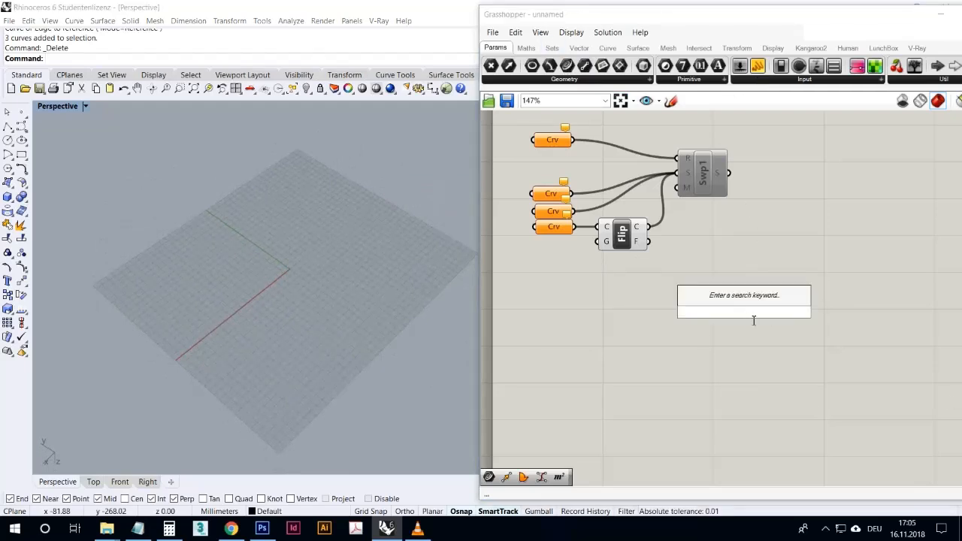
pyautogui.write('xy')
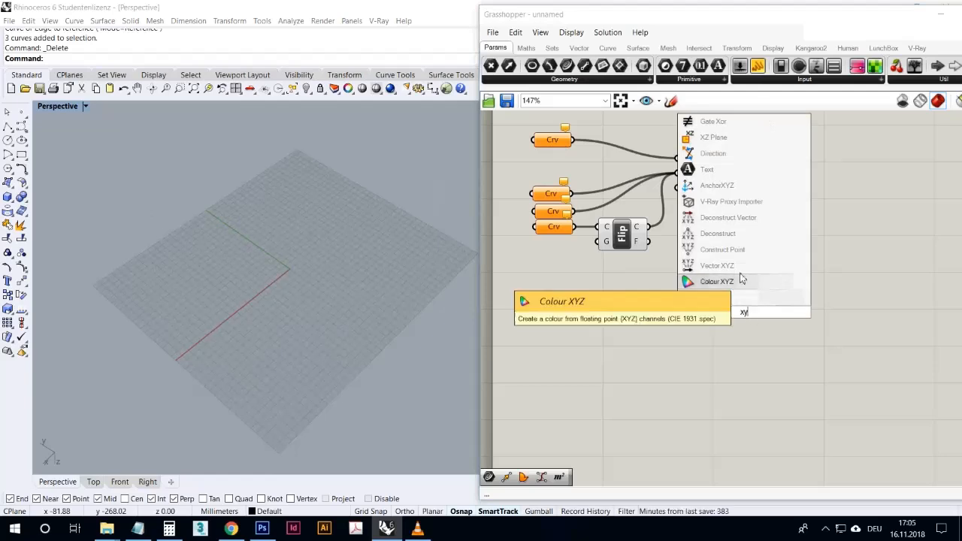
pyautogui.click(741, 249)
pyautogui.moveTo(735, 308); pyautogui.dragTo(624, 437)
# - Add a number slider near the Construct Point component and set its maximum to 100
pyautogui.moveTo(507, 479); pyautogui.dragTo(530, 375)
pyautogui.rightClick(534, 370)
pyautogui.click(569, 420)
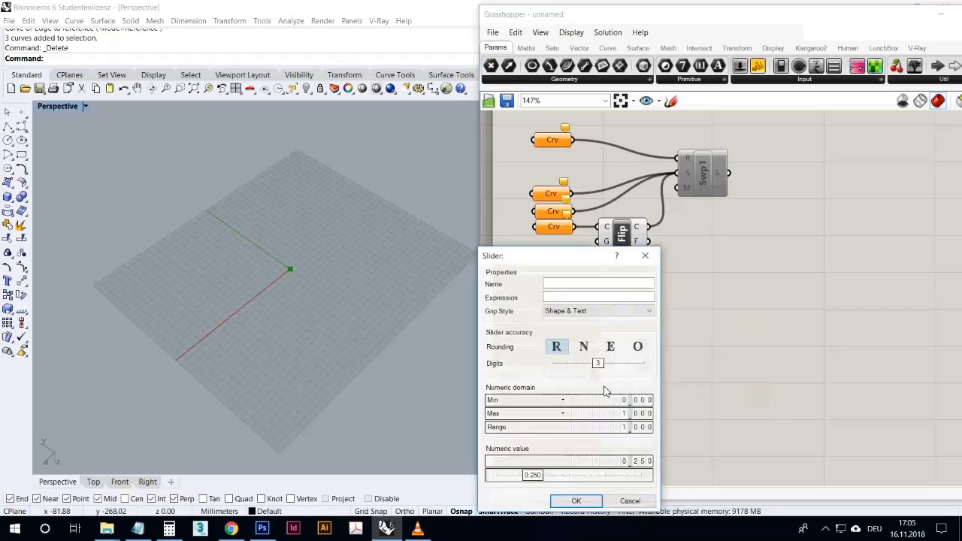
pyautogui.doubleClick(608, 414)
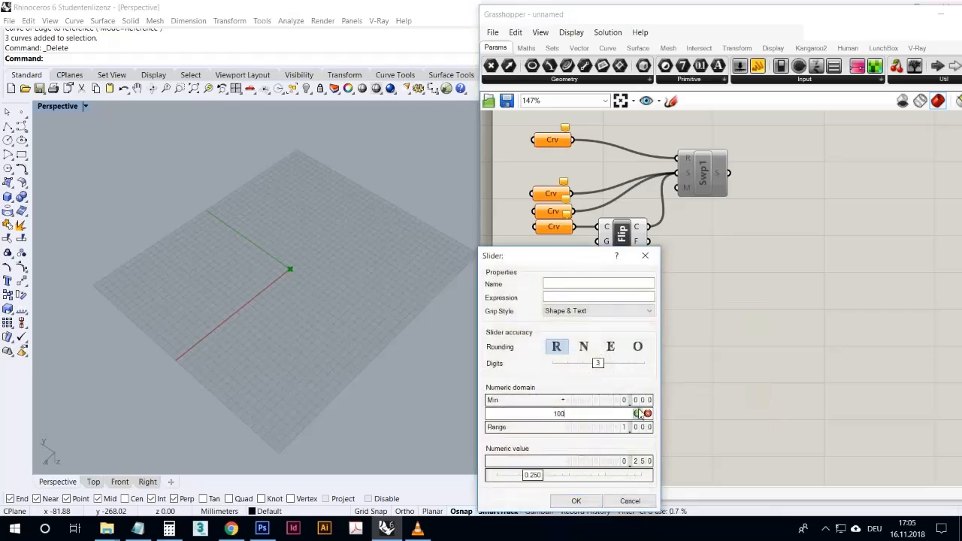
pyautogui.write('100')
pyautogui.click(638, 414)
pyautogui.click(576, 501)
# - Duplicate the point component and slider until there are three of each, with one slider feeding the lowest point's Z input
pyautogui.moveTo(675, 433); pyautogui.dragTo(726, 327)
pyautogui.moveTo(548, 376); pyautogui.dragTo(684, 449)
pyautogui.hotkey('ctrl', 'c')
pyautogui.hotkey('ctrl', 'v')
pyautogui.hotkey('ctrl', 'v')
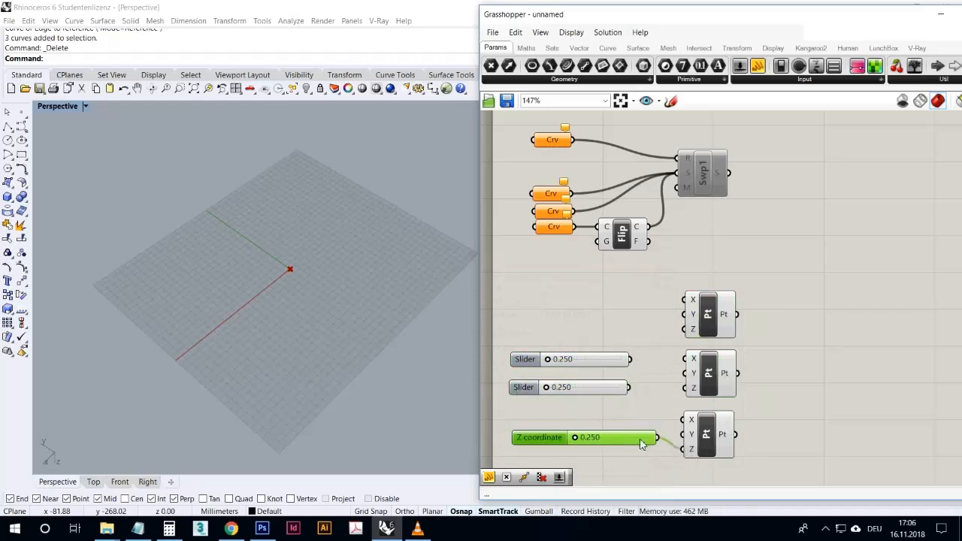
# - Wire the Z slider into the top point's Z, the second slider into the middle point's Y and the third into the lowest point's X
pyautogui.moveTo(621, 435); pyautogui.dragTo(685, 329)
pyautogui.moveTo(631, 359); pyautogui.dragTo(684, 373)
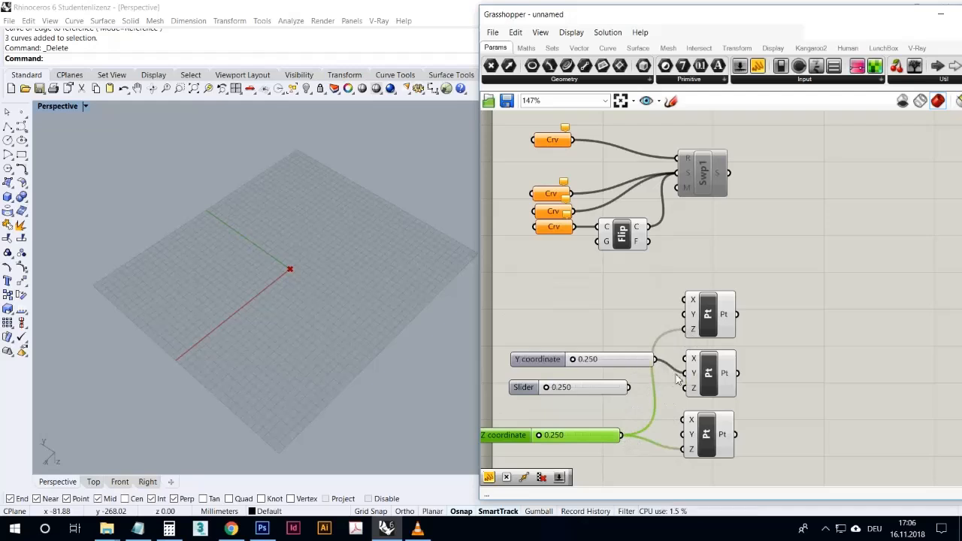
pyautogui.moveTo(631, 387); pyautogui.dragTo(683, 419)
pyautogui.click(760, 327)
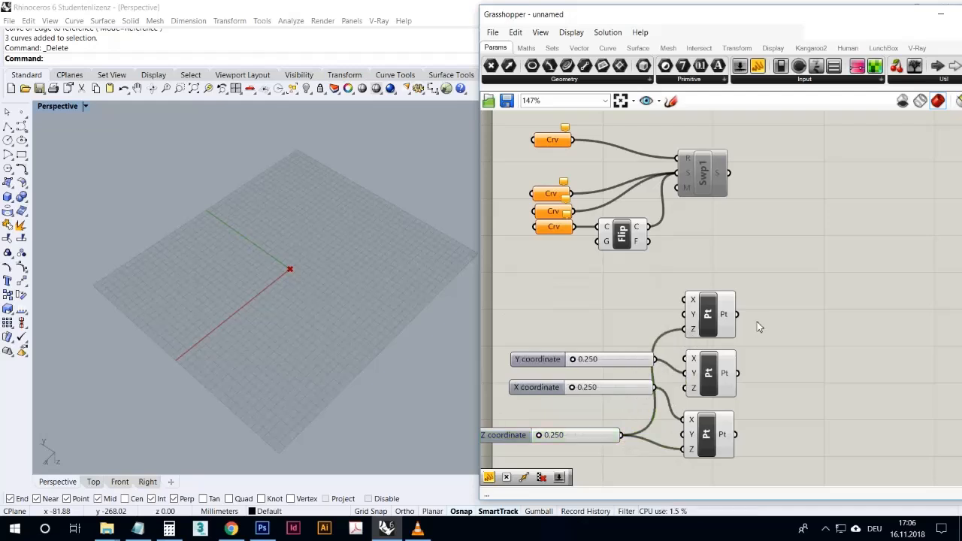
# - Add an Interpolate curve component and connect all three Construct Point outputs to its vertices input
pyautogui.doubleClick(760, 328)
pyautogui.write('inter')
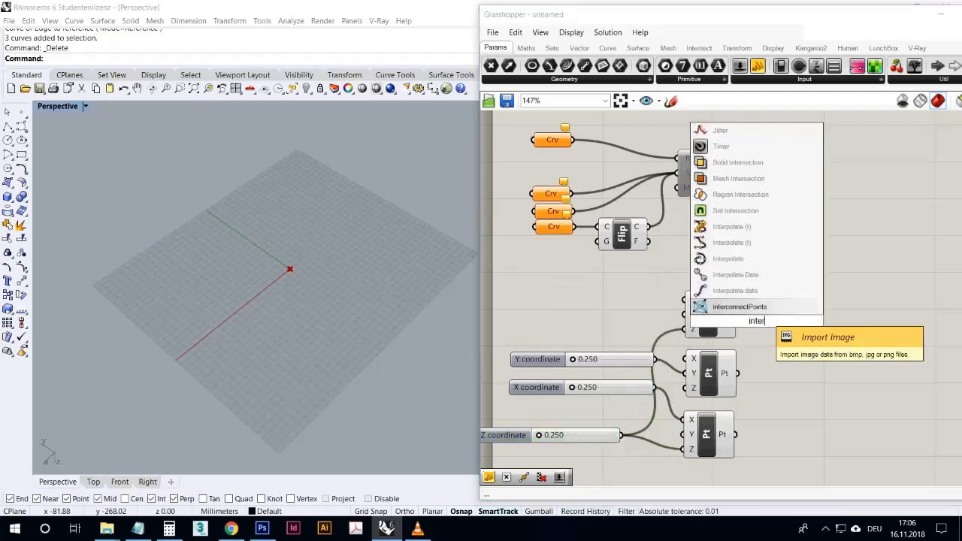
pyautogui.click(759, 258)
pyautogui.moveTo(761, 323); pyautogui.dragTo(784, 303)
pyautogui.moveTo(738, 373); pyautogui.dragTo(827, 374)
pyautogui.moveTo(737, 435); pyautogui.dragTo(843, 407)
pyautogui.click(817, 422)
# - Set the Y coordinate slider to 4.330 and the X and Z coordinate sliders to 100
pyautogui.moveTo(323, 322); pyautogui.dragTo(342, 292, button='right')
pyautogui.moveTo(571, 359); pyautogui.dragTo(640, 359)
pyautogui.moveTo(579, 390); pyautogui.dragTo(632, 388)
pyautogui.moveTo(546, 437); pyautogui.dragTo(633, 438)
pyautogui.moveTo(641, 360); pyautogui.dragTo(598, 359)
pyautogui.moveTo(632, 388); pyautogui.dragTo(576, 359)
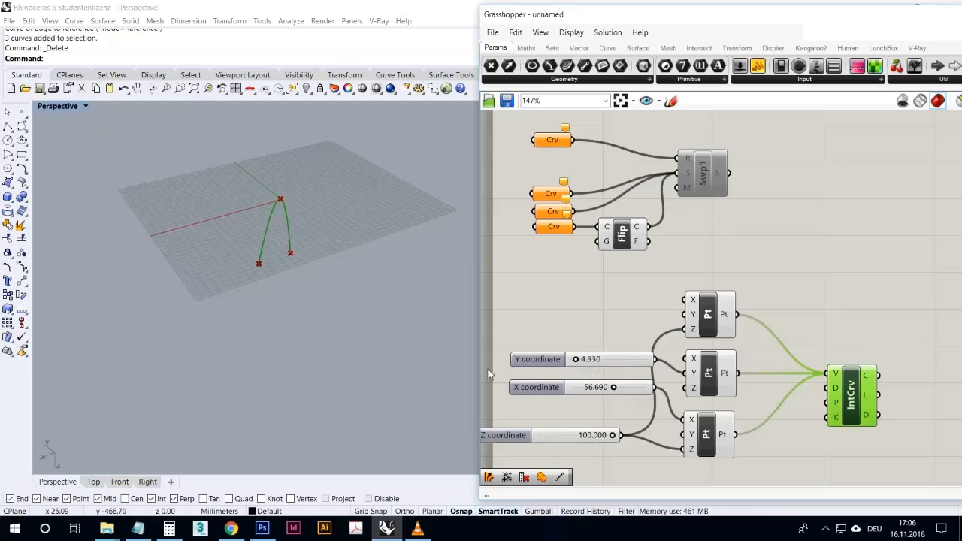
pyautogui.moveTo(621, 393); pyautogui.dragTo(645, 389)
# - Inspect the interpolated curve, then set the X coordinate slider to 80.280 and the Y coordinate slider to 0
pyautogui.moveTo(414, 327); pyautogui.dragTo(395, 328, button='right')
pyautogui.scroll(6, 217, 185)
pyautogui.moveTo(330, 316); pyautogui.dragTo(396, 311, button='right')
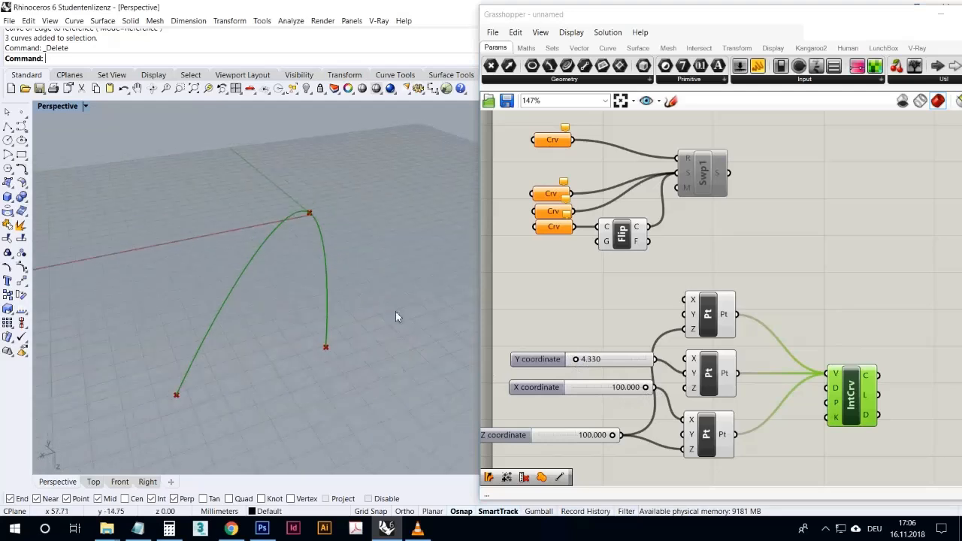
pyautogui.moveTo(652, 393)
pyautogui.mouseDown()
pyautogui.moveTo(629, 391)
pyautogui.moveTo(650, 391)
pyautogui.moveTo(637, 391)
pyautogui.mouseUp()
pyautogui.moveTo(581, 364); pyautogui.dragTo(566, 362)
# - Also wire the upper slider into the top point's X and set the upper, middle and lower sliders to 55.080, 0 and 42.880
pyautogui.moveTo(637, 365); pyautogui.dragTo(684, 300)
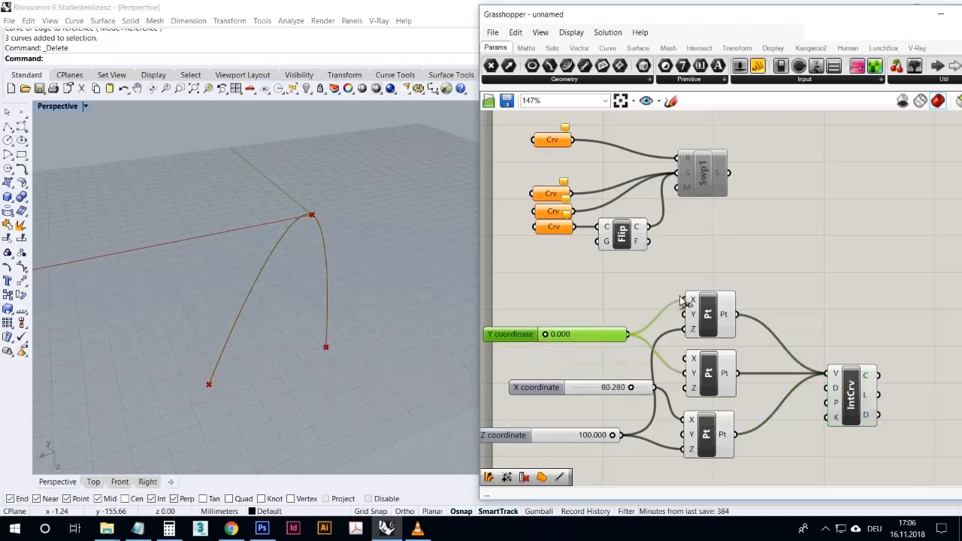
pyautogui.moveTo(548, 338); pyautogui.dragTo(588, 342)
pyautogui.moveTo(627, 388); pyautogui.dragTo(653, 406)
pyautogui.moveTo(620, 441); pyautogui.dragTo(570, 436)
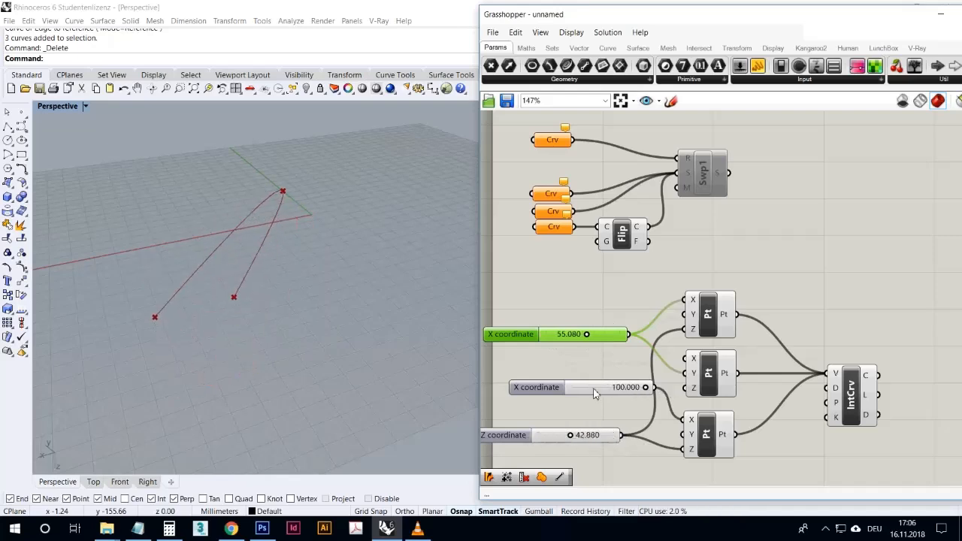
pyautogui.moveTo(651, 393); pyautogui.dragTo(521, 399)
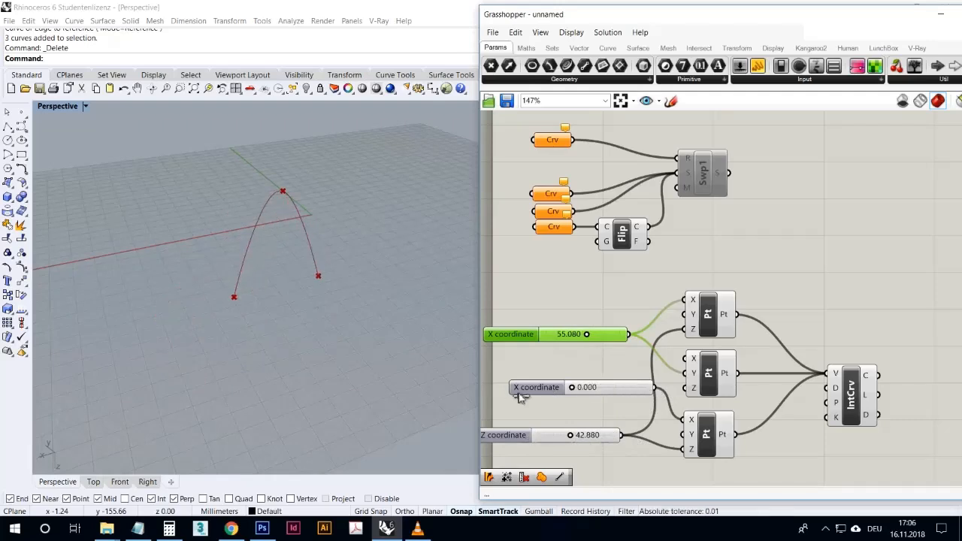
pyautogui.click(558, 358)
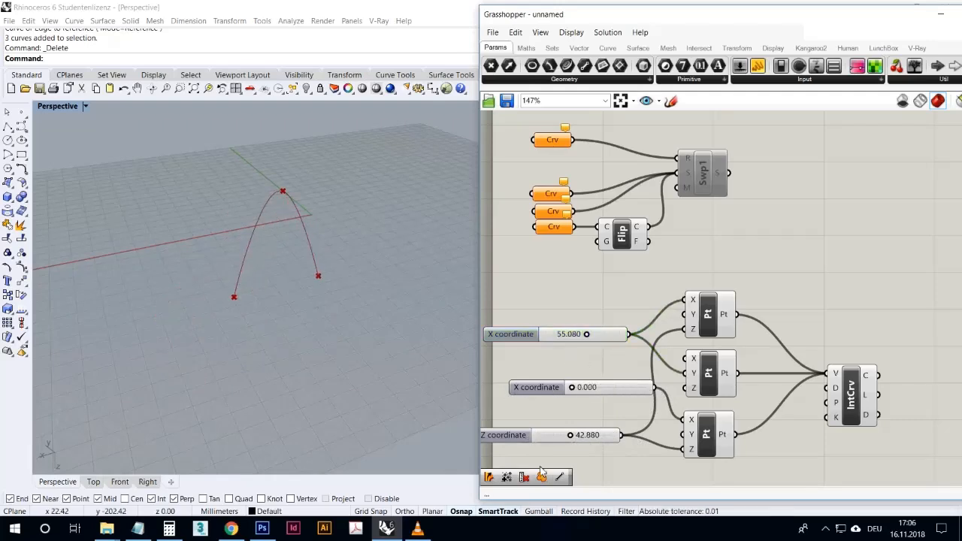
pyautogui.click(851, 387)
# - Add a Circle component defined by base plane and radius and connect the top Construct Point to its plane input
pyautogui.click(775, 279)
pyautogui.moveTo(775, 279); pyautogui.dragTo(727, 218, button='right')
pyautogui.scroll(-1, 737, 220)
pyautogui.scroll(1, 768, 235)
pyautogui.moveTo(715, 371); pyautogui.dragTo(670, 386, button='right')
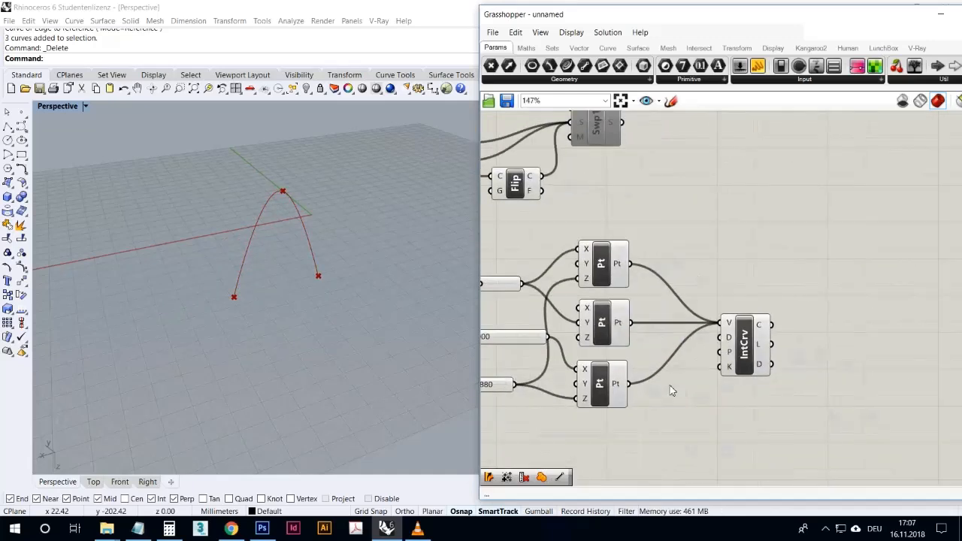
pyautogui.doubleClick(694, 398)
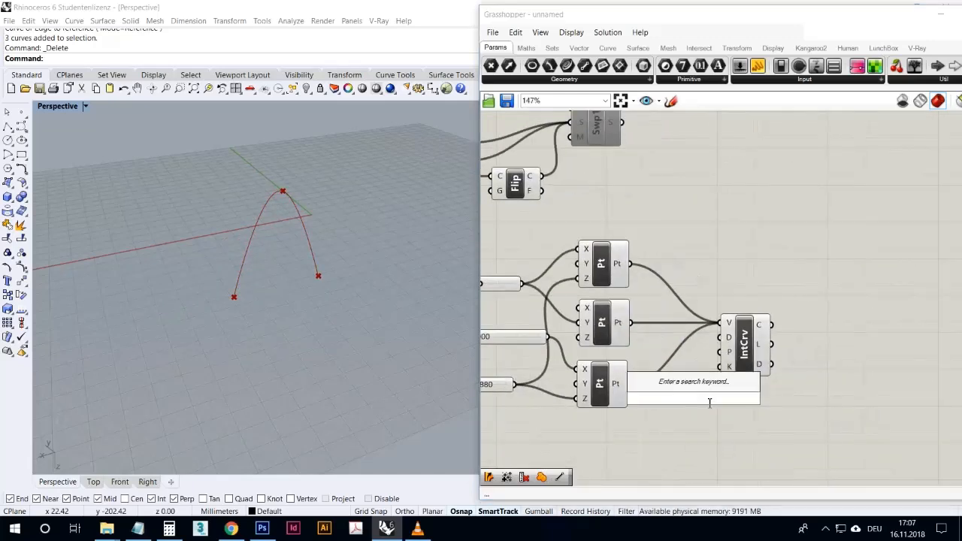
pyautogui.write('circle')
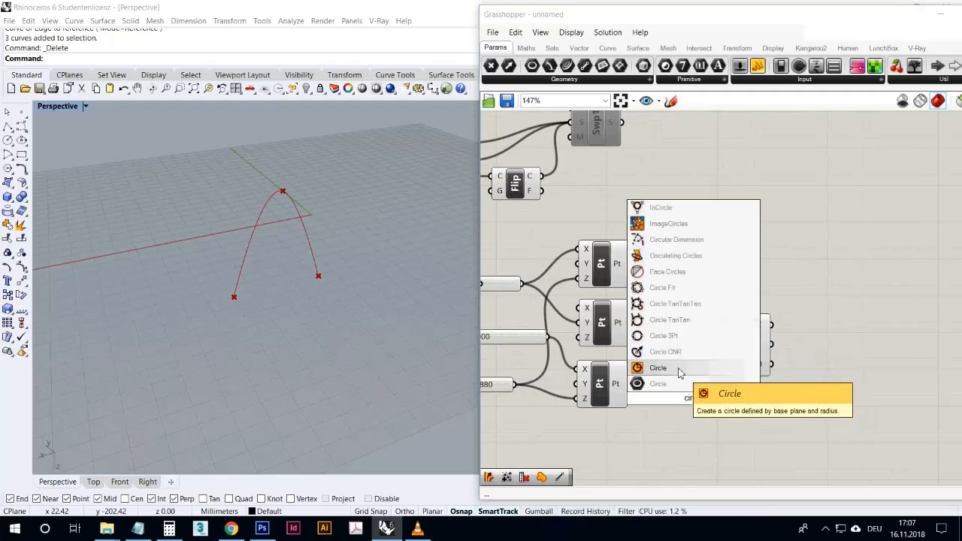
pyautogui.click(679, 368)
pyautogui.moveTo(703, 397); pyautogui.dragTo(826, 360)
pyautogui.moveTo(779, 324)
pyautogui.mouseDown()
pyautogui.moveTo(801, 337)
pyautogui.moveTo(784, 334)
pyautogui.mouseUp()
pyautogui.moveTo(823, 374); pyautogui.dragTo(716, 268)
pyautogui.moveTo(633, 266); pyautogui.dragTo(812, 209)
# - Add a Sweep1 component with the interpolated curve as its rail and the circle as its section
pyautogui.doubleClick(815, 267)
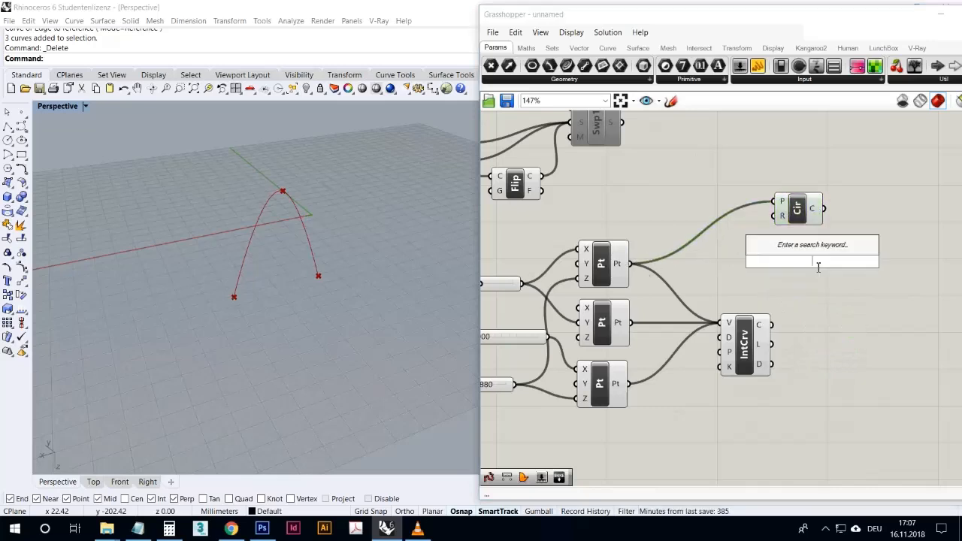
pyautogui.write('sweep')
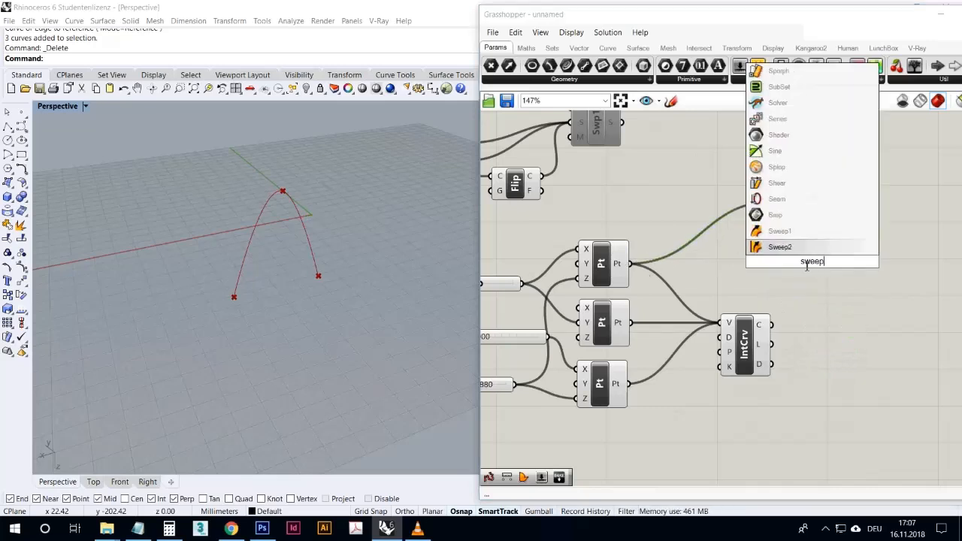
pyautogui.click(780, 232)
pyautogui.moveTo(774, 325); pyautogui.dragTo(849, 252)
pyautogui.moveTo(824, 214); pyautogui.dragTo(838, 262)
pyautogui.scroll(8, 301, 266)
pyautogui.scroll(-6, 286, 325)
pyautogui.scroll(5, 327, 365)
pyautogui.scroll(-6, 326, 366)
pyautogui.click(830, 328)
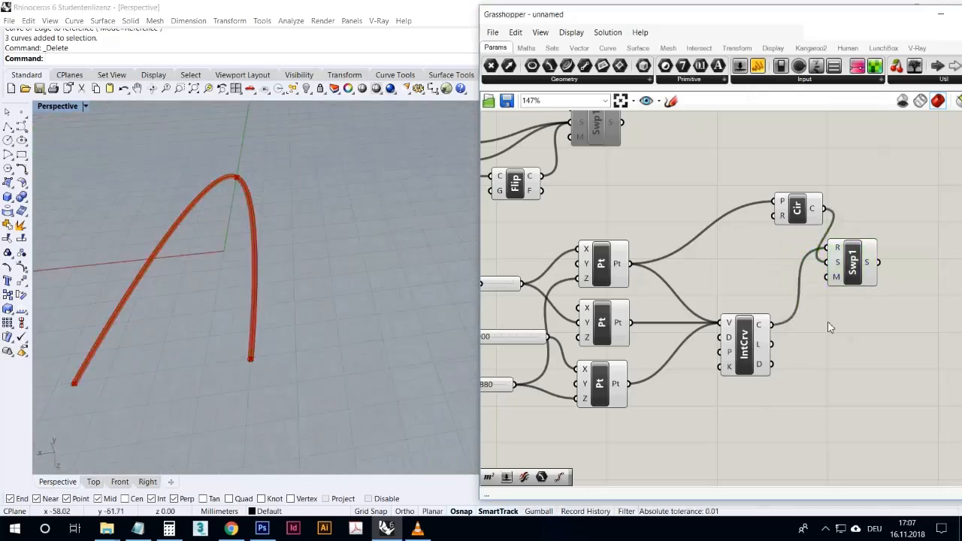
# - Add a Pipe component below the new Sweep1 and connect the interpolated curve to its curve input
pyautogui.doubleClick(845, 384)
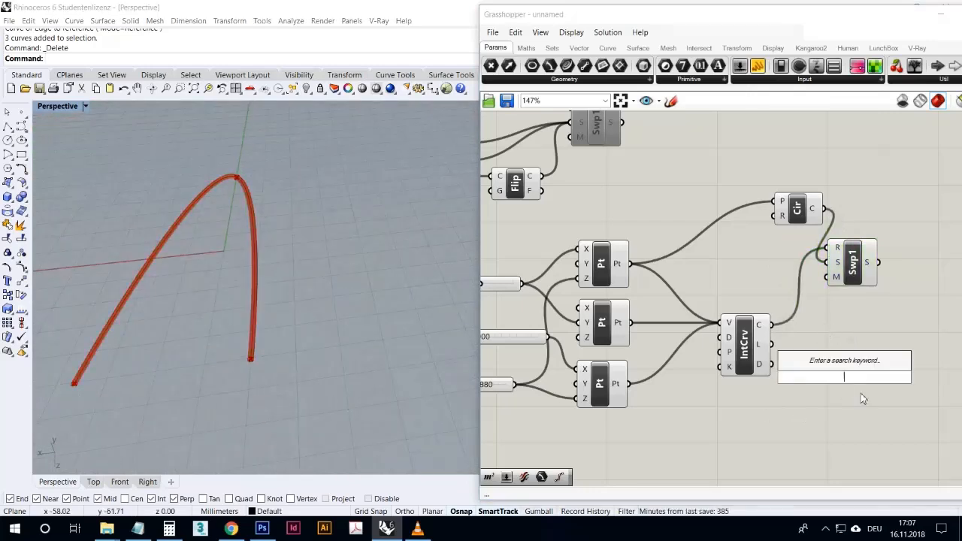
pyautogui.write('pip')
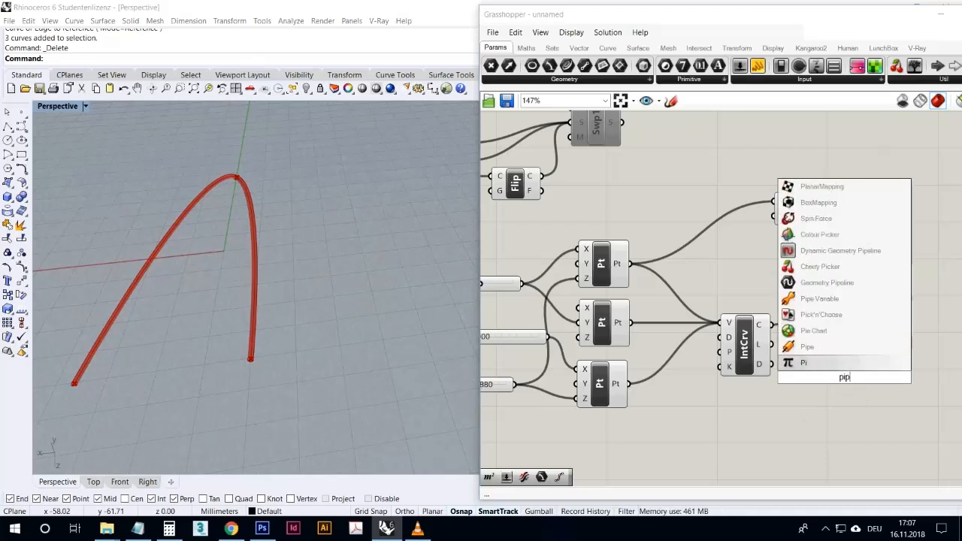
pyautogui.click(828, 364)
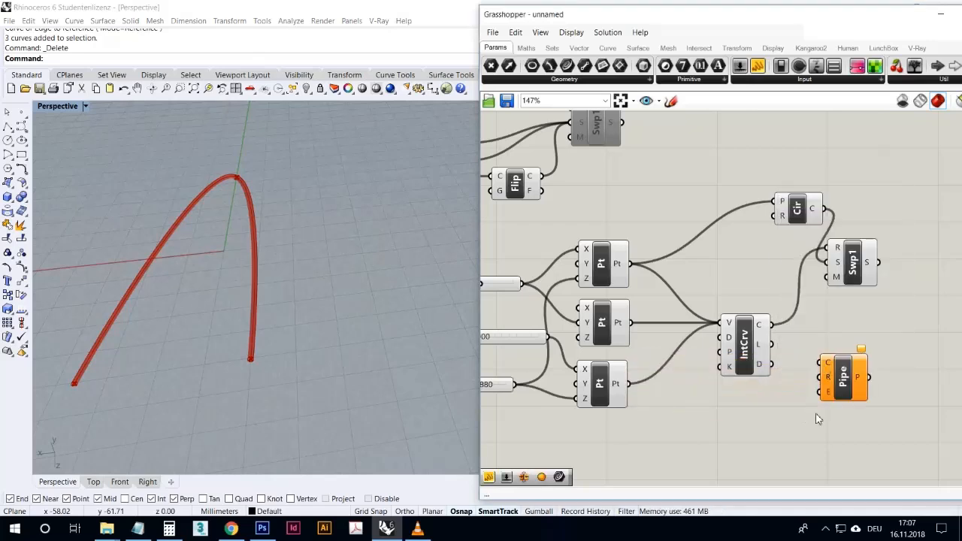
pyautogui.moveTo(773, 325); pyautogui.dragTo(822, 365)
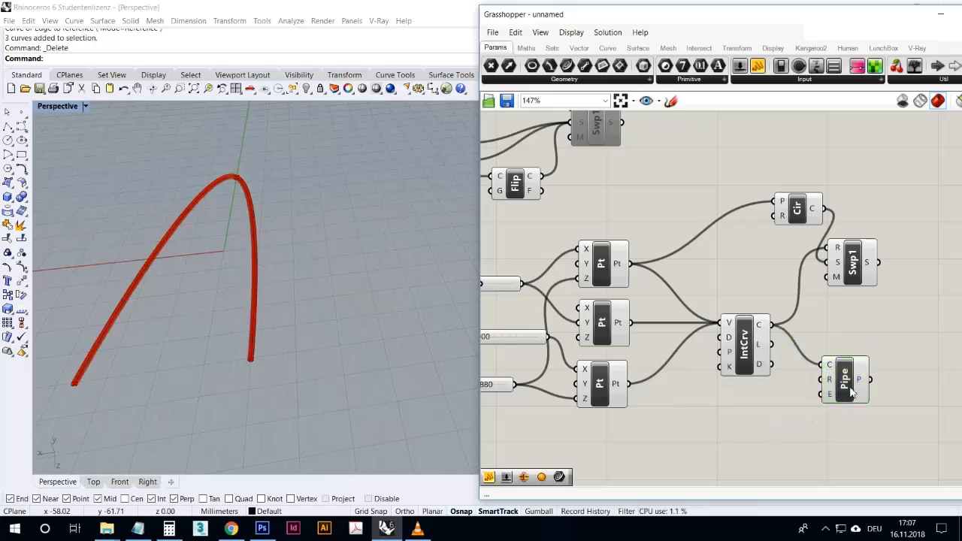
# - Delete the Circle and Sweep1 components and highlight the remaining Pipe's geometry to check it in the perspective view
pyautogui.moveTo(887, 296); pyautogui.dragTo(784, 197)
pyautogui.press('Delete')
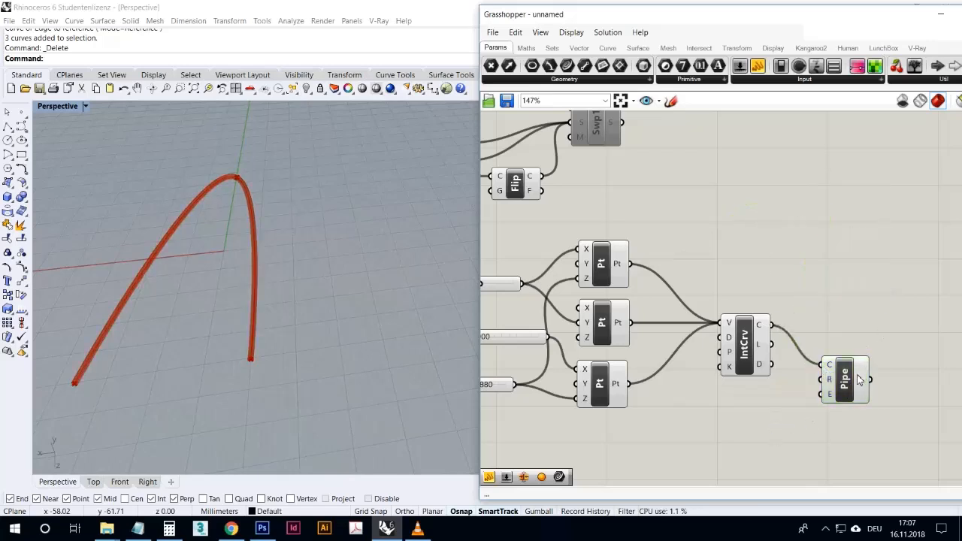
pyautogui.click(858, 379)
pyautogui.moveTo(391, 316); pyautogui.dragTo(363, 328, button='right')
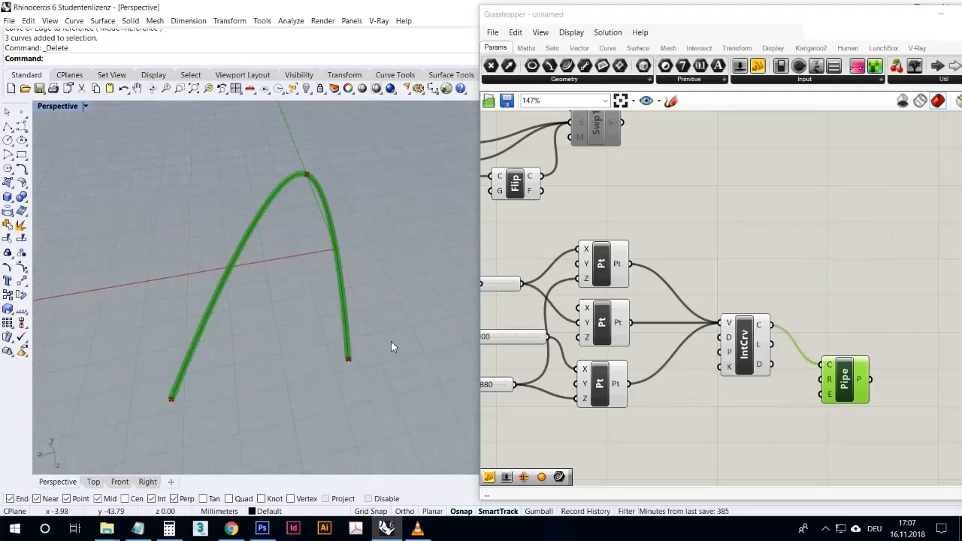
pyautogui.scroll(-5, 387, 340)
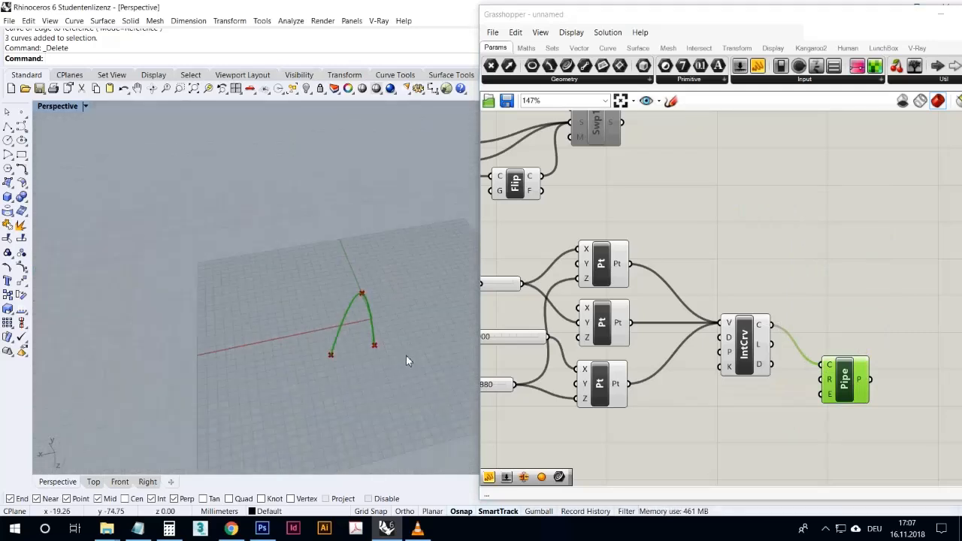
pyautogui.scroll(10, 400, 356)
pyautogui.scroll(-6, 372, 350)
pyautogui.click(644, 431)
# - Add a Move component below the interpolated curve component and connect the curve to its geometry input
pyautogui.moveTo(668, 435); pyautogui.dragTo(700, 349, button='right')
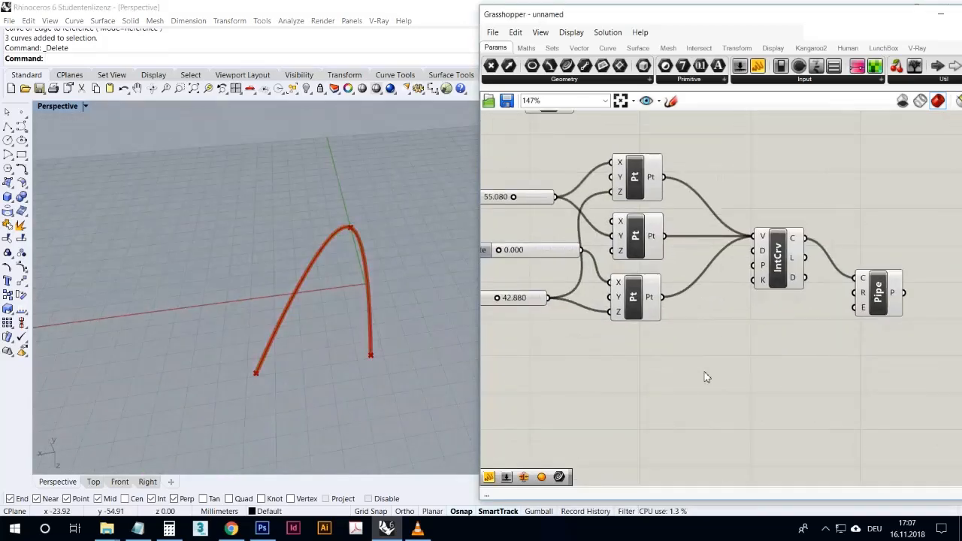
pyautogui.doubleClick(706, 376)
pyautogui.write('move')
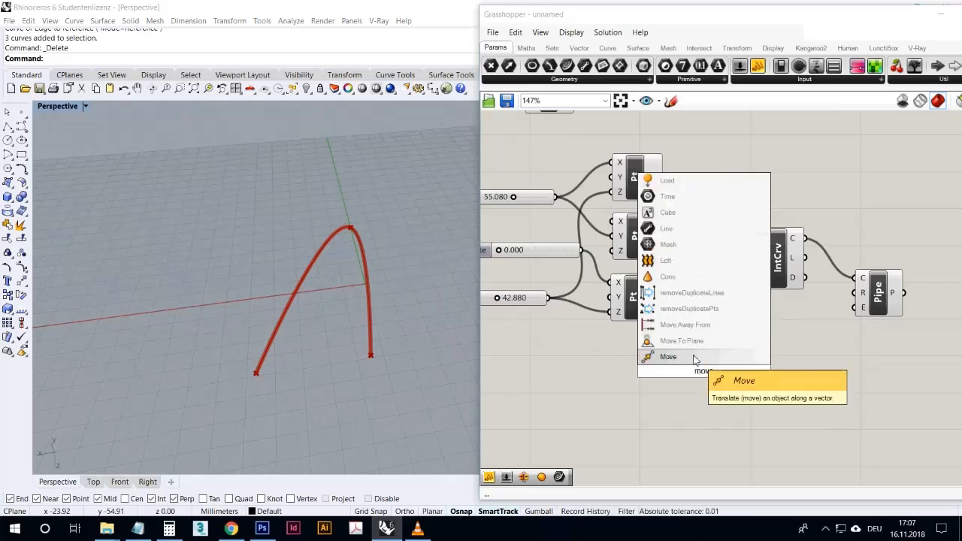
pyautogui.press('Return')
pyautogui.moveTo(805, 238); pyautogui.dragTo(807, 427)
# - Add a second Move component fed by the first one's geometry, and connect both Move geometry outputs to the Pipe's curve input
pyautogui.moveTo(808, 360); pyautogui.dragTo(779, 423)
pyautogui.click(855, 404)
pyautogui.moveTo(808, 360); pyautogui.dragTo(855, 277)
pyautogui.keyDown('shift'); pyautogui.moveTo(802, 419); pyautogui.dragTo(856, 280); pyautogui.keyUp('shift')
# - Highlight the Pipe component's output and examine the pipes and their open ends up close in the perspective view
pyautogui.click(879, 315)
pyautogui.moveTo(345, 361); pyautogui.dragTo(414, 417, button='right')
pyautogui.scroll(6, 286, 335)
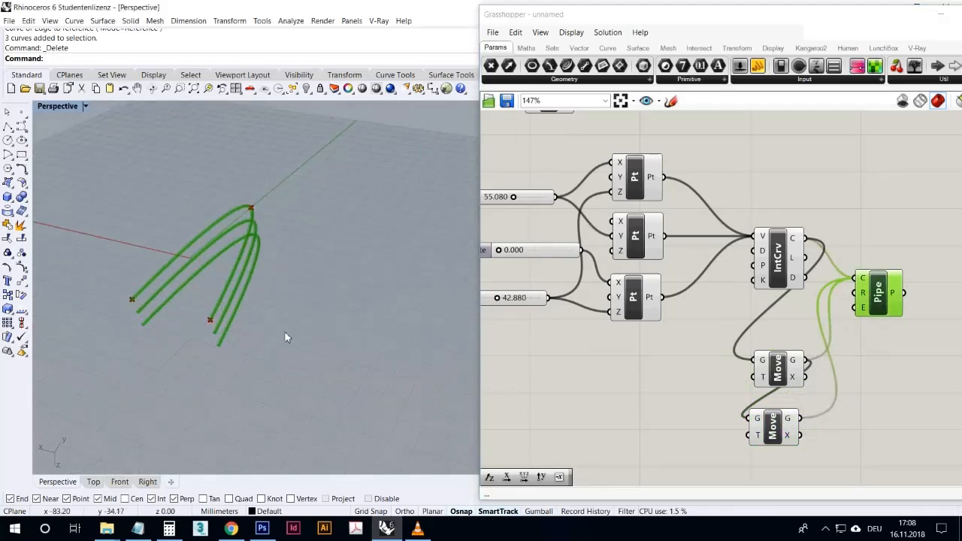
pyautogui.scroll(4, 138, 309)
pyautogui.scroll(-4, 138, 309)
pyautogui.moveTo(159, 327); pyautogui.dragTo(189, 321, button='right')
pyautogui.scroll(-2, 275, 322)
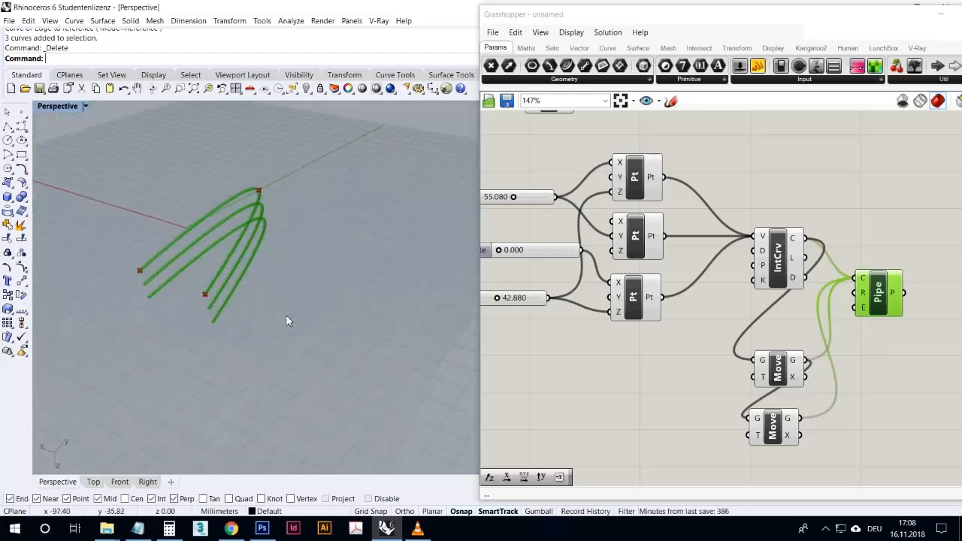
pyautogui.scroll(4, 211, 273)
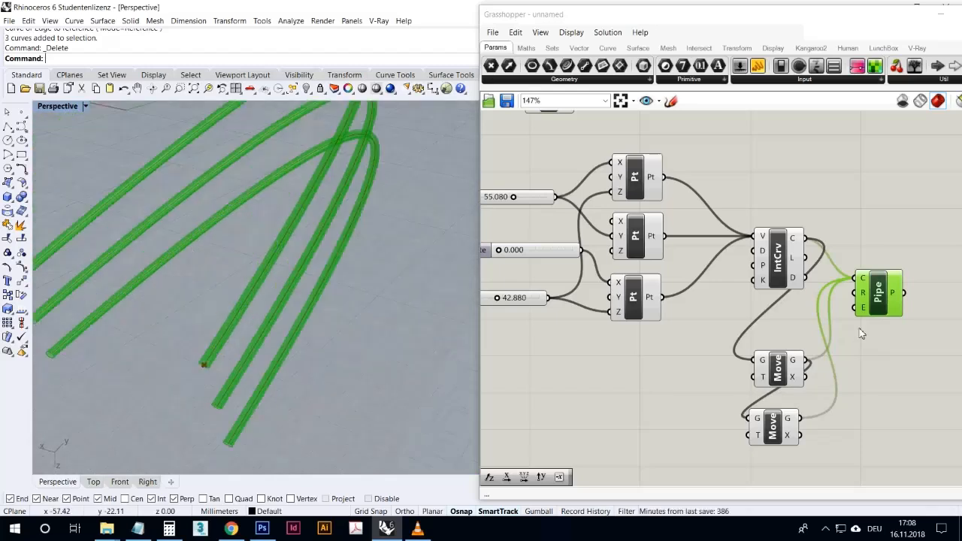
# - Set the Pipe's end cap type to Round and examine the pipe ends
pyautogui.rightClick(865, 309)
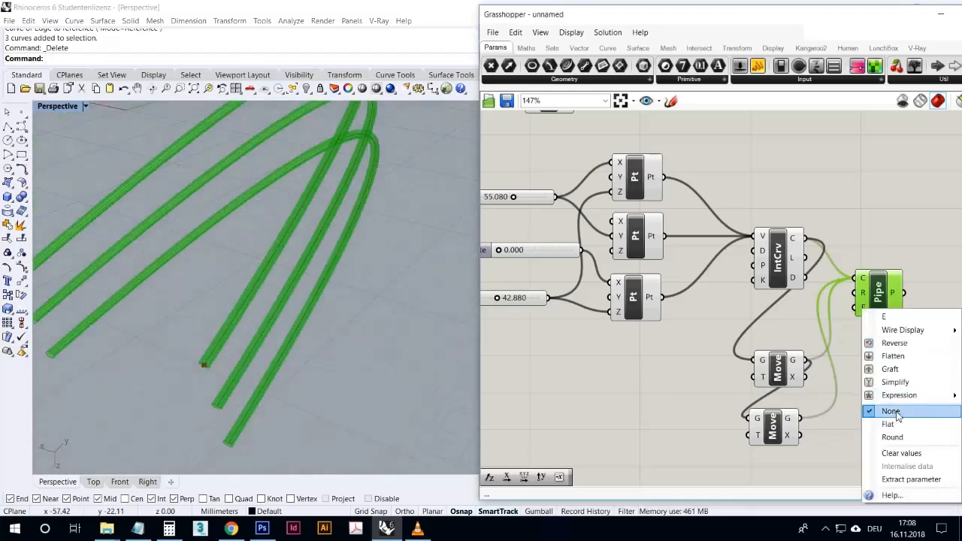
pyautogui.click(894, 438)
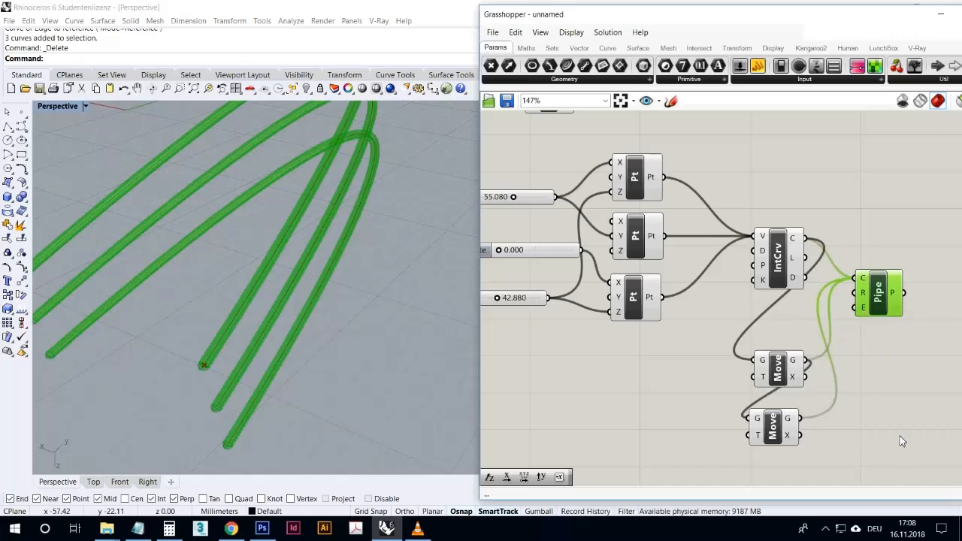
pyautogui.moveTo(436, 370); pyautogui.dragTo(450, 347, button='right')
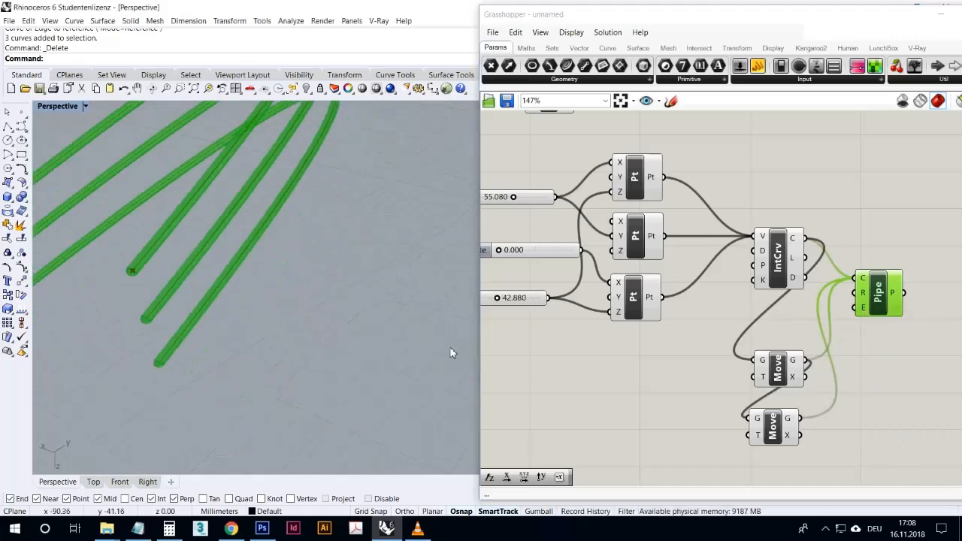
# - Set the Pipe's end cap type to Flat and check the capped pipes in the perspective view
pyautogui.rightClick(862, 313)
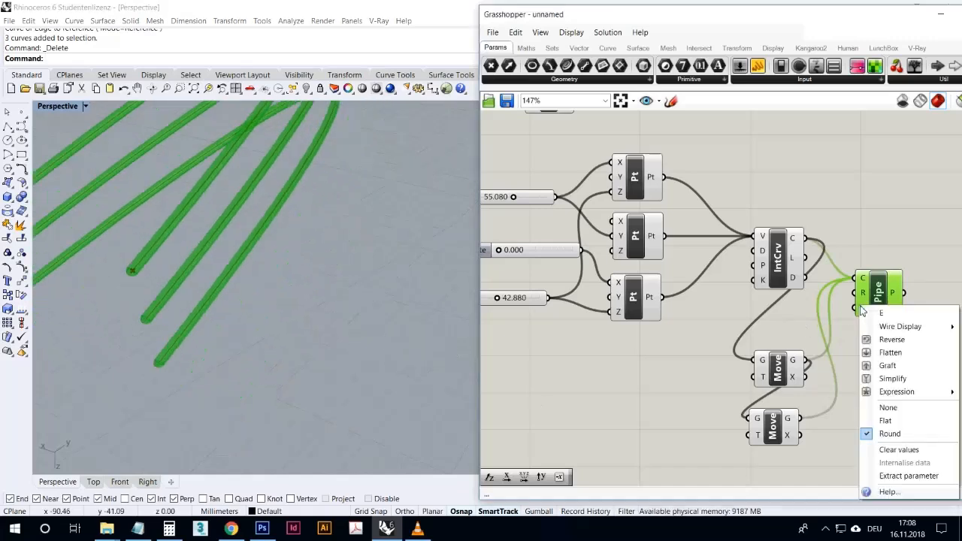
pyautogui.click(887, 421)
pyautogui.scroll(-6, 293, 266)
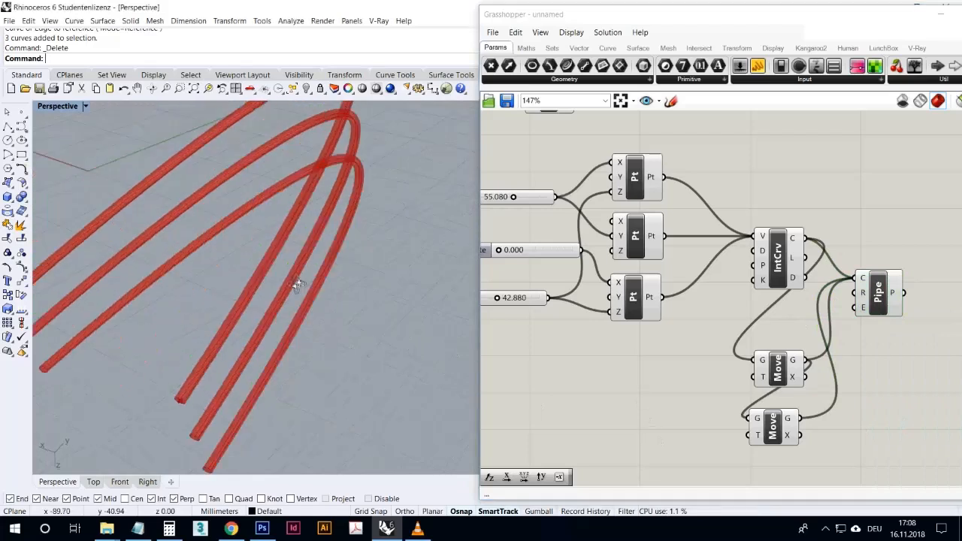
# - Compare Rhino's surface creation tools with Grasshopper's Freeform surface components
pyautogui.click(13, 186)
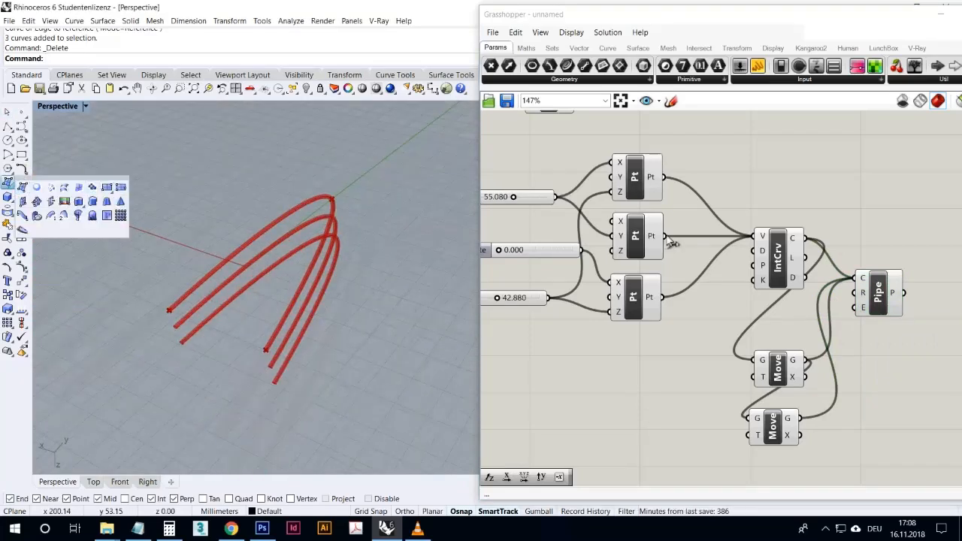
pyautogui.click(639, 51)
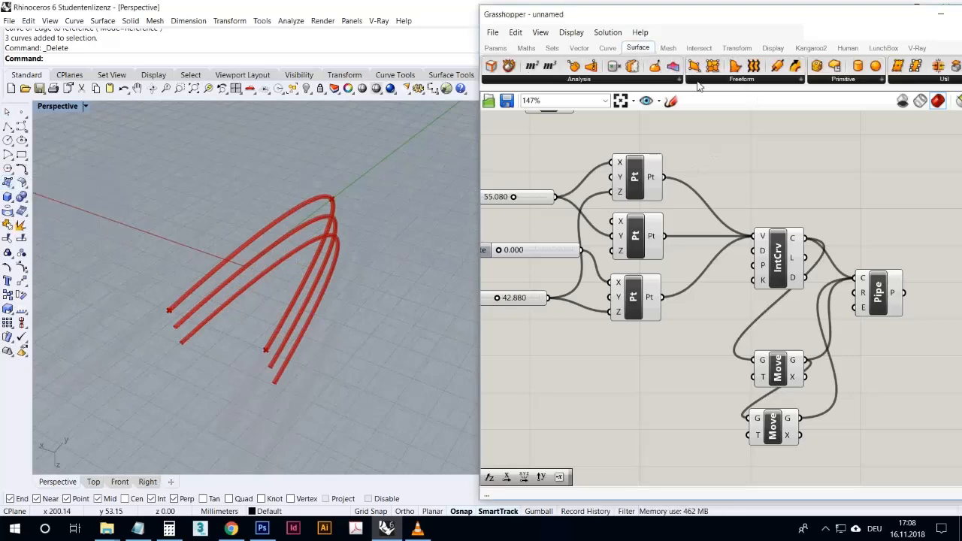
pyautogui.click(740, 79)
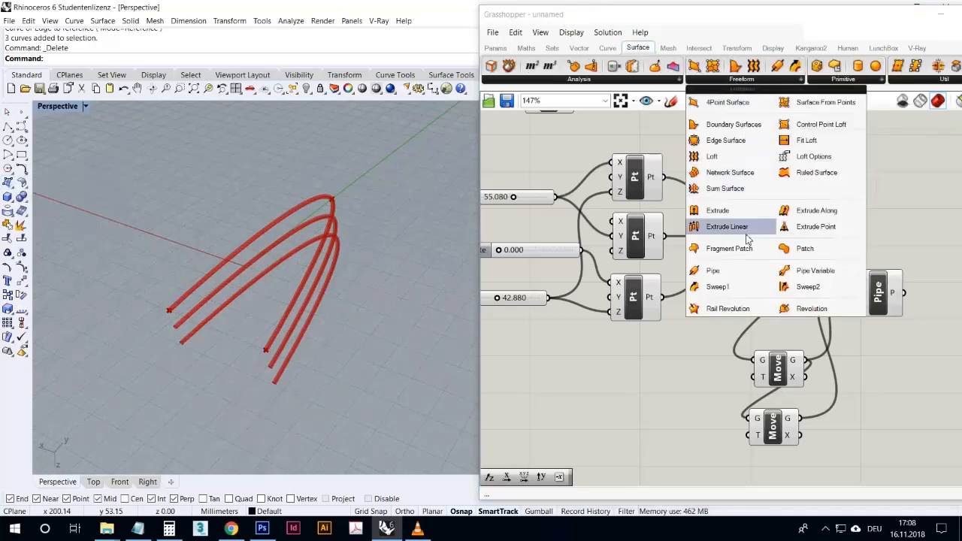